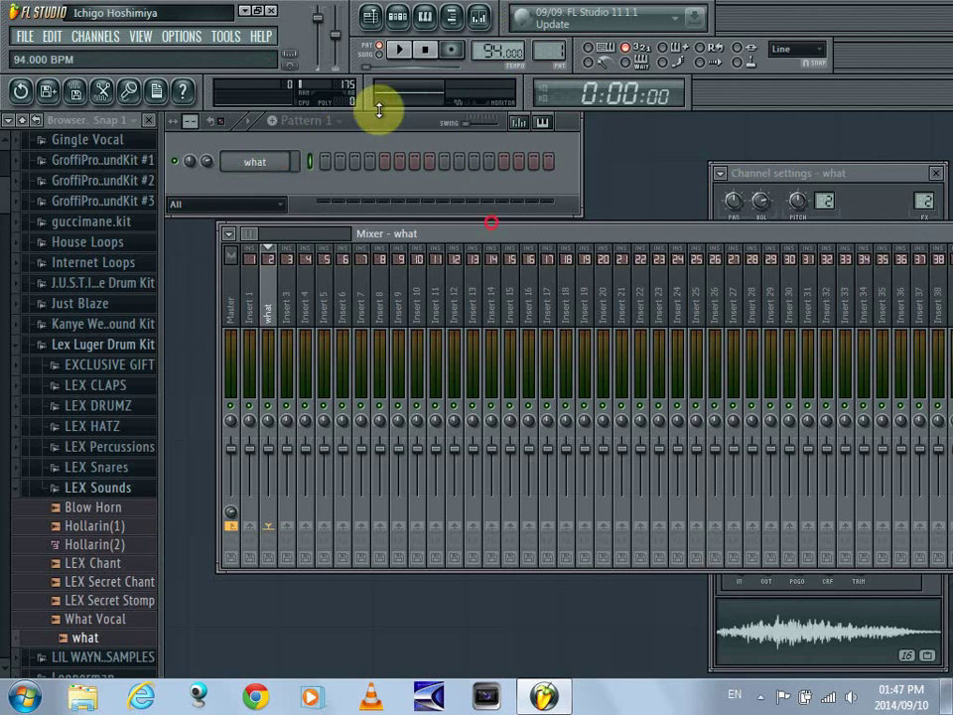
Place four C5 notes on the off-beats of bar 1 in the "what" channel's piano roll.
{"action": "right_click", "coordinate": [256, 166]}
{"action": "left_click", "coordinate": [328, 172]}
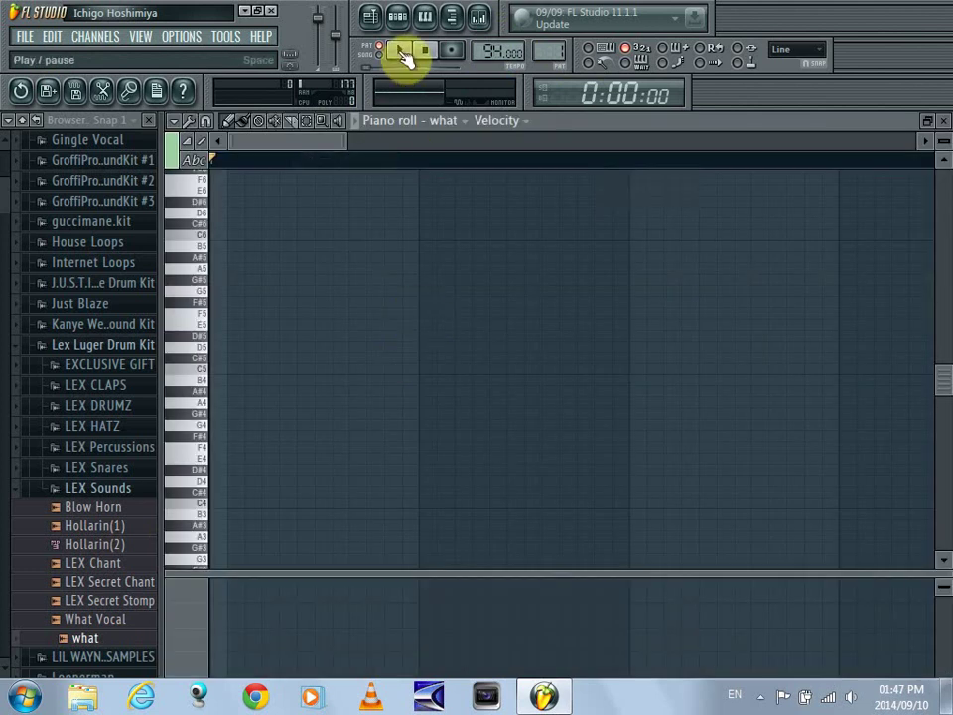
{"action": "left_click", "coordinate": [425, 52]}
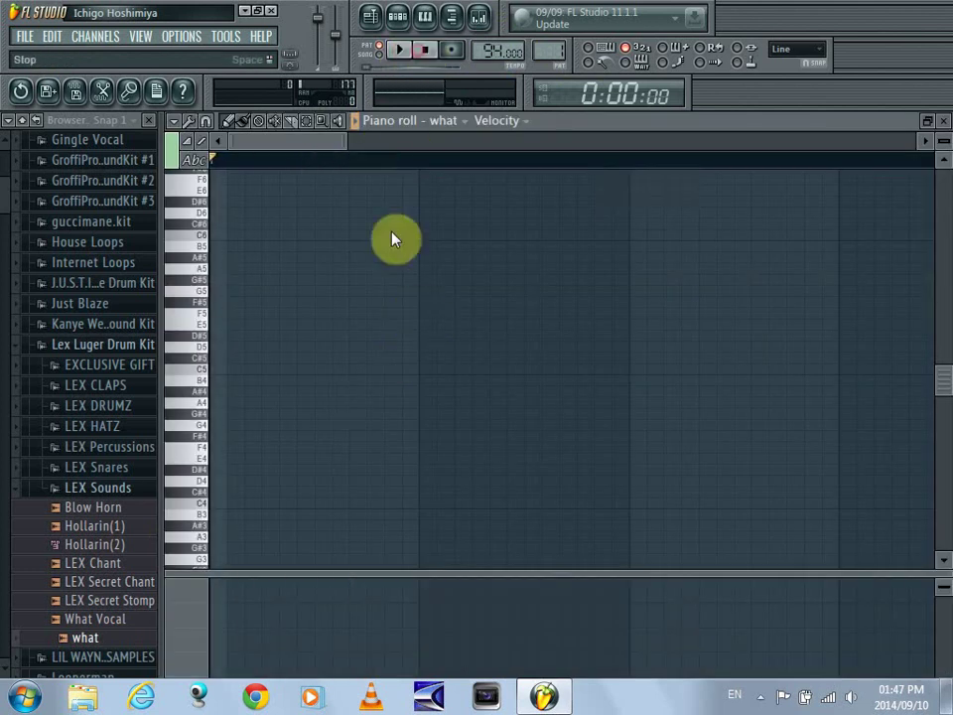
{"action": "left_click", "coordinate": [316, 369]}
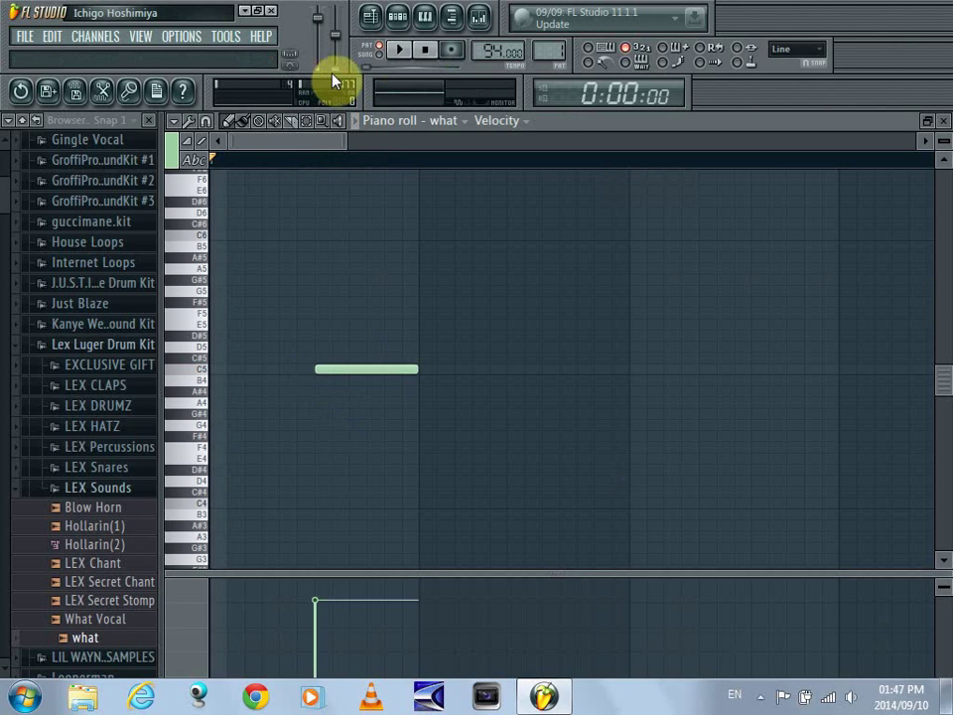
{"action": "left_click", "coordinate": [406, 52]}
{"action": "left_click", "coordinate": [427, 54]}
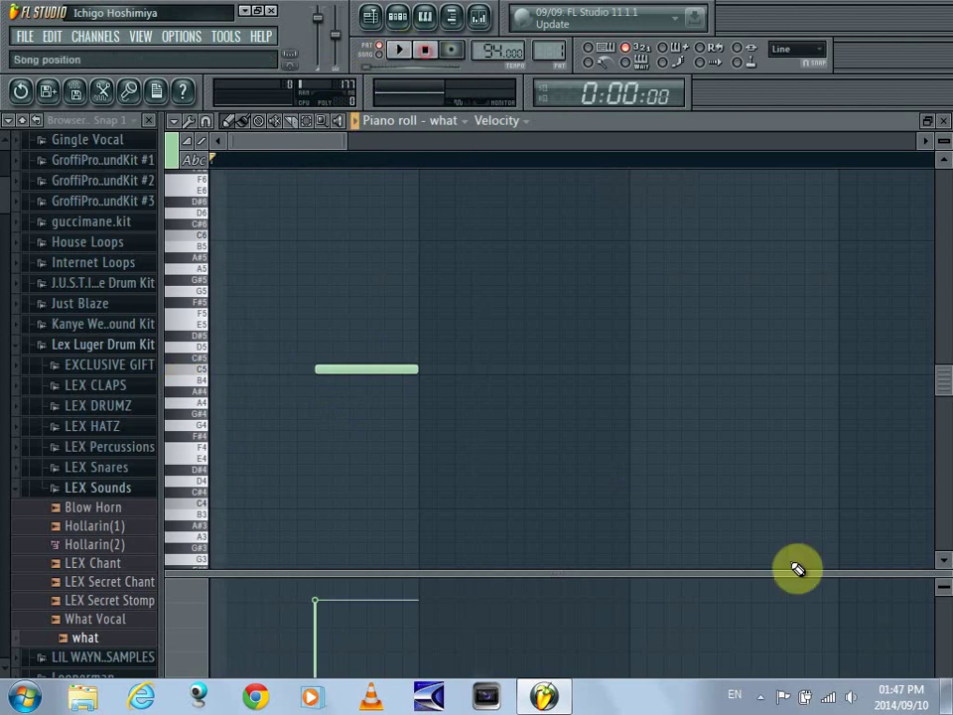
{"action": "left_click", "coordinate": [529, 371]}
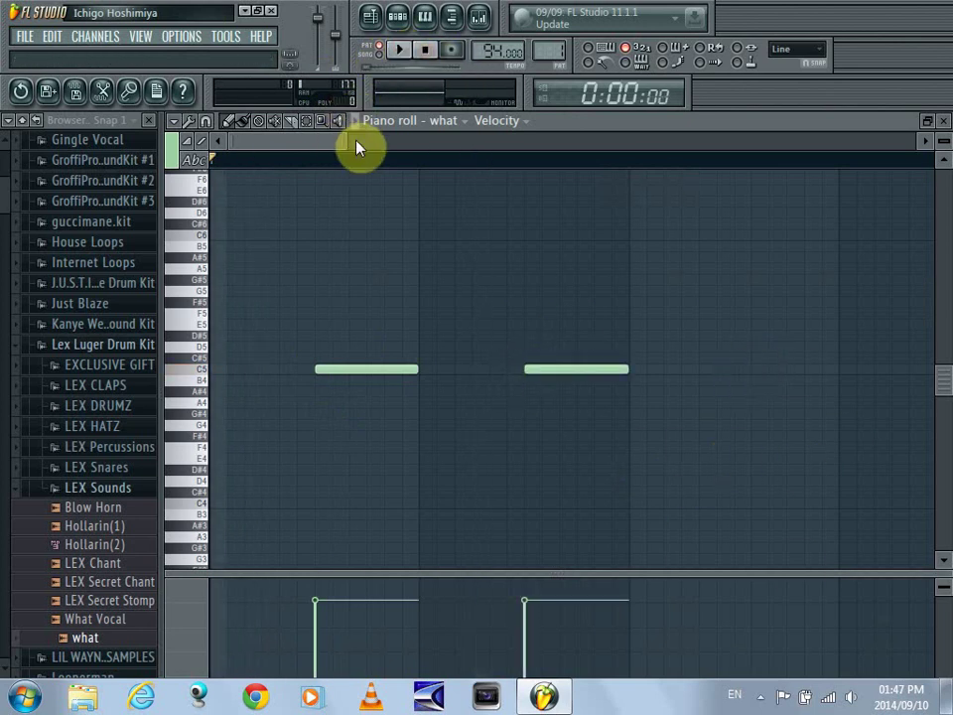
{"action": "left_click_drag", "start_coordinate": [364, 141], "coordinate": [555, 144]}
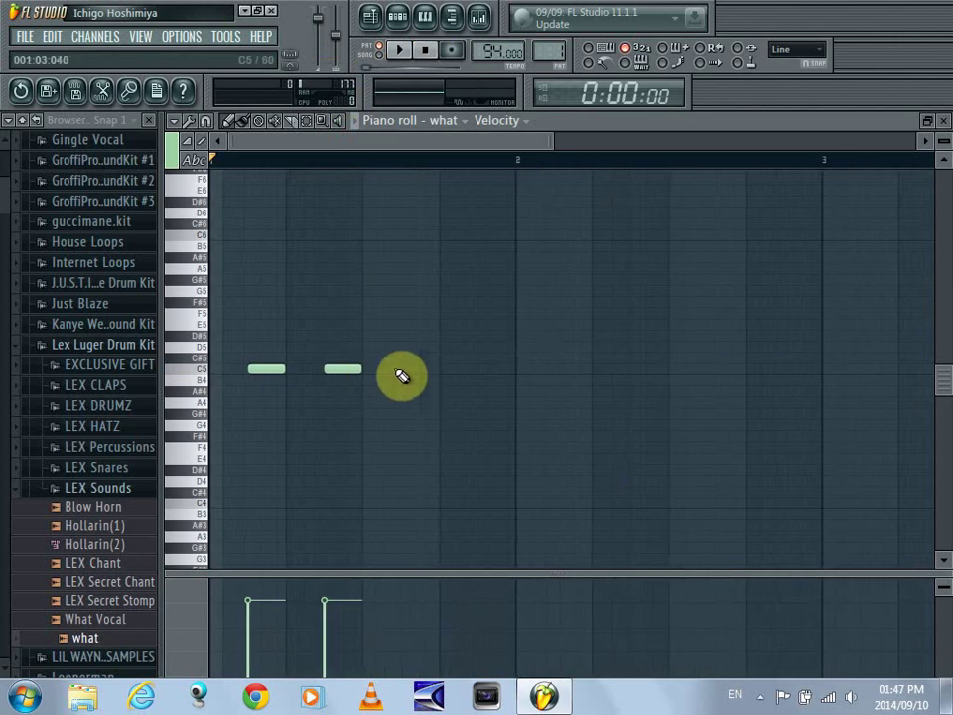
{"action": "mouse_move", "coordinate": [415, 370]}
{"action": "left_mouse_down"}
{"action": "mouse_move", "coordinate": [436, 368]}
{"action": "mouse_move", "coordinate": [424, 371]}
{"action": "left_mouse_up"}
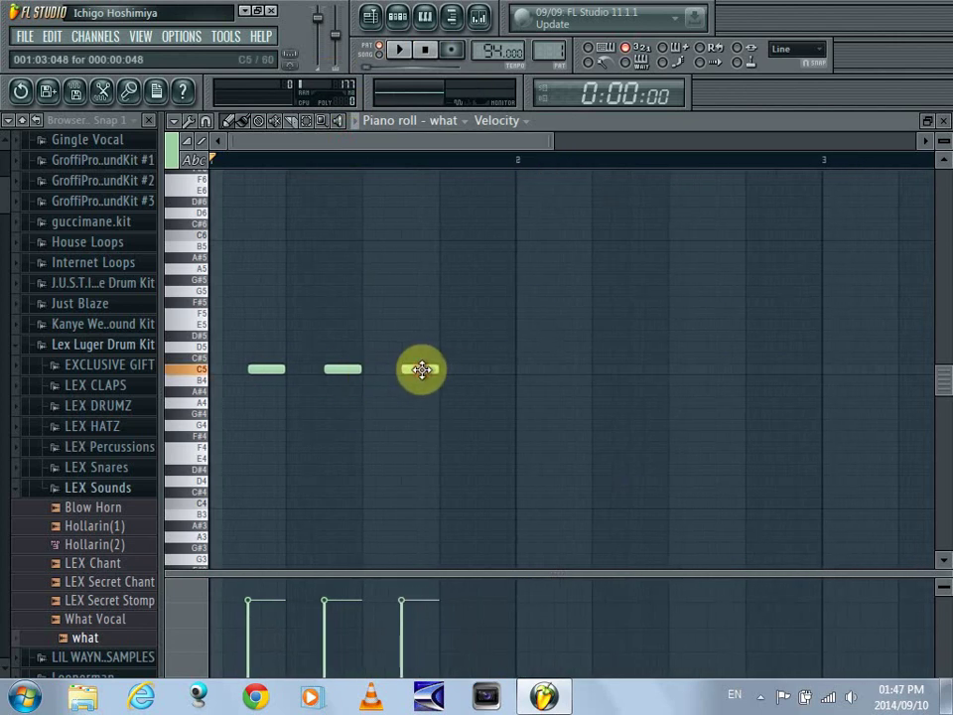
{"action": "left_click", "coordinate": [481, 373]}
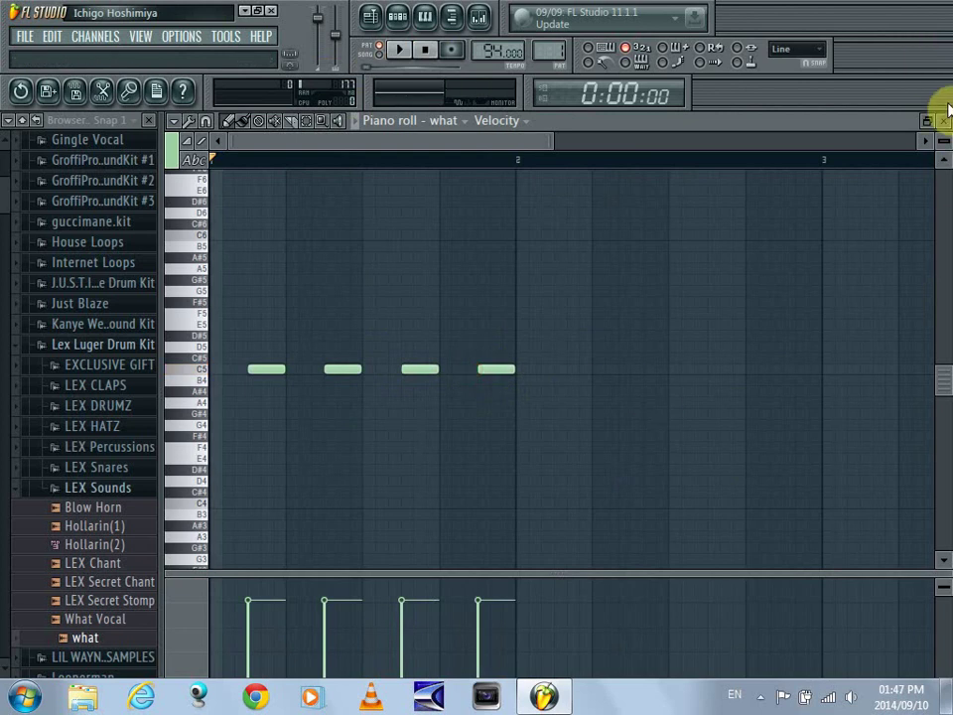
{"action": "left_click", "coordinate": [943, 121]}
Paint Pattern 1 across bars 1 to 4 of Track 1 in the playlist.
{"action": "left_click", "coordinate": [388, 16]}
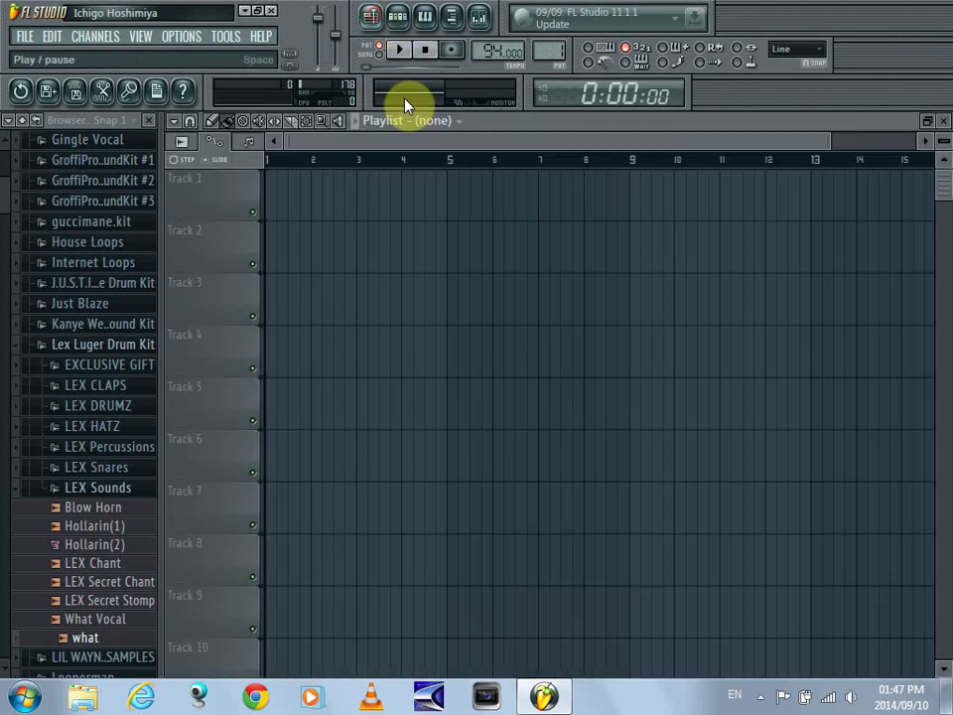
{"action": "left_click", "coordinate": [277, 197]}
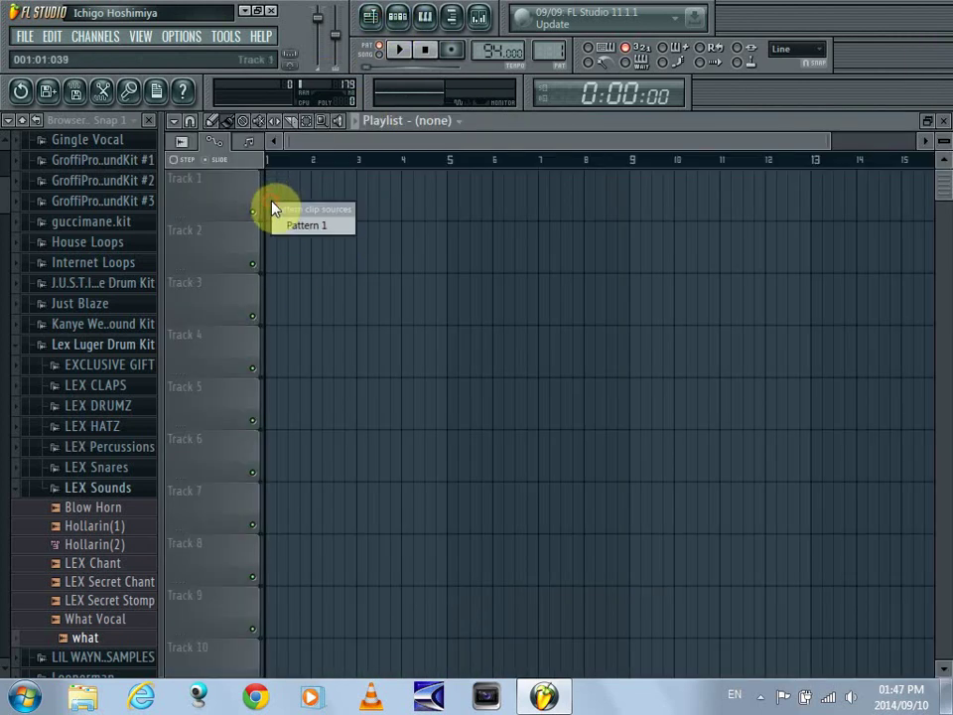
{"action": "left_click", "coordinate": [292, 226]}
{"action": "mouse_move", "coordinate": [260, 194]}
{"action": "left_mouse_down"}
{"action": "mouse_move", "coordinate": [277, 183]}
{"action": "mouse_move", "coordinate": [416, 204]}
{"action": "left_mouse_up"}
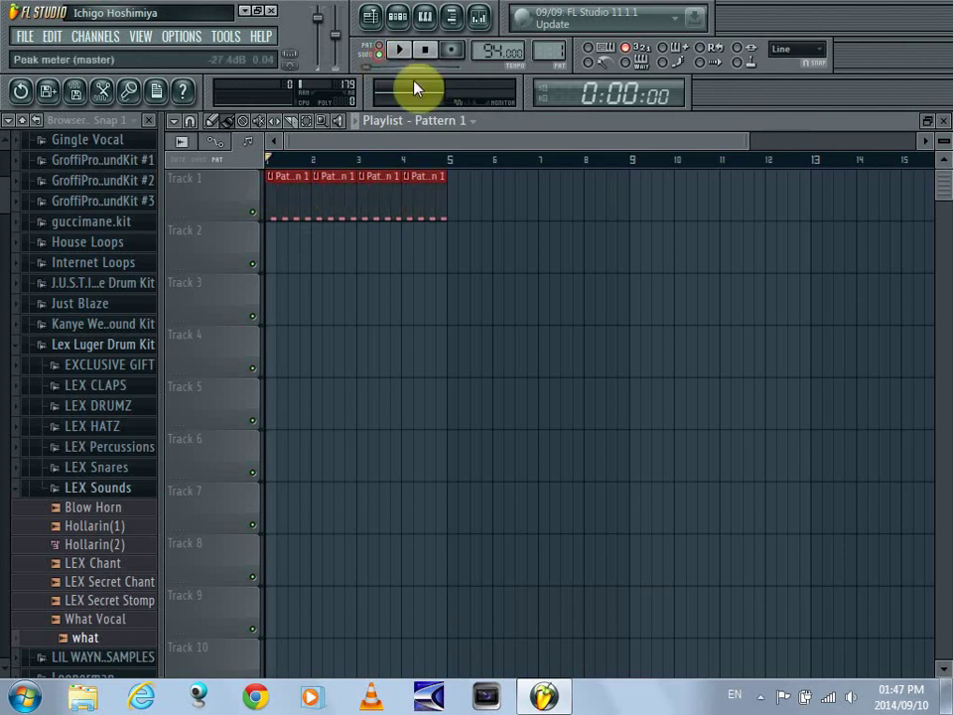
{"action": "left_click", "coordinate": [946, 121]}
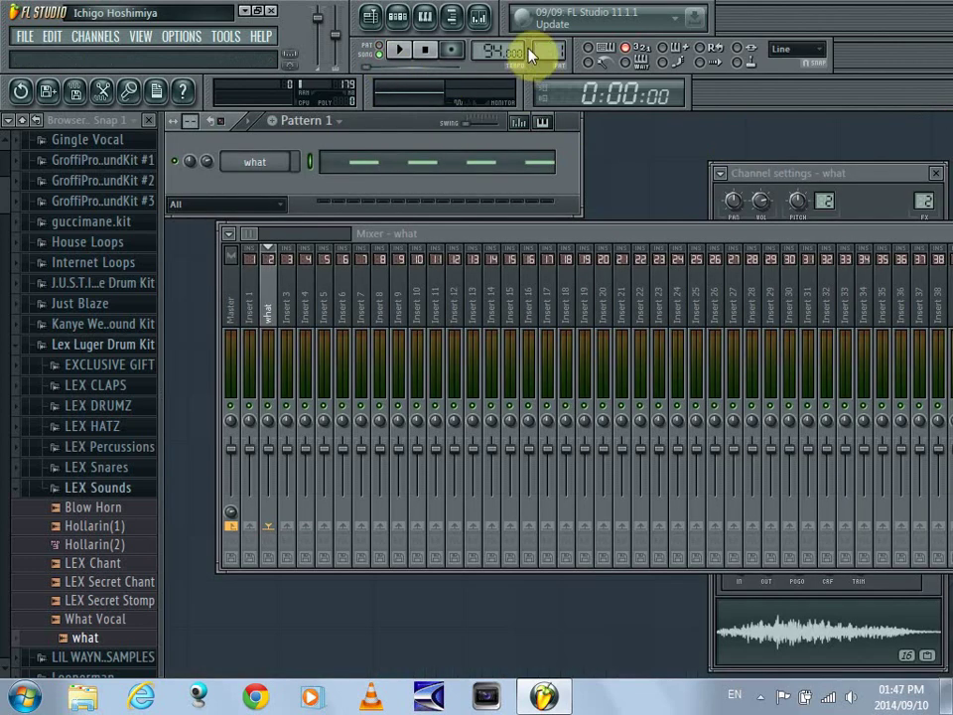
Switch to Pattern 2 and insert a Harmless synthesizer channel.
{"action": "left_click_drag", "start_coordinate": [548, 57], "coordinate": [551, 48]}
{"action": "right_click", "coordinate": [251, 165]}
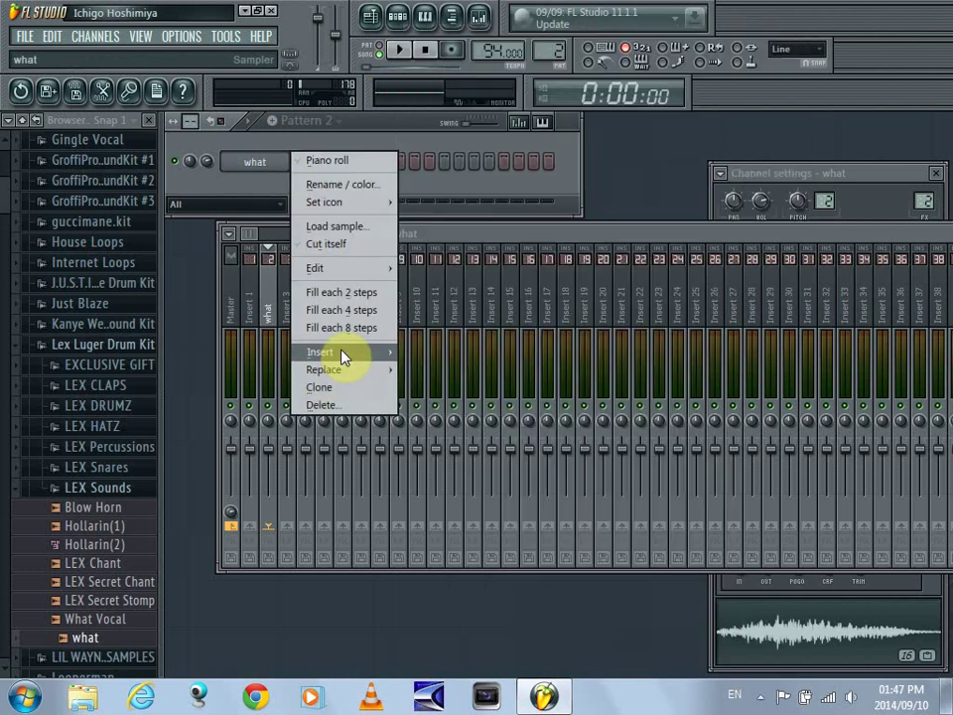
{"action": "mouse_move", "coordinate": [327, 353]}
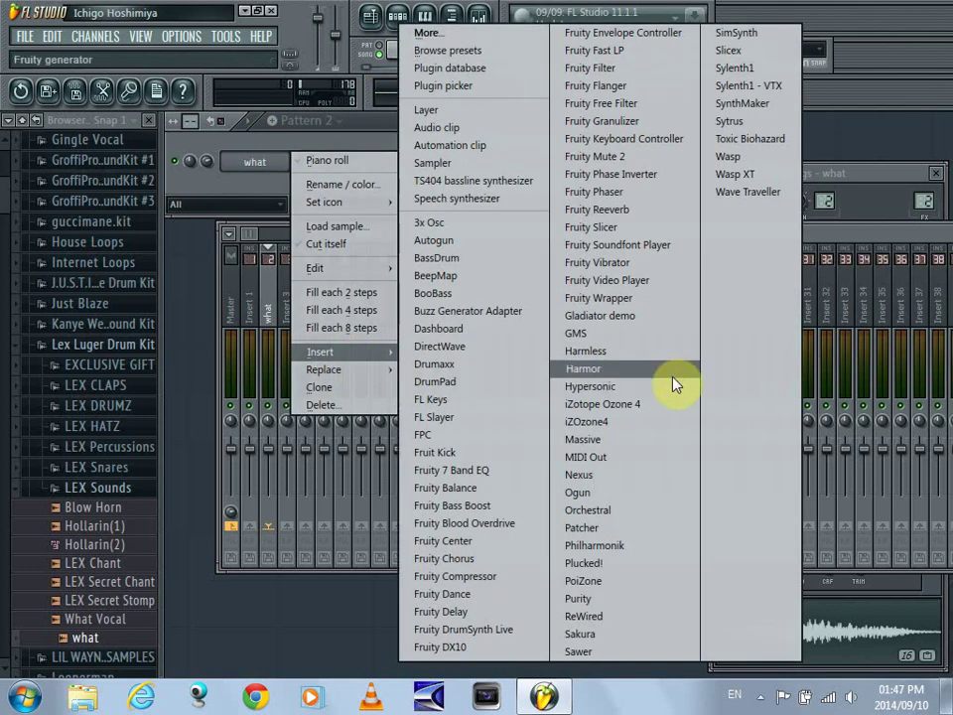
{"action": "left_click", "coordinate": [638, 355]}
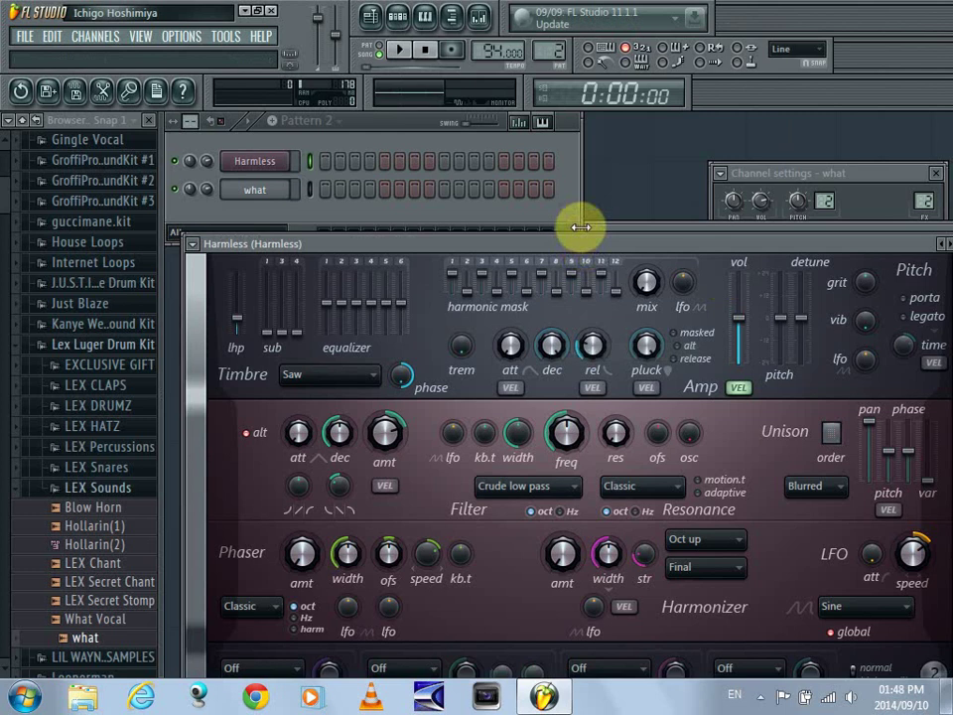
Load the lead preset Here in My Car FG in the Harmless synthesizer.
{"action": "left_click_drag", "start_coordinate": [579, 228], "coordinate": [364, 231]}
{"action": "left_click", "coordinate": [752, 230]}
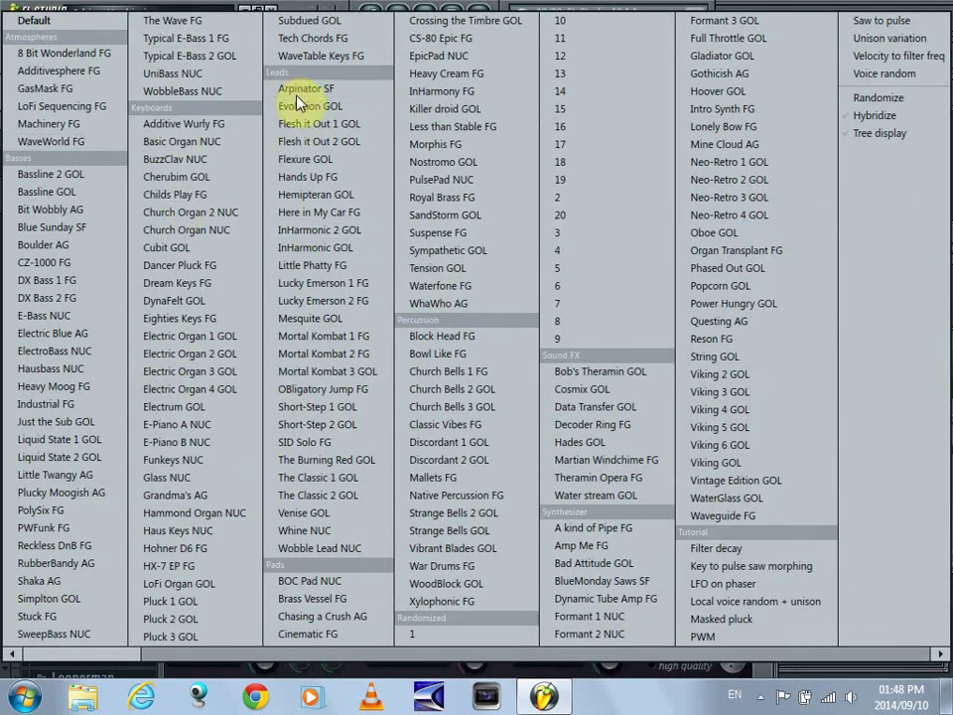
{"action": "left_click", "coordinate": [324, 211]}
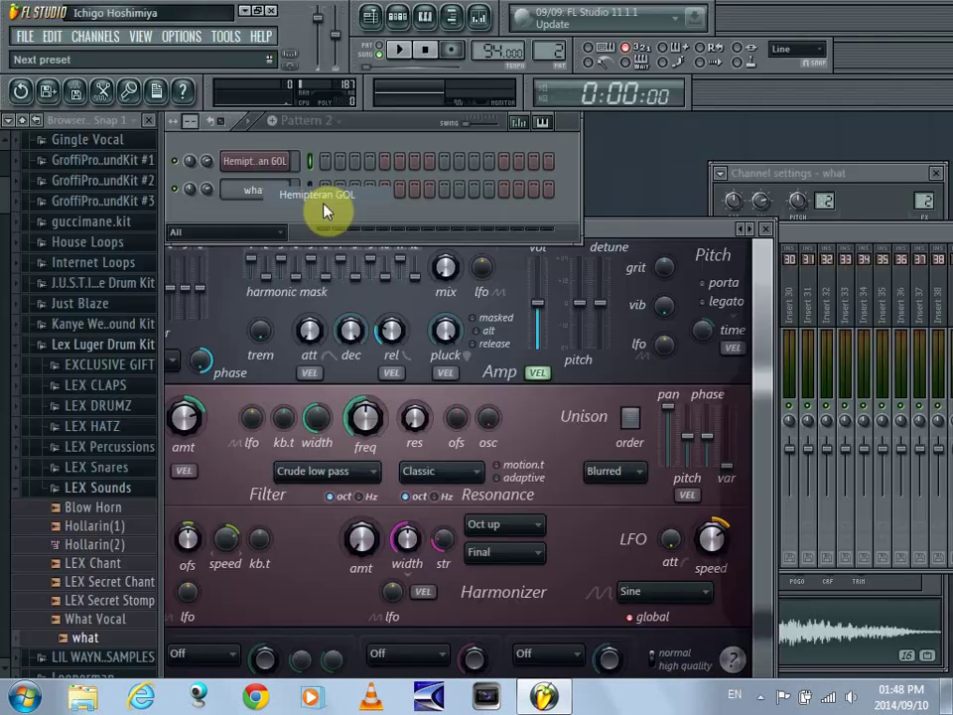
{"action": "left_click", "coordinate": [752, 231]}
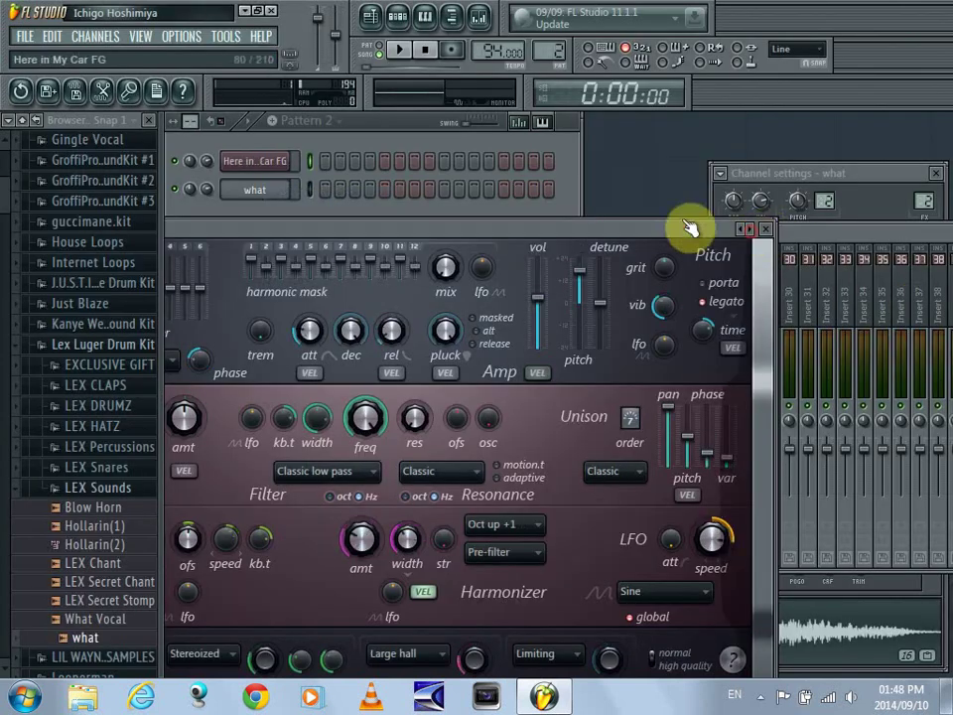
Place a G4 note at the start of bar 1 in the Here in My Car FG piano roll.
{"action": "right_click", "coordinate": [296, 161]}
{"action": "left_click", "coordinate": [327, 161]}
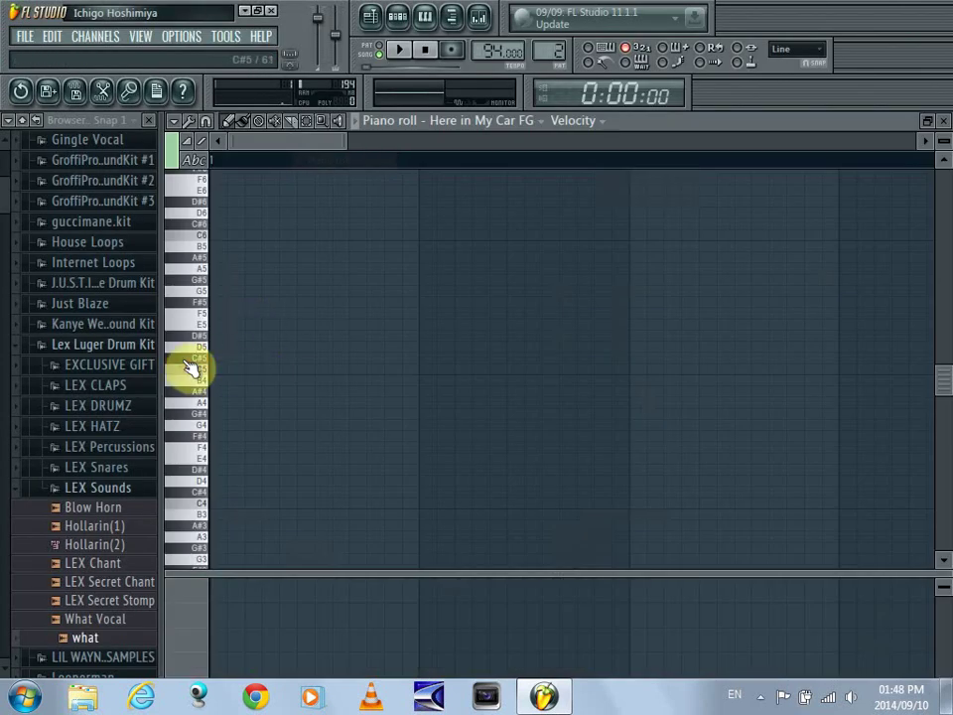
{"action": "left_click", "coordinate": [212, 426]}
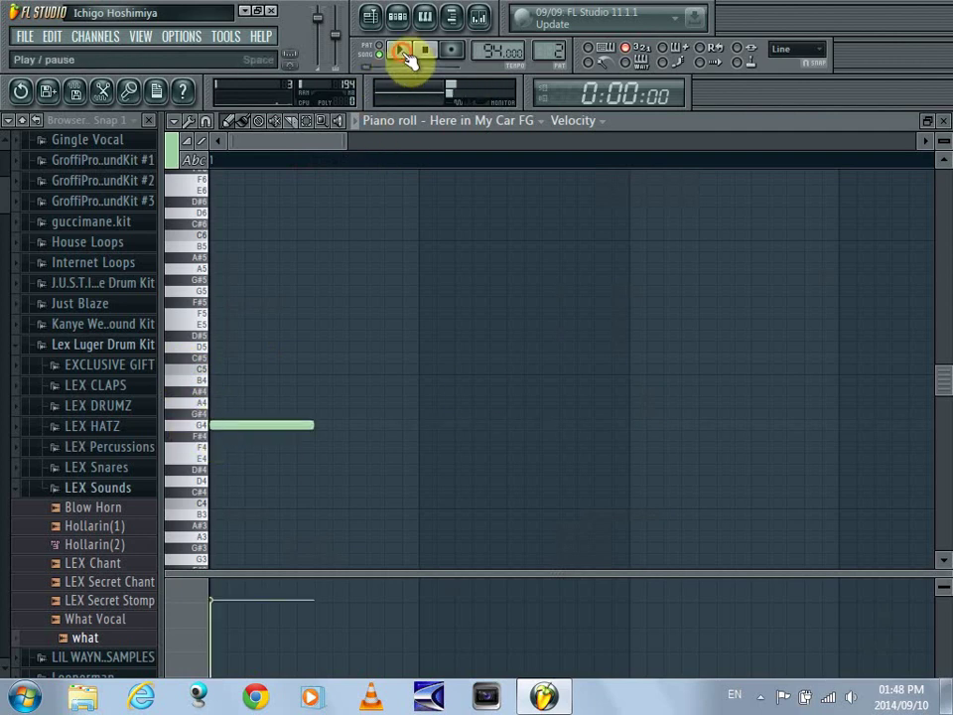
{"action": "left_click", "coordinate": [403, 52]}
{"action": "left_click", "coordinate": [425, 51]}
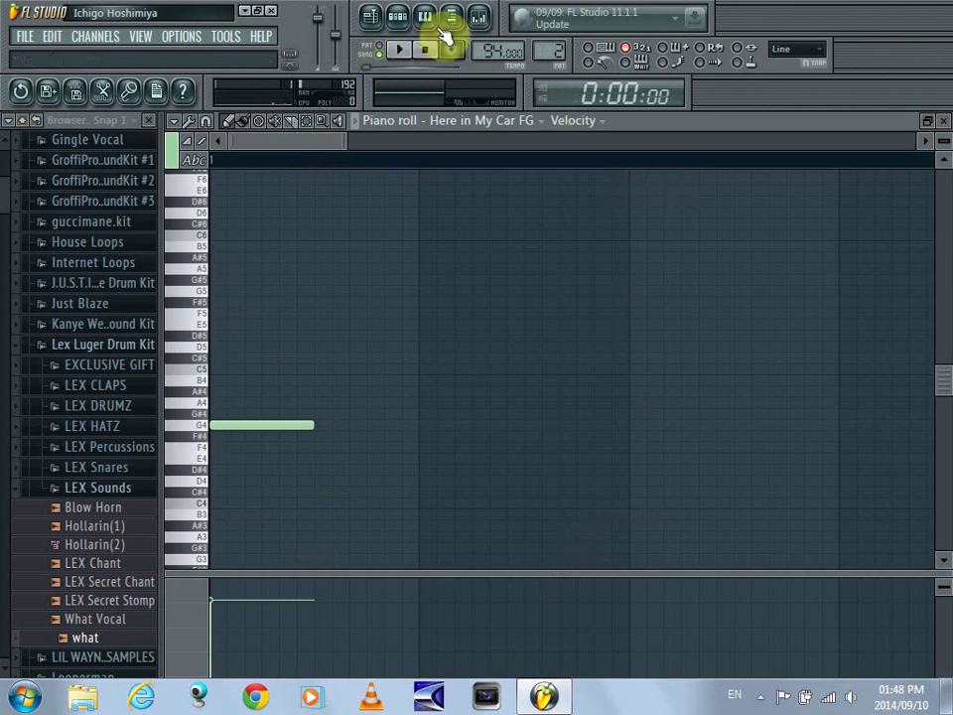
Place Pattern 2 at bar 1 of Track 2 in the playlist and play the song briefly.
{"action": "left_click", "coordinate": [369, 18]}
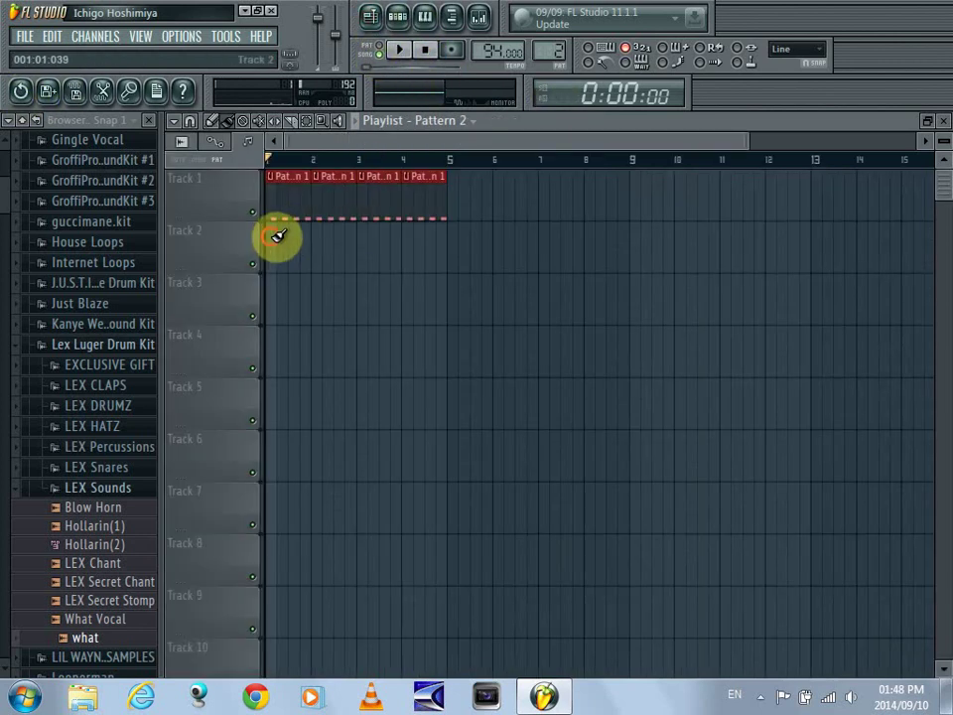
{"action": "left_click", "coordinate": [278, 236]}
{"action": "left_click", "coordinate": [944, 122]}
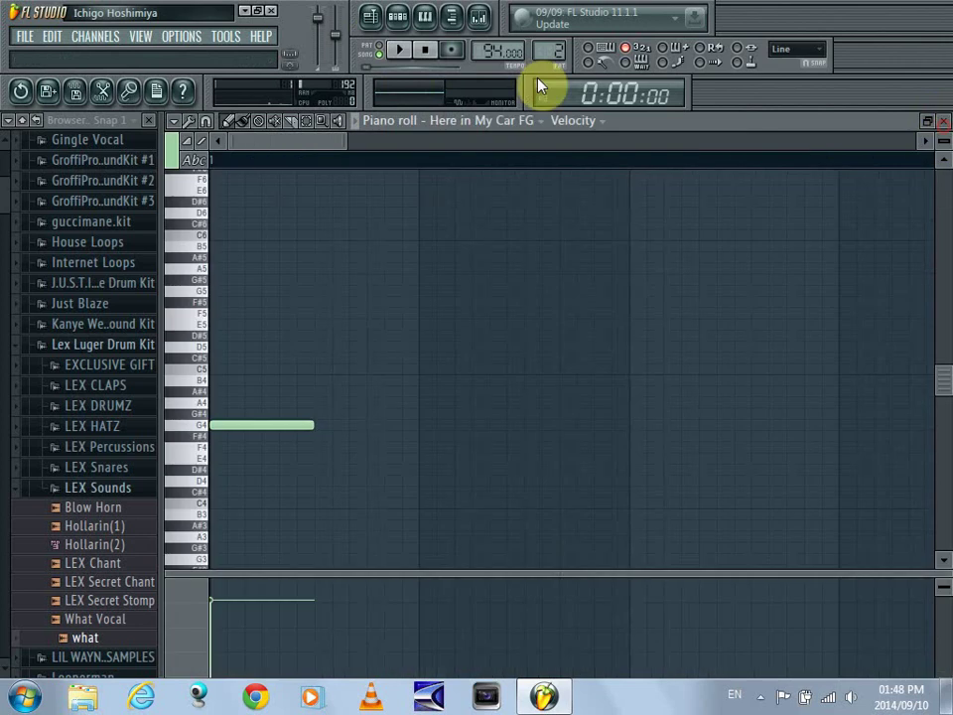
{"action": "key", "text": "space"}
{"action": "key", "text": "space"}
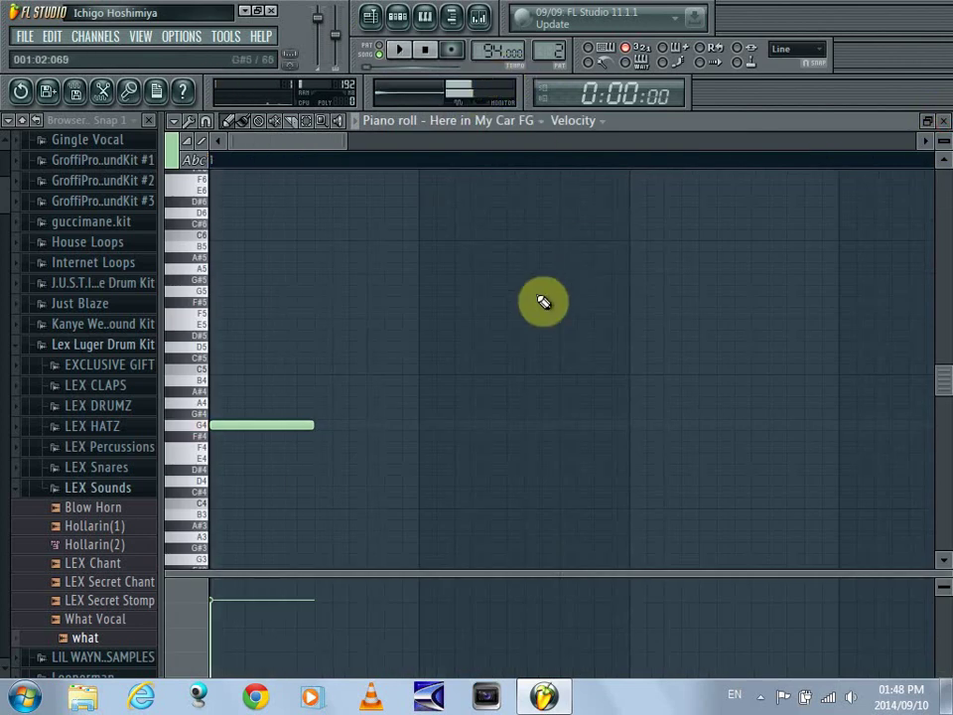
Replace the G4 note with two E4 notes, one at the start of bar 1 and one three quarters of a beat in.
{"action": "right_click", "coordinate": [255, 424]}
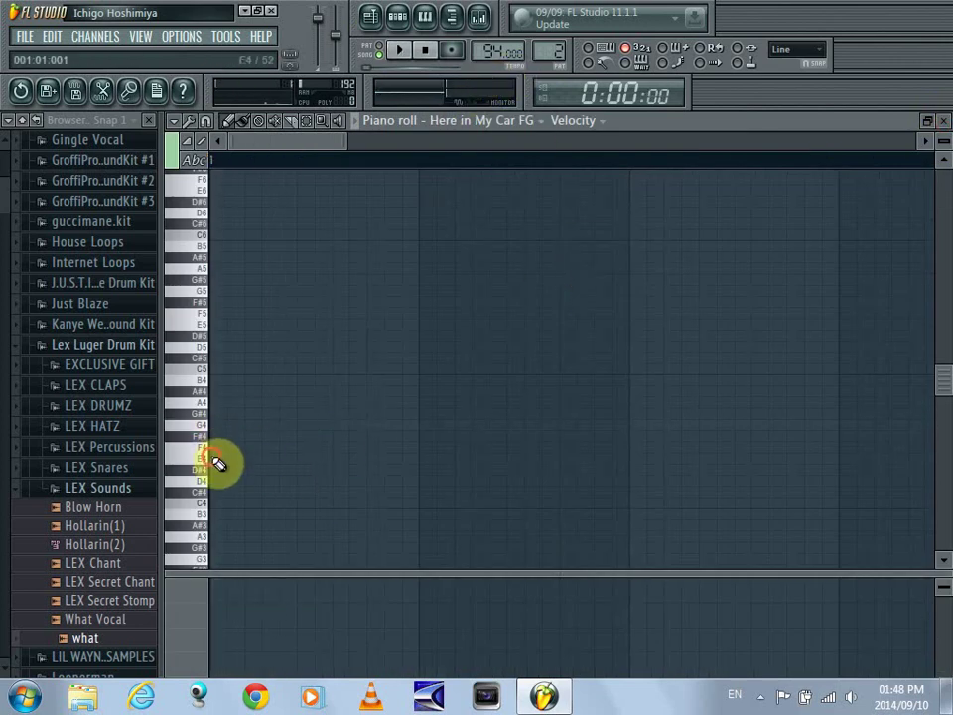
{"action": "left_click", "coordinate": [212, 457]}
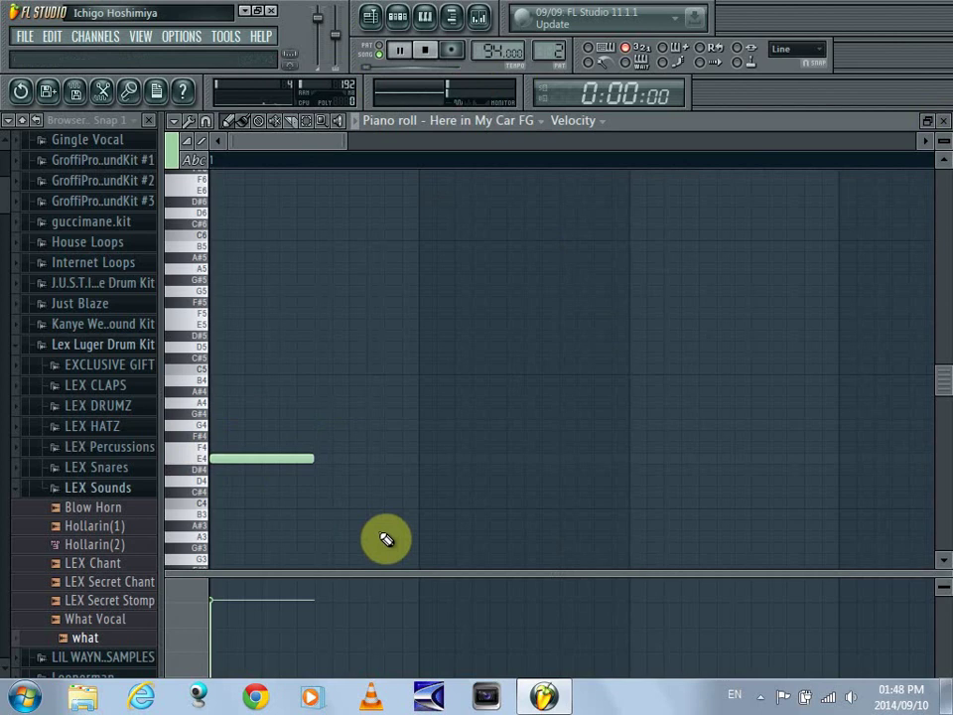
{"action": "key", "text": "space"}
{"action": "left_click", "coordinate": [366, 457]}
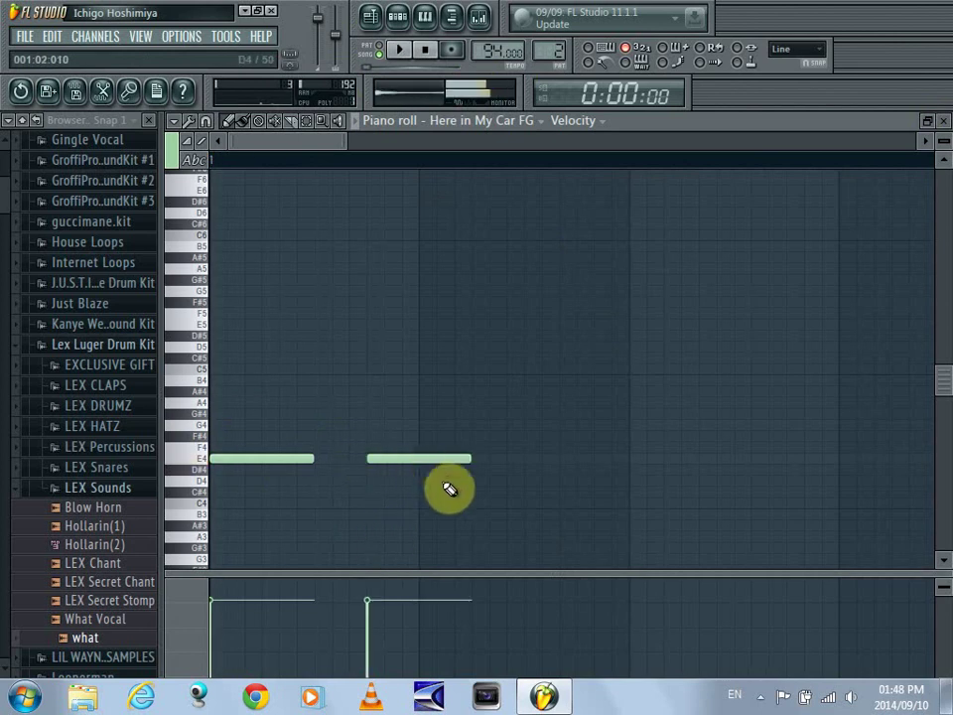
{"action": "key", "text": "space"}
{"action": "key", "text": "space"}
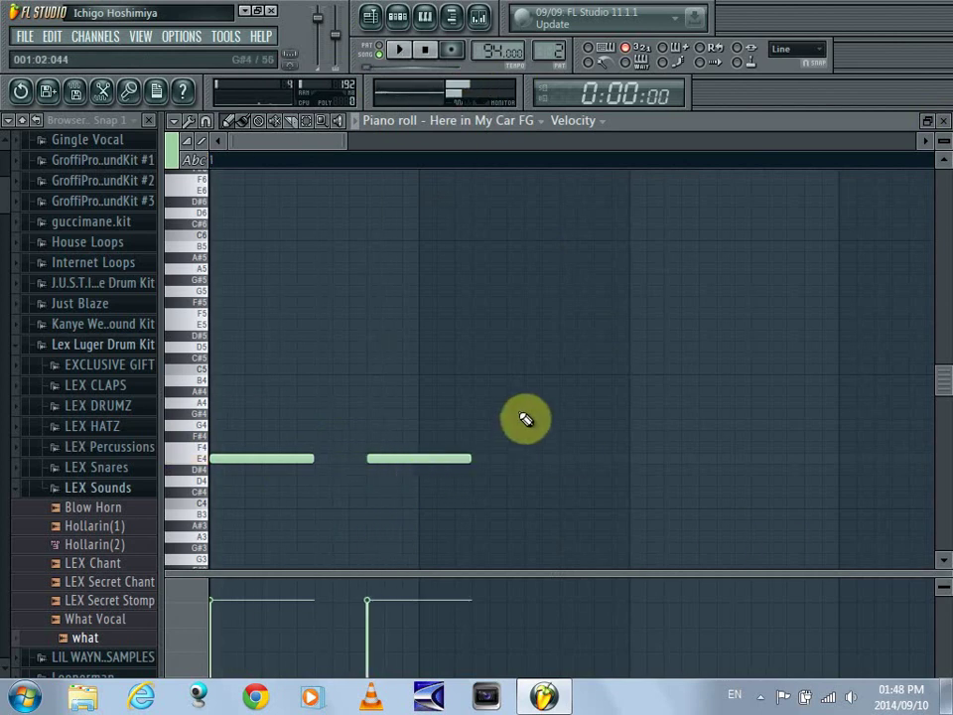
Try an F#4 note midway through beat 2, play the melody, and delete that note.
{"action": "left_click", "coordinate": [504, 436]}
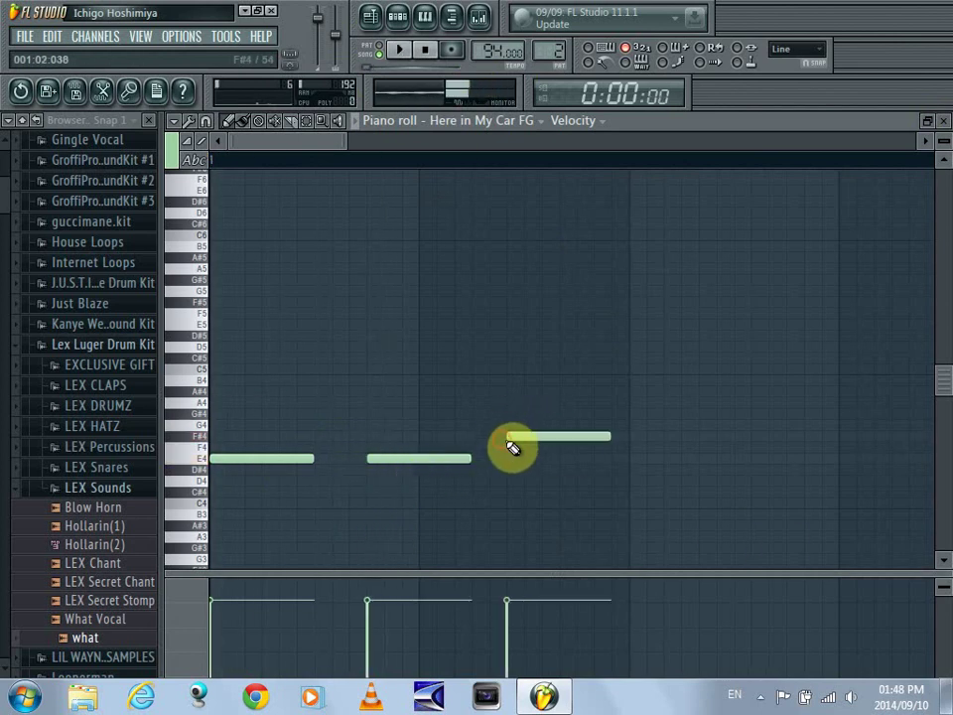
{"action": "left_click_drag", "start_coordinate": [515, 440], "coordinate": [540, 460]}
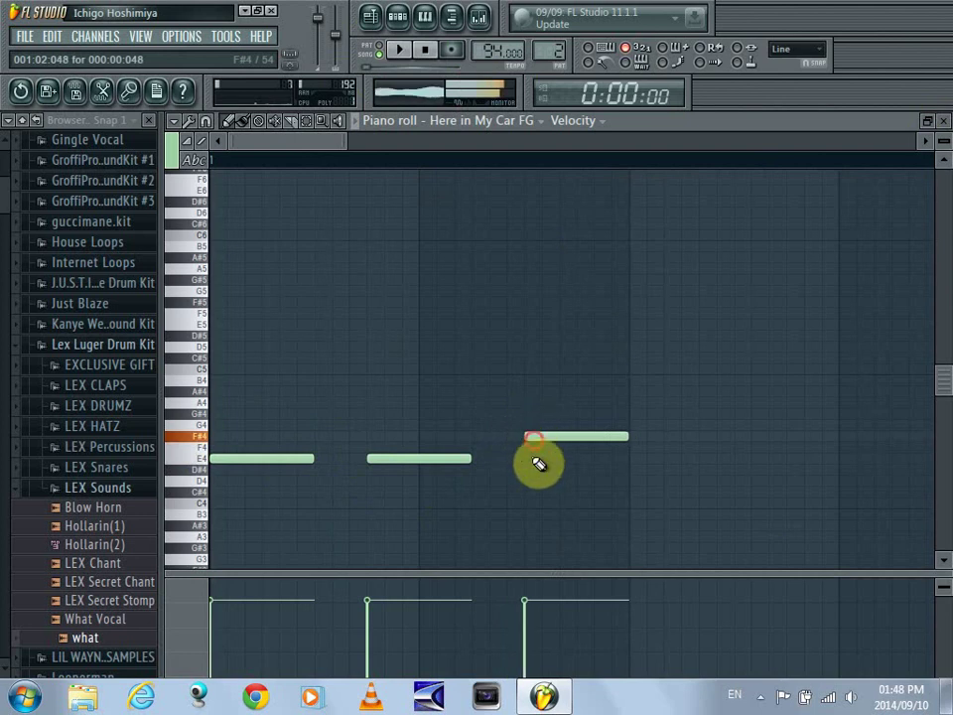
{"action": "key", "text": "space"}
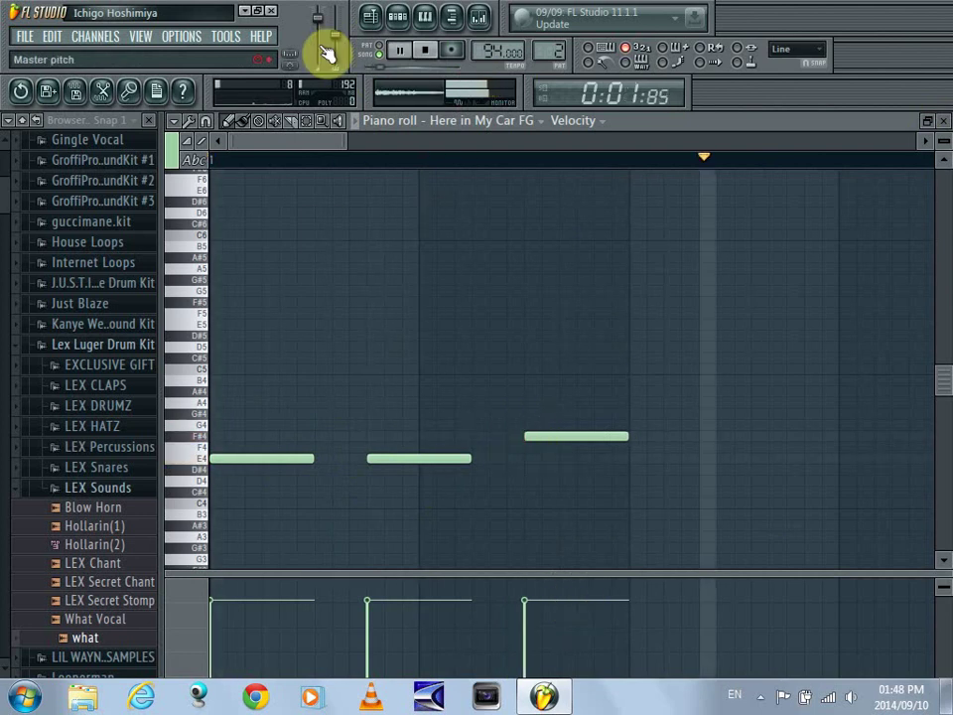
{"action": "key", "text": "space"}
{"action": "left_click_drag", "start_coordinate": [347, 137], "coordinate": [501, 135]}
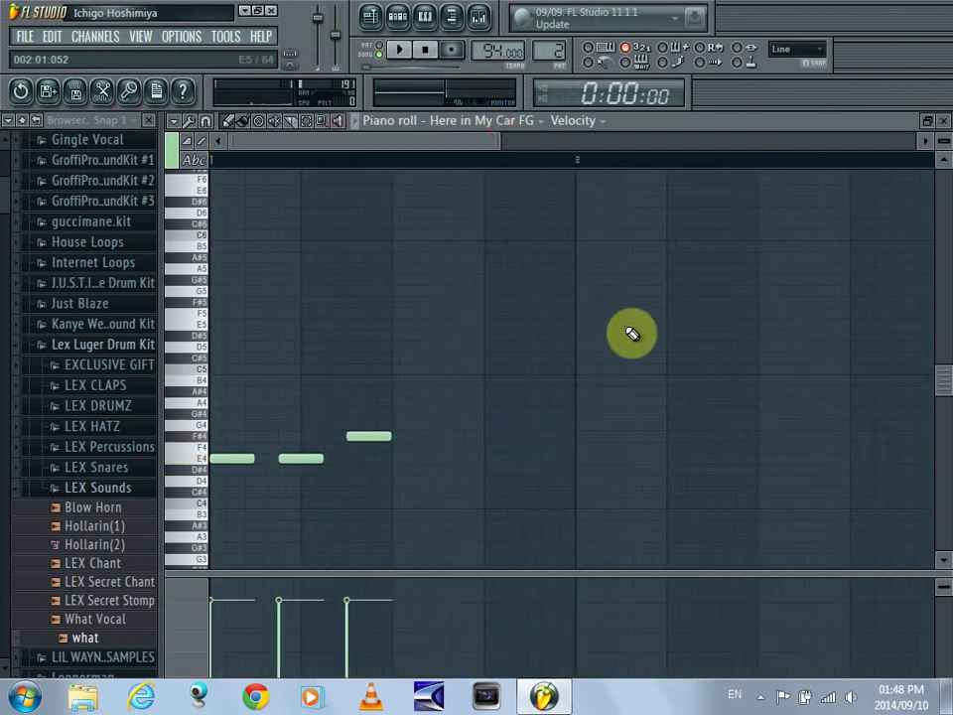
{"action": "key", "text": "space"}
{"action": "key", "text": "space"}
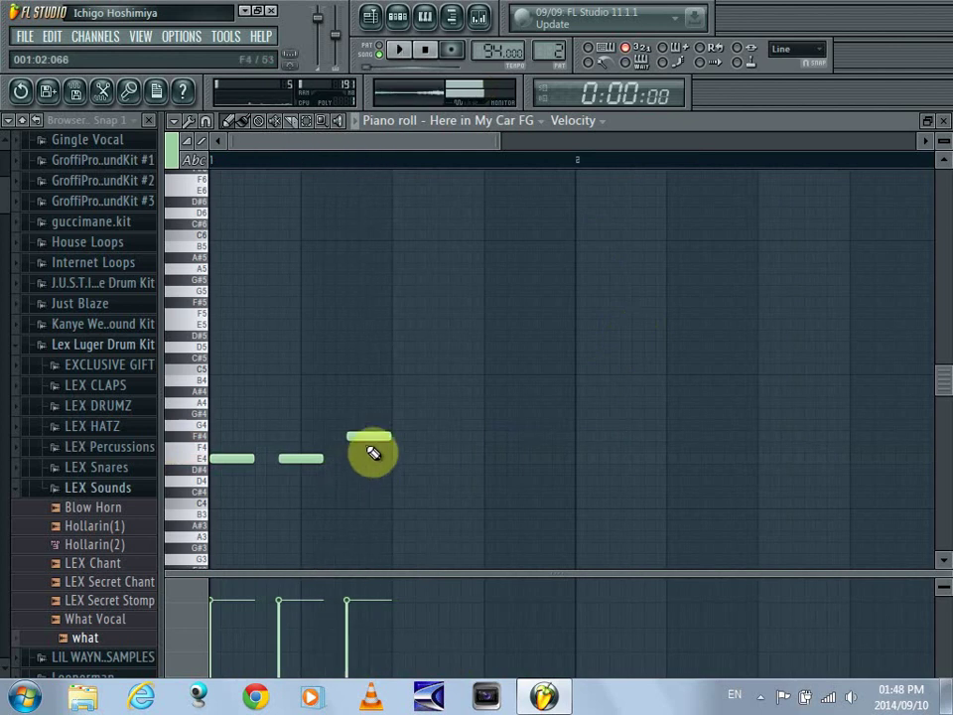
{"action": "right_click", "coordinate": [367, 439]}
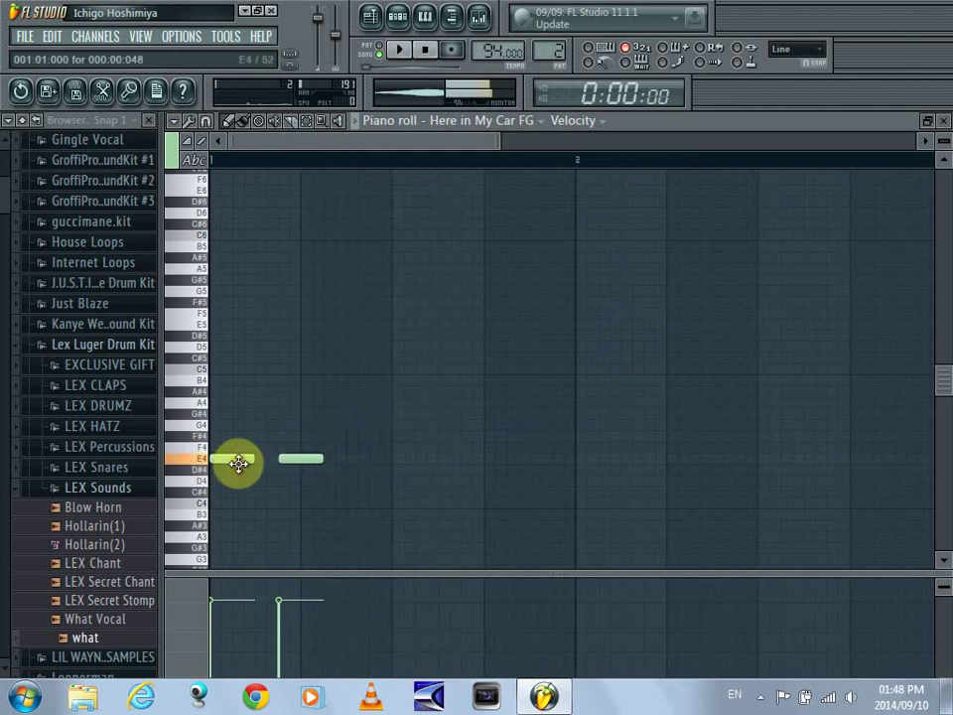
Lower both E4 notes to D#4, keeping their timing, and start playback.
{"action": "left_click_drag", "start_coordinate": [239, 464], "coordinate": [211, 468]}
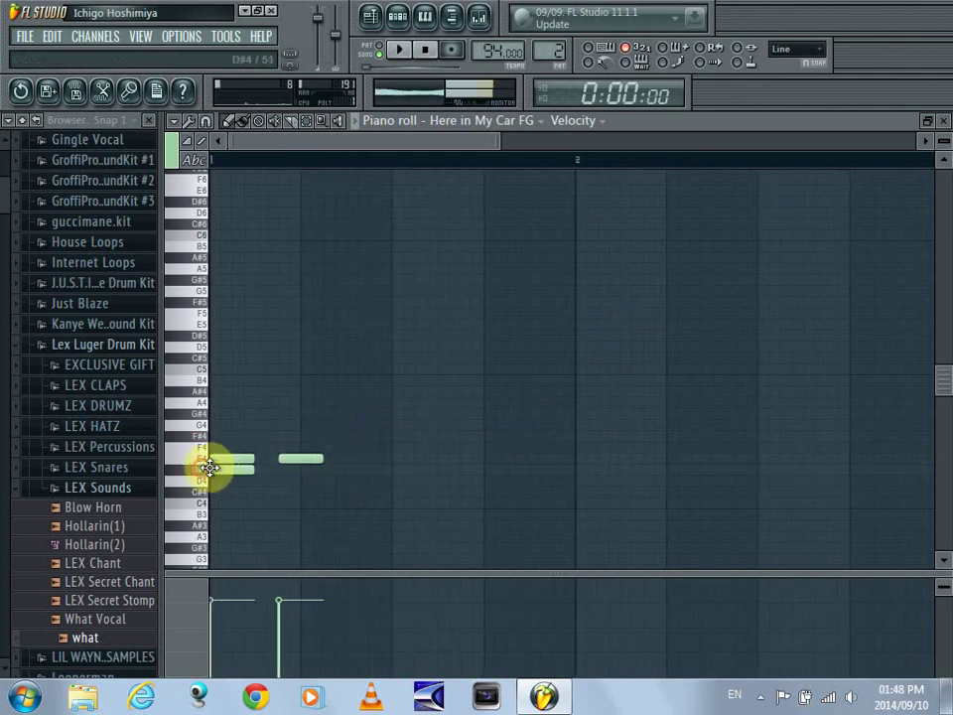
{"action": "left_click_drag", "start_coordinate": [293, 462], "coordinate": [290, 475]}
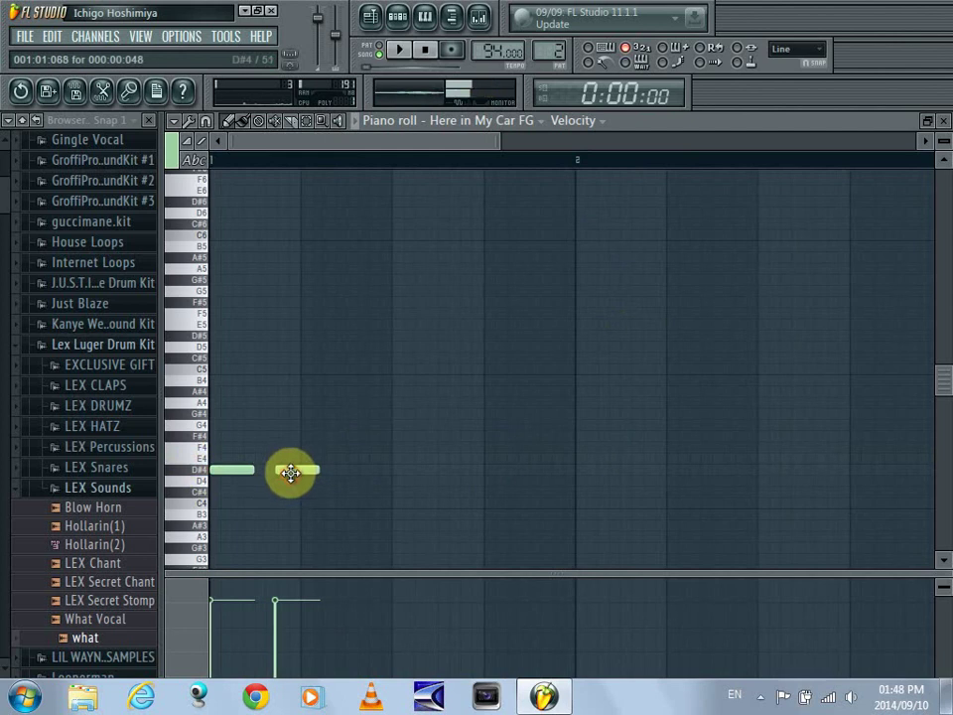
{"action": "key", "text": "space"}
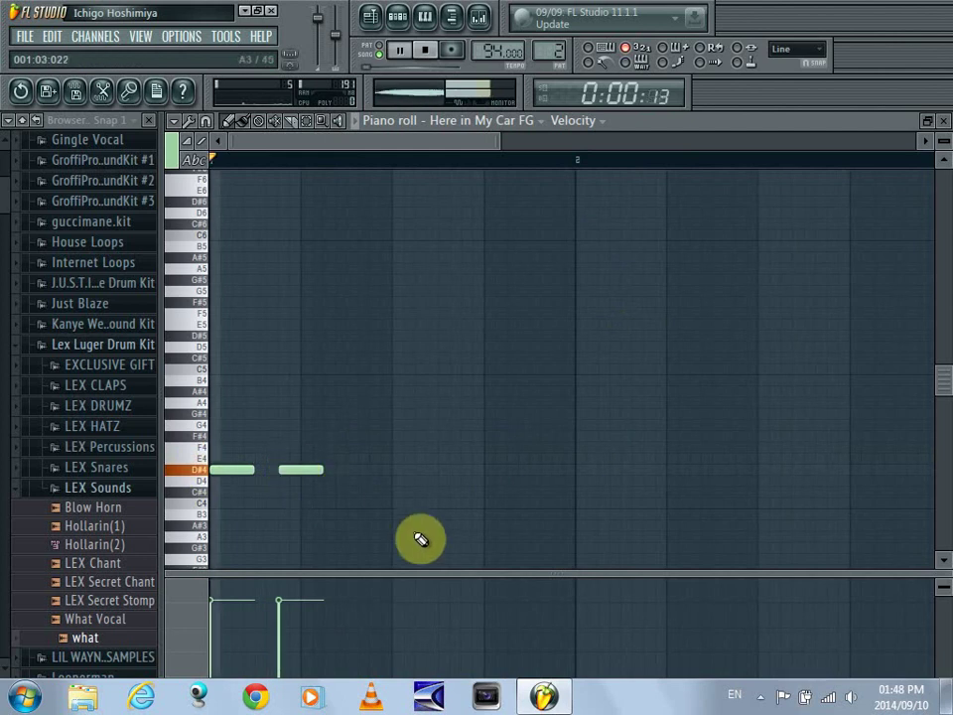
Add E4 notes midway through beats 2 and 3 of bar 1 and play the melody.
{"action": "left_click", "coordinate": [335, 458]}
{"action": "left_click_drag", "start_coordinate": [335, 456], "coordinate": [357, 456]}
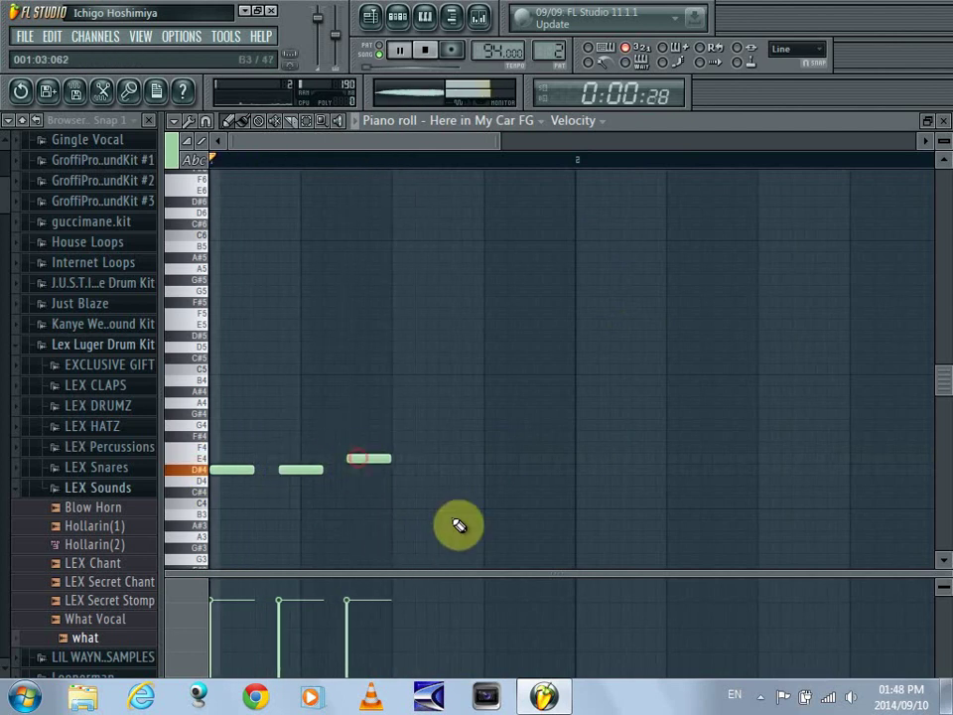
{"action": "key", "text": "space"}
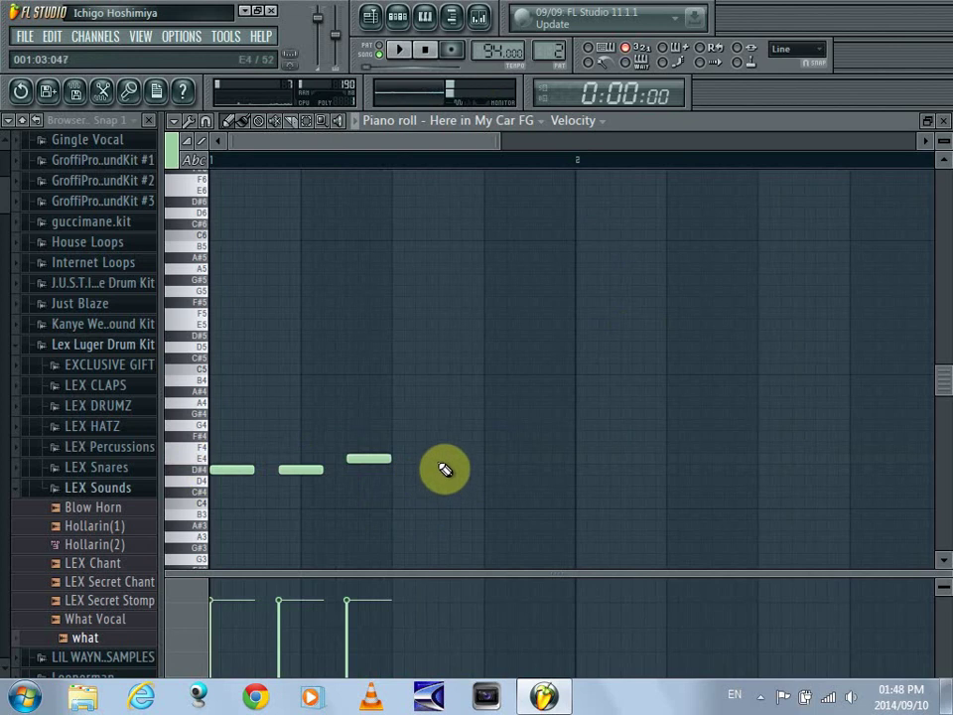
{"action": "left_click", "coordinate": [444, 460]}
{"action": "key", "text": "space"}
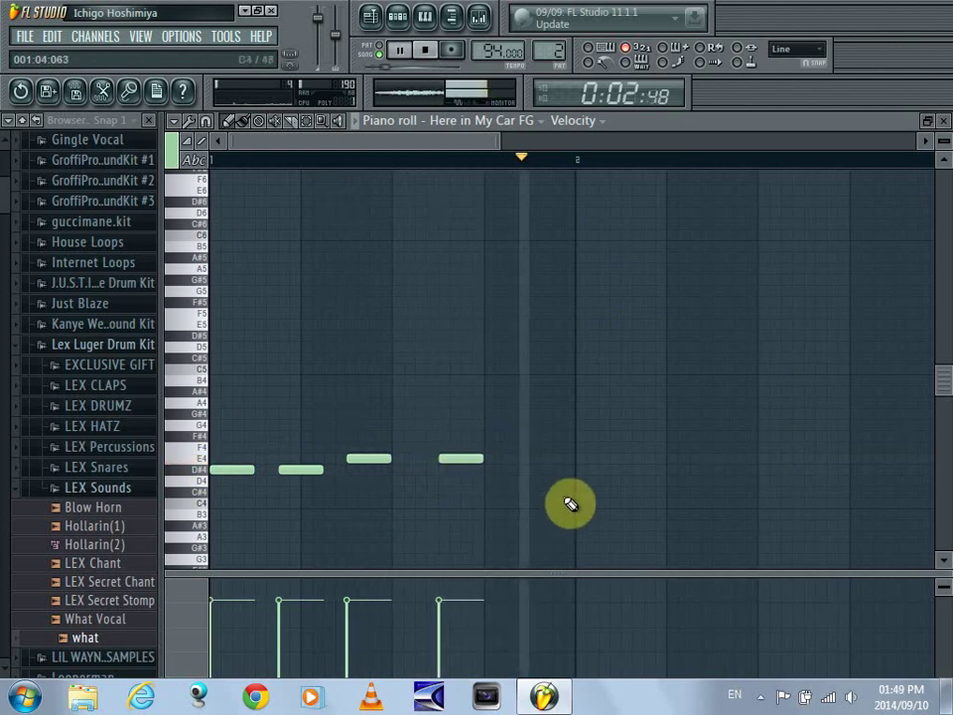
{"action": "key", "text": "space"}
Place two F#4 notes in bar 2, one at its start and one three quarters of a beat in, and play them.
{"action": "left_click", "coordinate": [578, 427]}
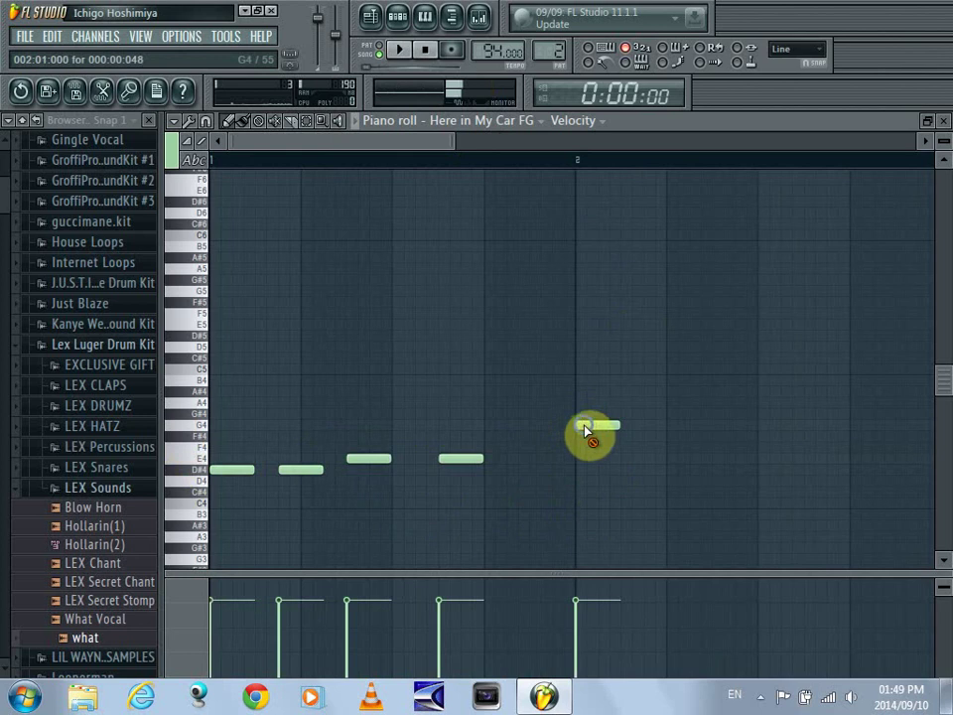
{"action": "left_click", "coordinate": [590, 439]}
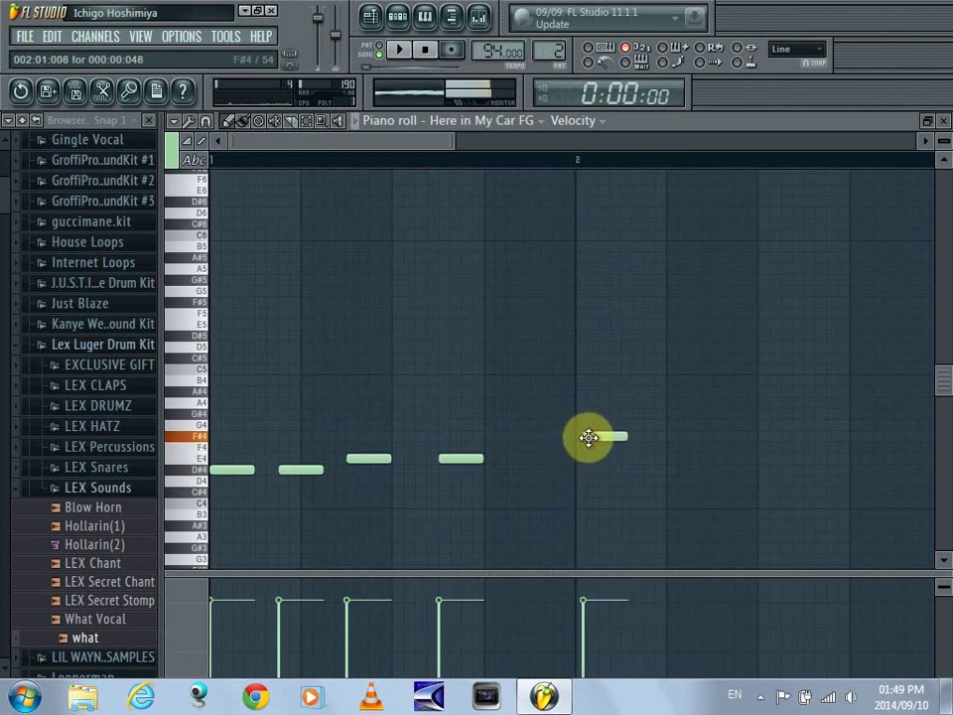
{"action": "left_click_drag", "start_coordinate": [588, 438], "coordinate": [575, 438]}
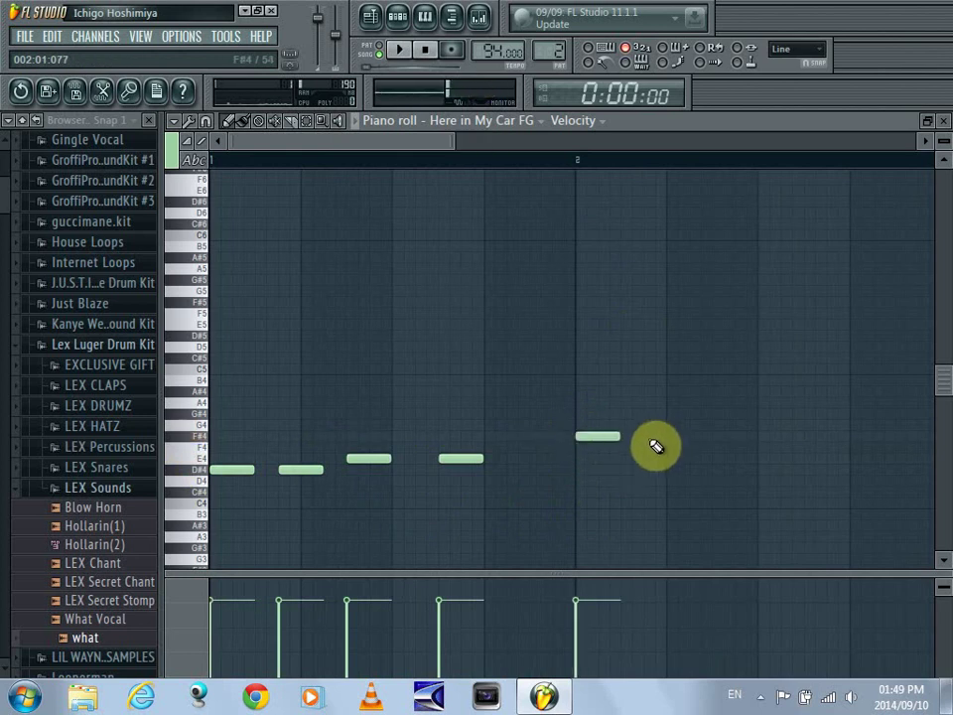
{"action": "left_click", "coordinate": [645, 437]}
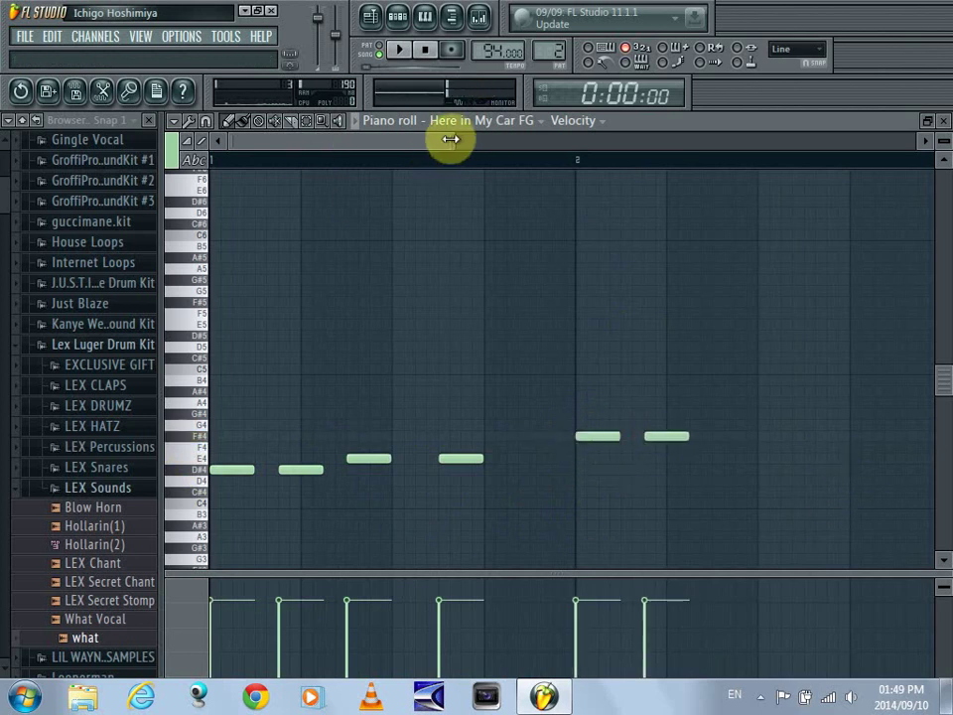
{"action": "left_click_drag", "start_coordinate": [451, 139], "coordinate": [568, 164]}
{"action": "key", "text": "space"}
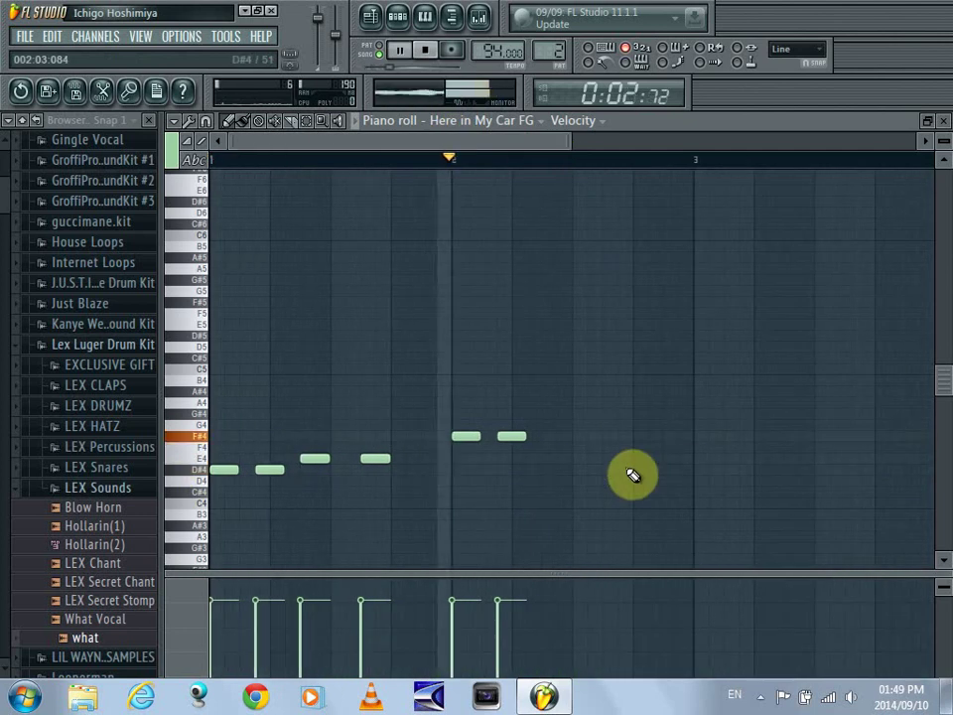
{"action": "key", "text": "space"}
Add G#4 notes midway through beats 2 and 3 of bar 2, play the melody, and close the piano roll.
{"action": "left_click", "coordinate": [544, 412]}
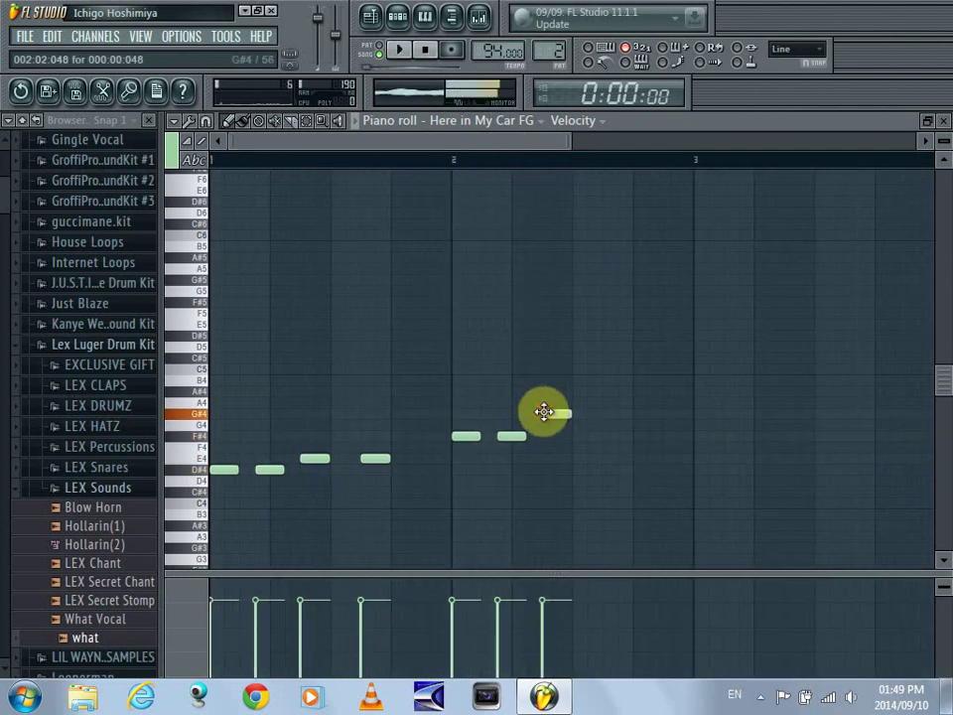
{"action": "left_click", "coordinate": [611, 415]}
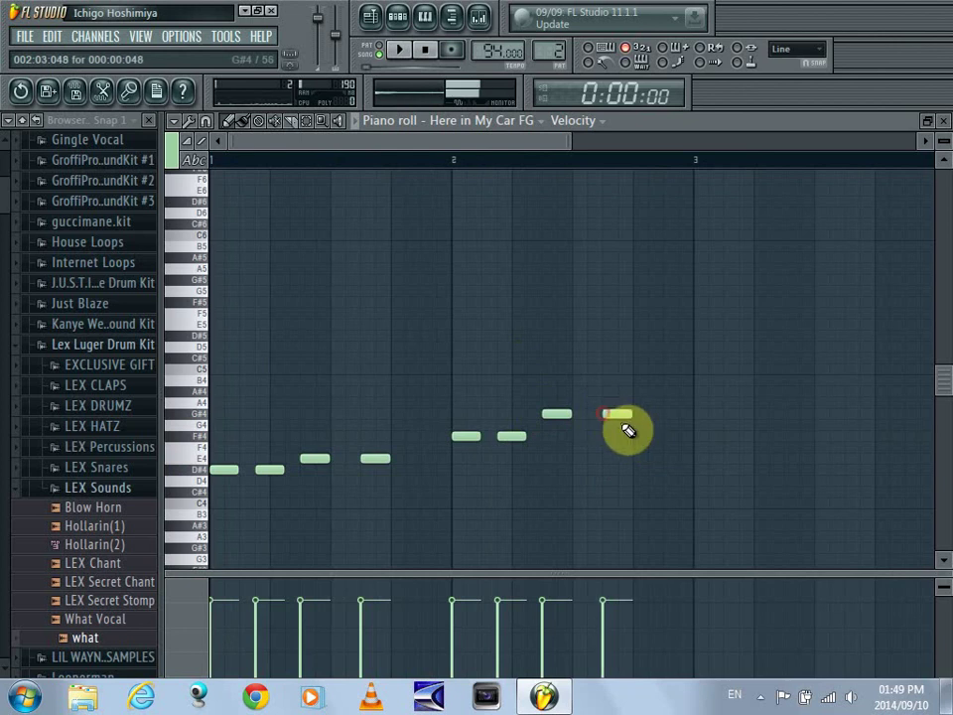
{"action": "key", "text": "space"}
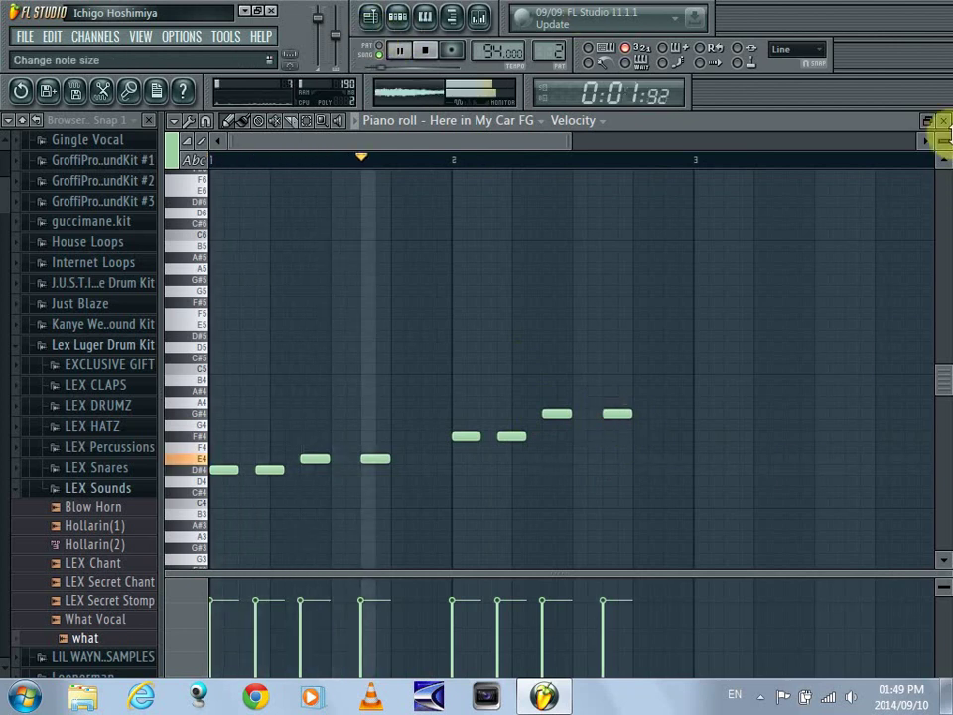
{"action": "left_click", "coordinate": [942, 121]}
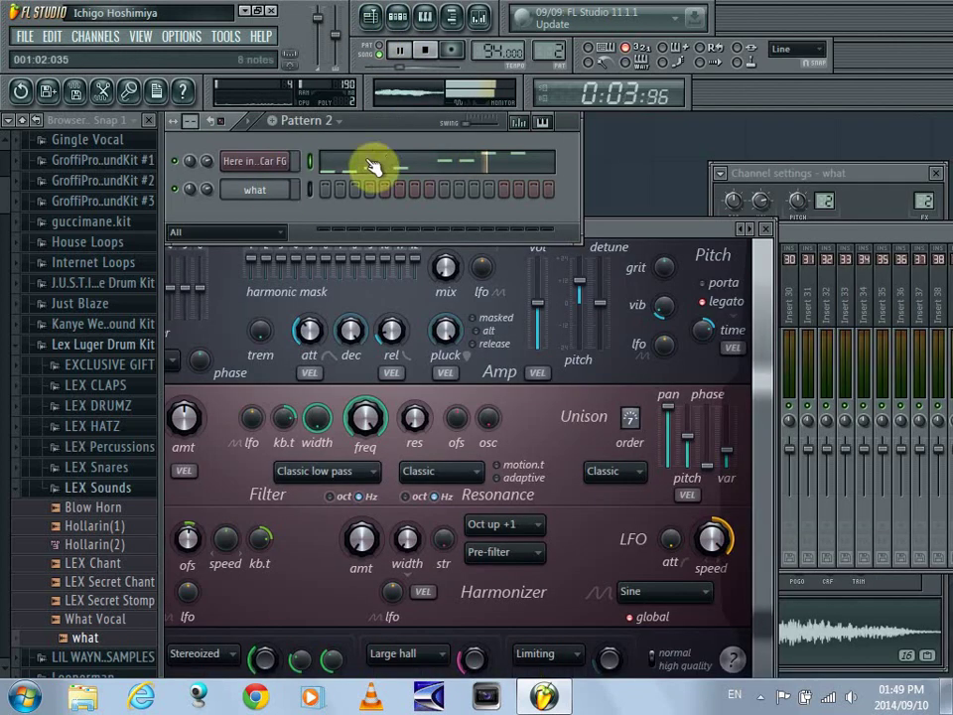
In Pattern 1, delete the second and fourth C5 notes of bar 1 from the what channel's piano roll.
{"action": "scroll", "coordinate": [562, 44], "scroll_direction": "down", "scroll_amount": 1}
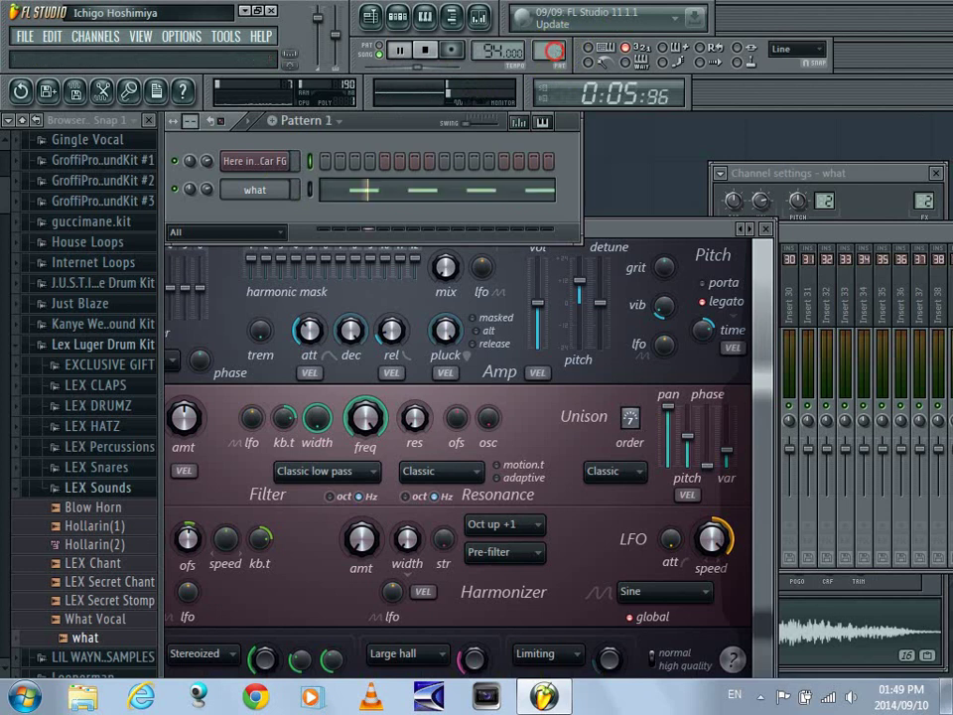
{"action": "left_click", "coordinate": [400, 194]}
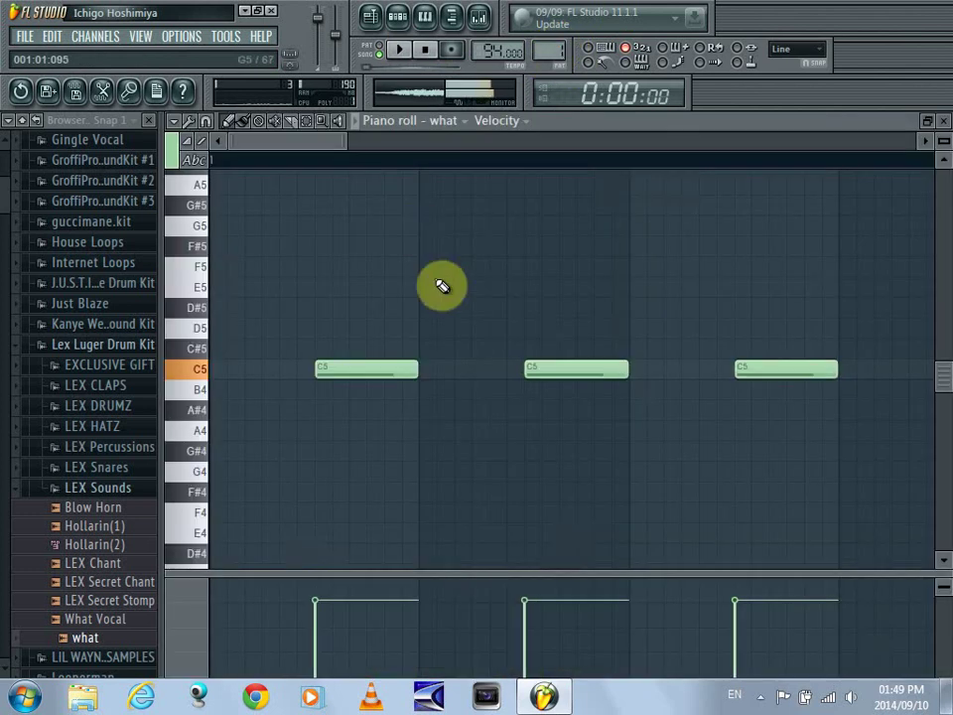
{"action": "right_click", "coordinate": [566, 373]}
{"action": "left_click_drag", "start_coordinate": [286, 147], "coordinate": [395, 179]}
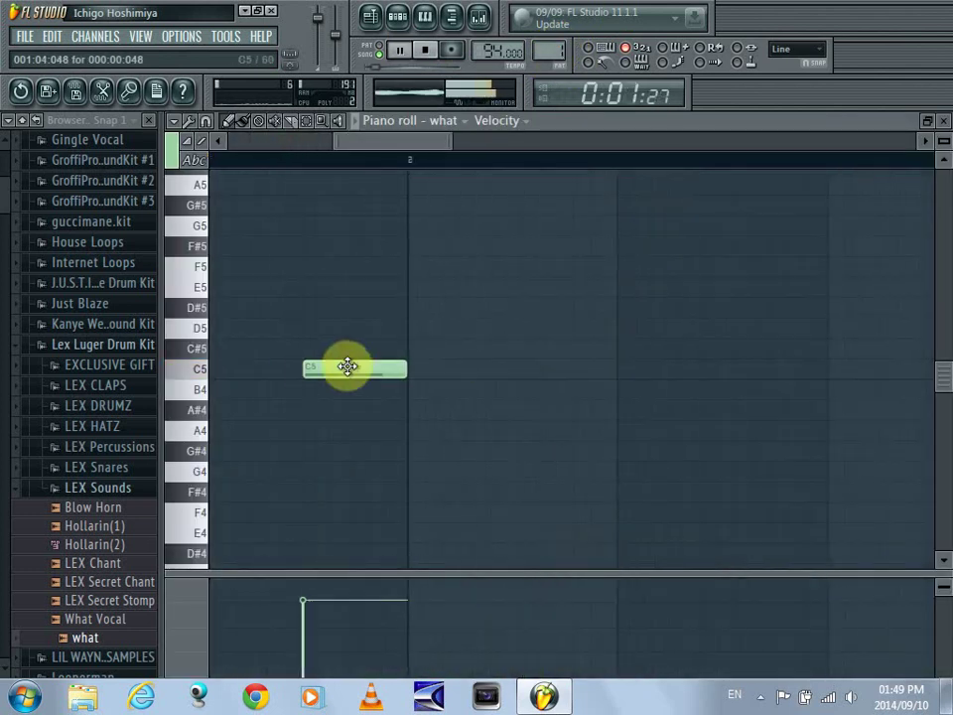
{"action": "right_click", "coordinate": [346, 366]}
{"action": "left_click", "coordinate": [20, 91]}
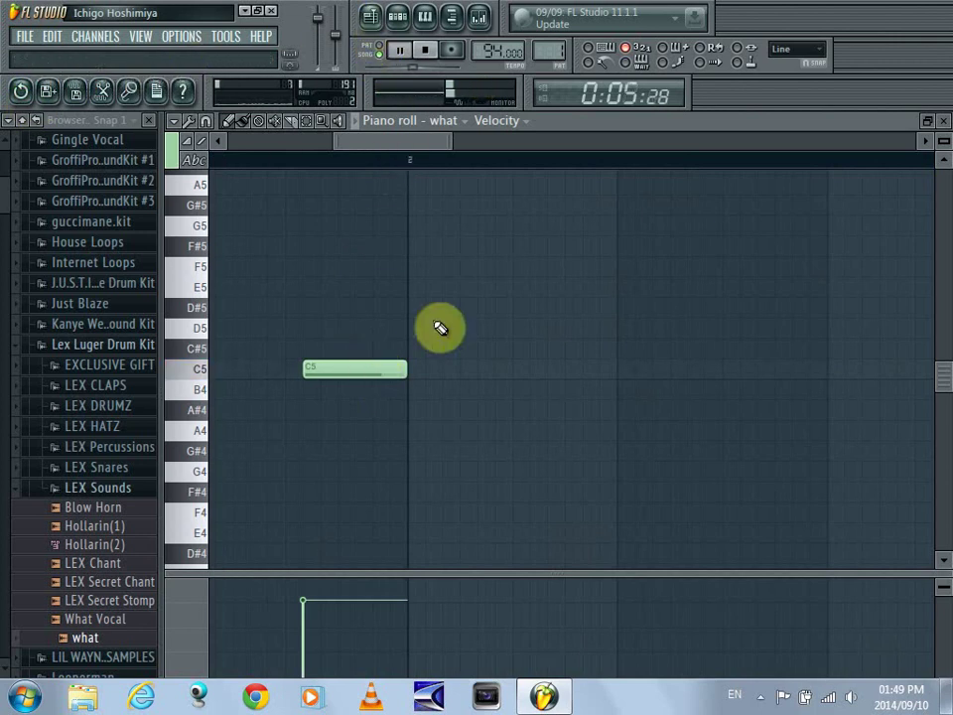
{"action": "right_click", "coordinate": [350, 373]}
Place a second Pattern 2 clip at bar 3 of Track 2 in the playlist.
{"action": "left_click", "coordinate": [372, 25]}
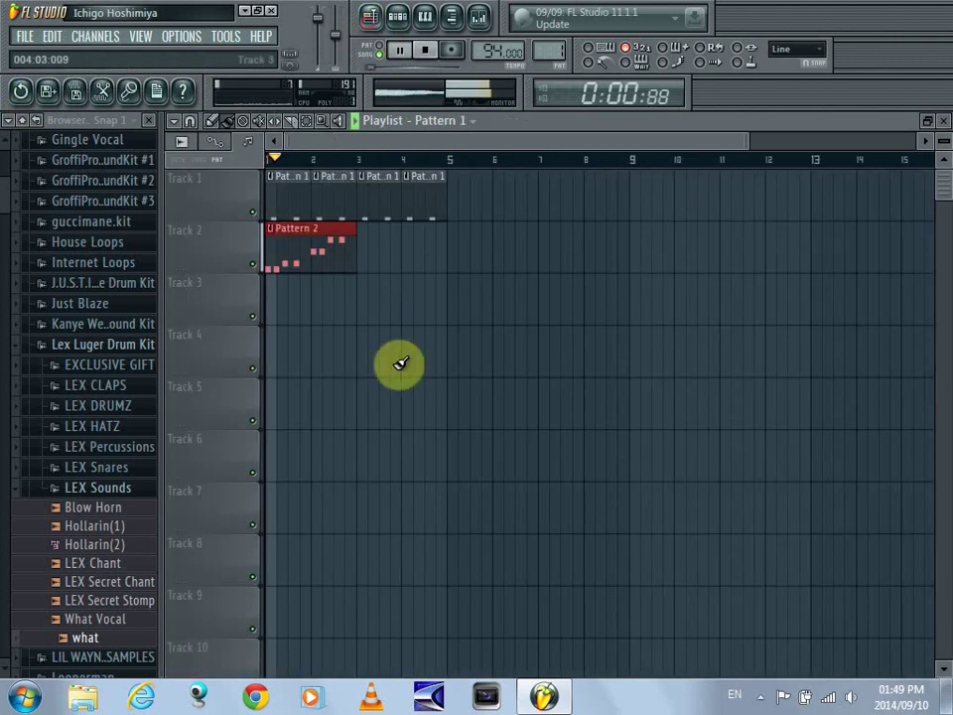
{"action": "left_click", "coordinate": [362, 245]}
{"action": "right_click", "coordinate": [386, 256]}
{"action": "left_click", "coordinate": [324, 259]}
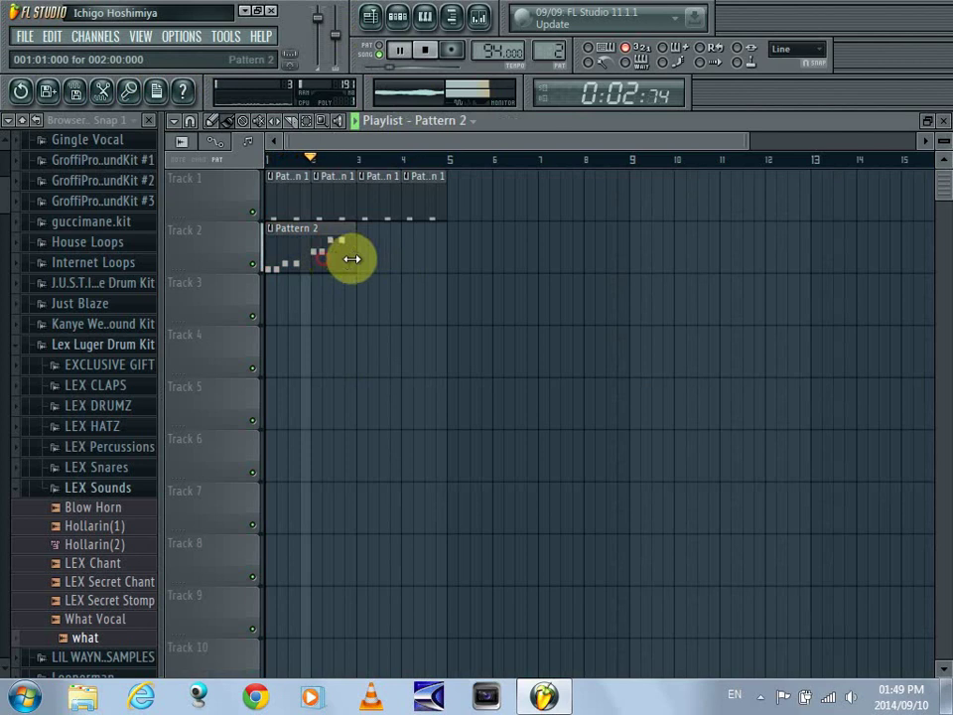
{"action": "left_click", "coordinate": [366, 253]}
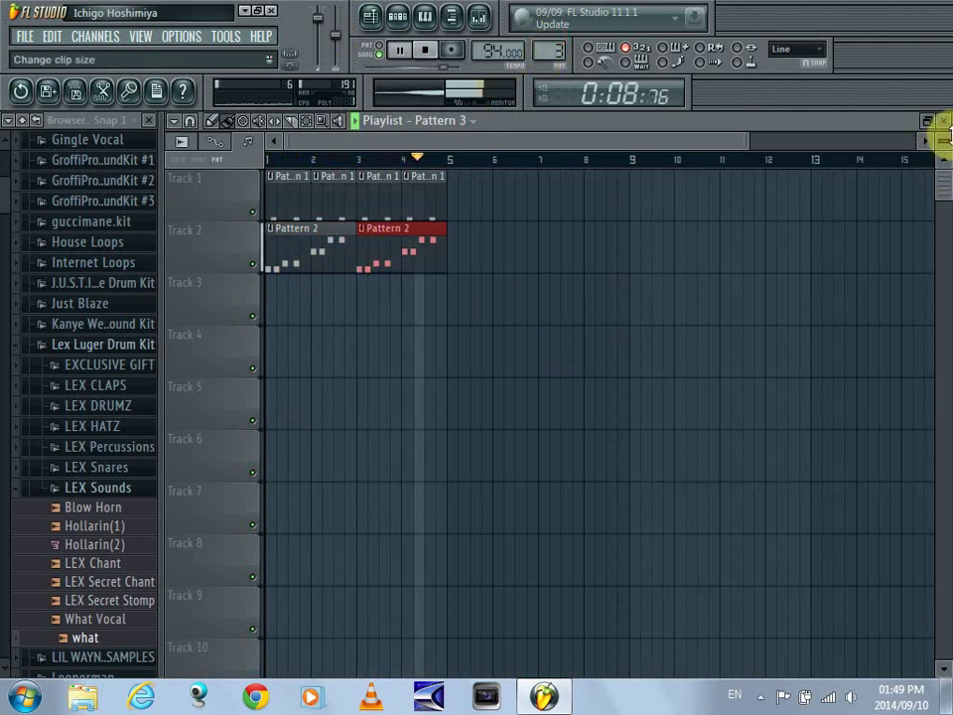
Close the playlist and piano roll, and insert a Sampler channel above Here in My Car FG.
{"action": "left_click", "coordinate": [943, 132]}
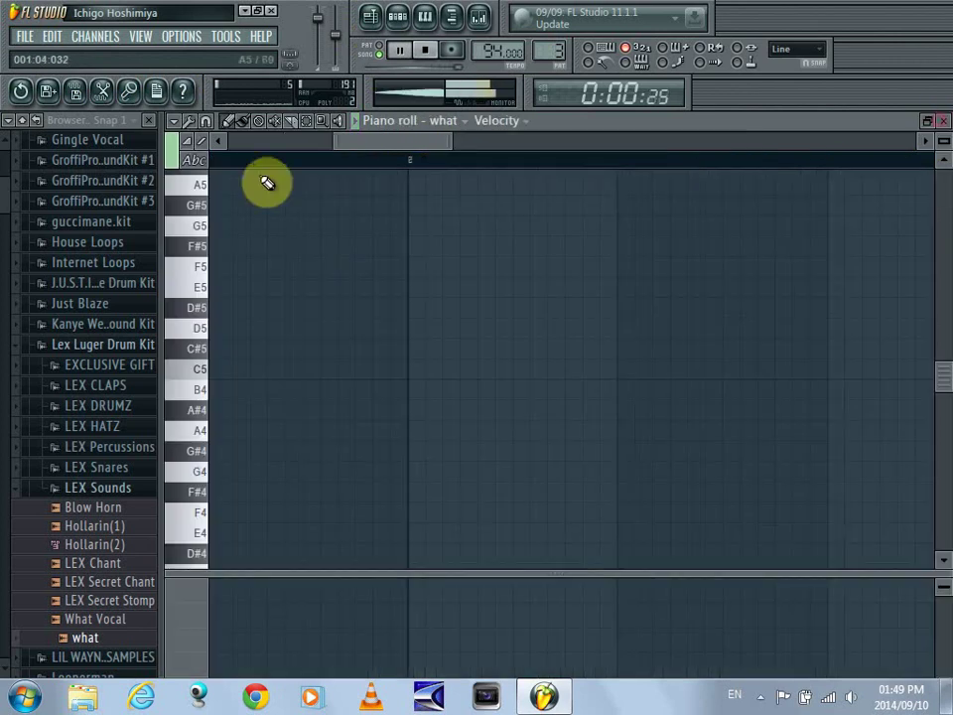
{"action": "left_click", "coordinate": [938, 134]}
{"action": "right_click", "coordinate": [260, 163]}
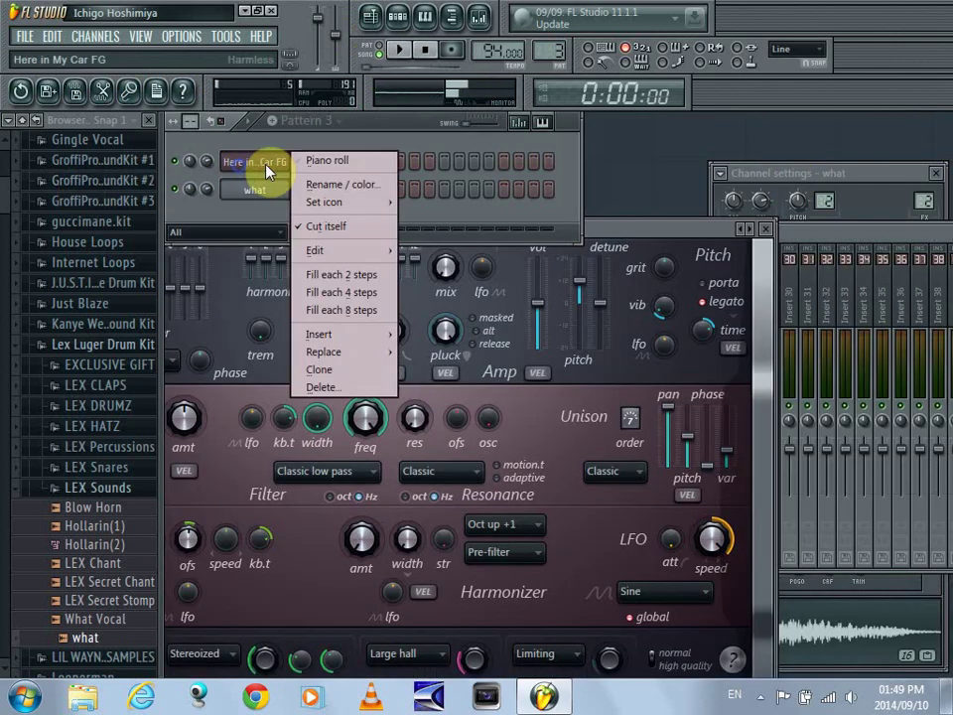
{"action": "mouse_move", "coordinate": [342, 336]}
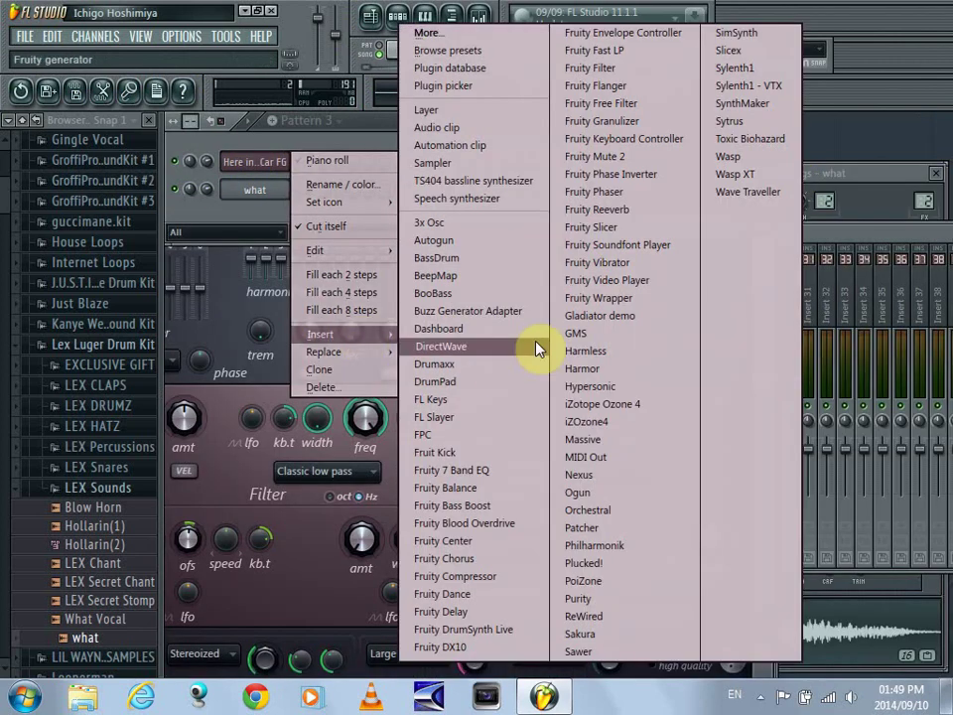
{"action": "left_click", "coordinate": [464, 163]}
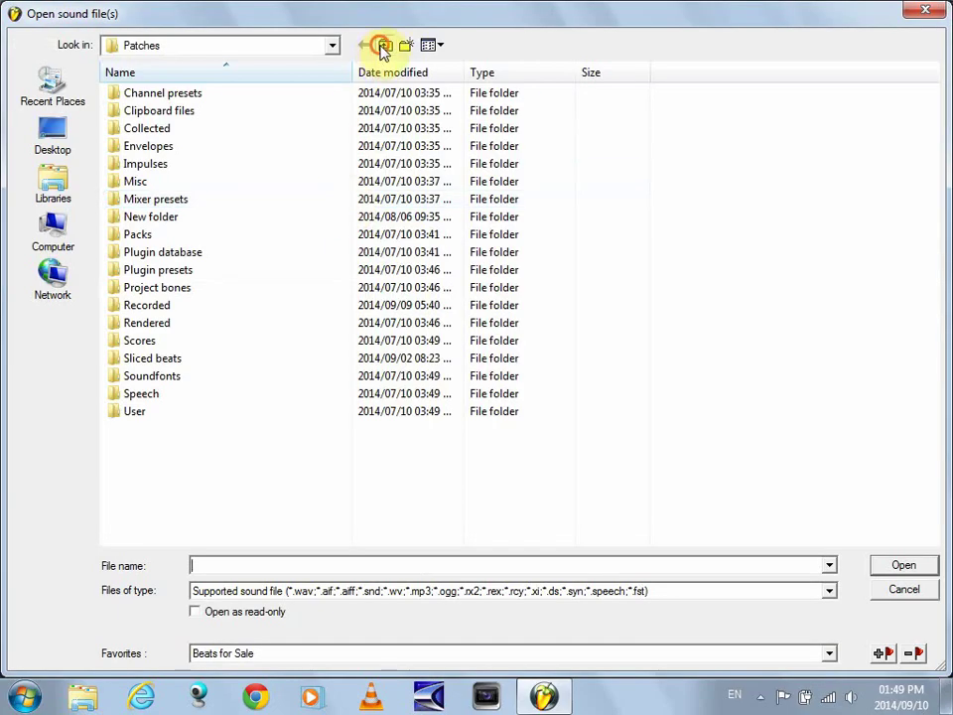
Load BIG WHITE KICK 17.wav from the Projects folder's FLP Templates into the sampler and turn up its CRF setting.
{"action": "left_click", "coordinate": [384, 44]}
{"action": "double_click", "coordinate": [168, 130]}
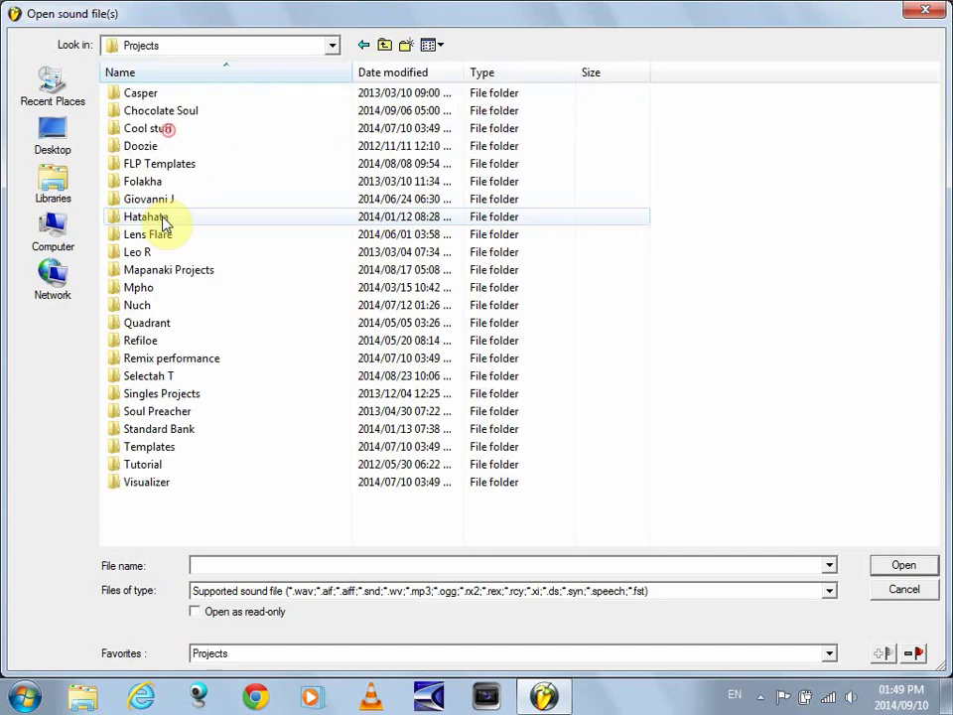
{"action": "double_click", "coordinate": [171, 164]}
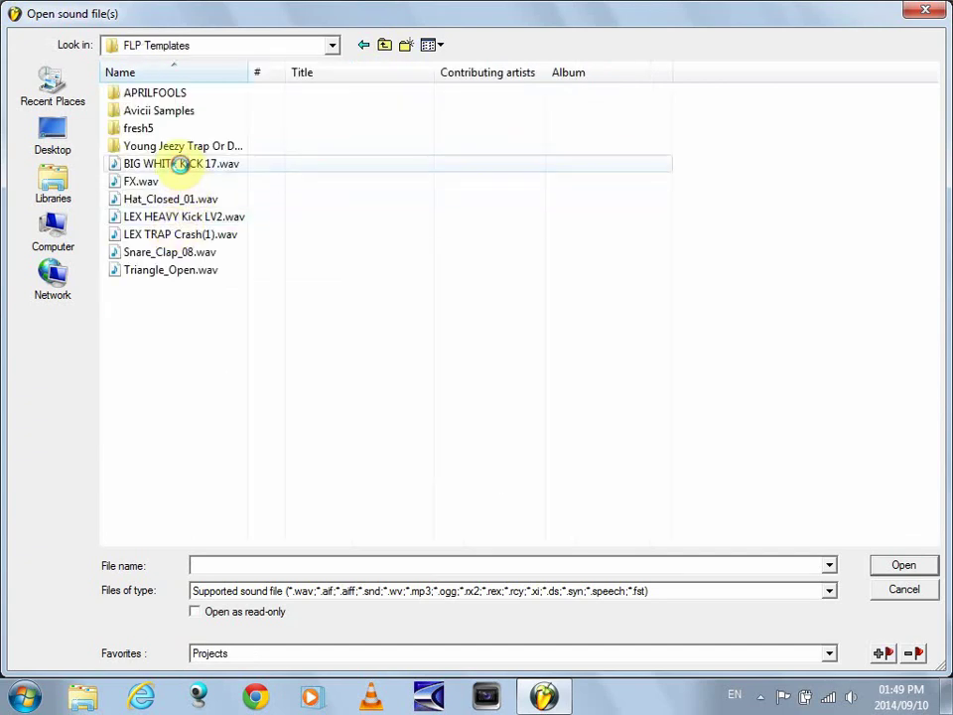
{"action": "left_click", "coordinate": [182, 164]}
{"action": "left_click", "coordinate": [902, 565]}
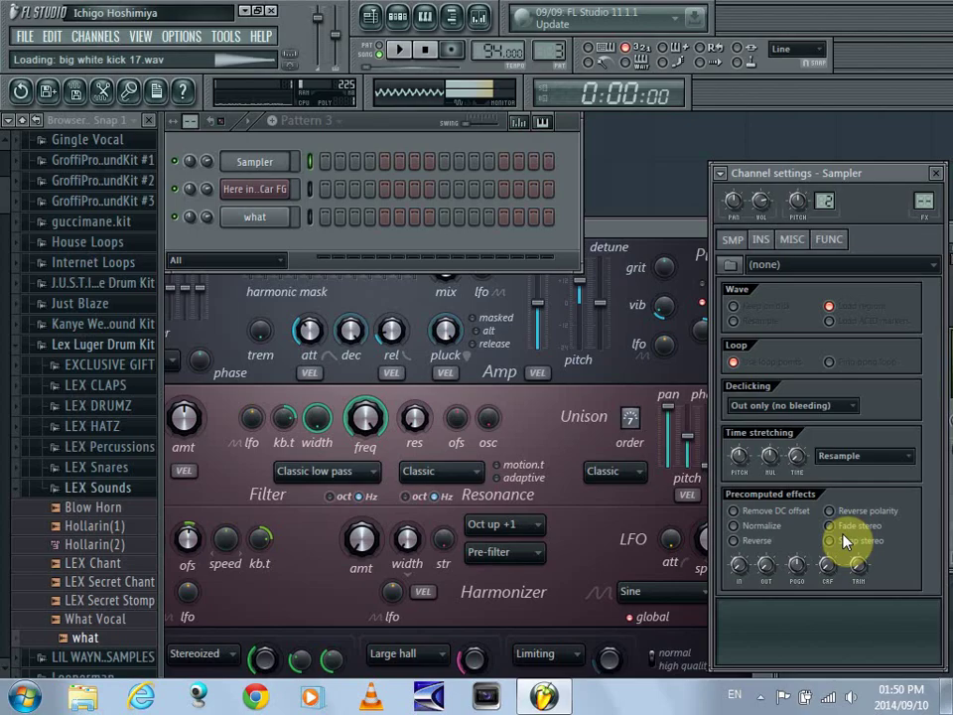
{"action": "left_click_drag", "start_coordinate": [834, 568], "coordinate": [830, 417]}
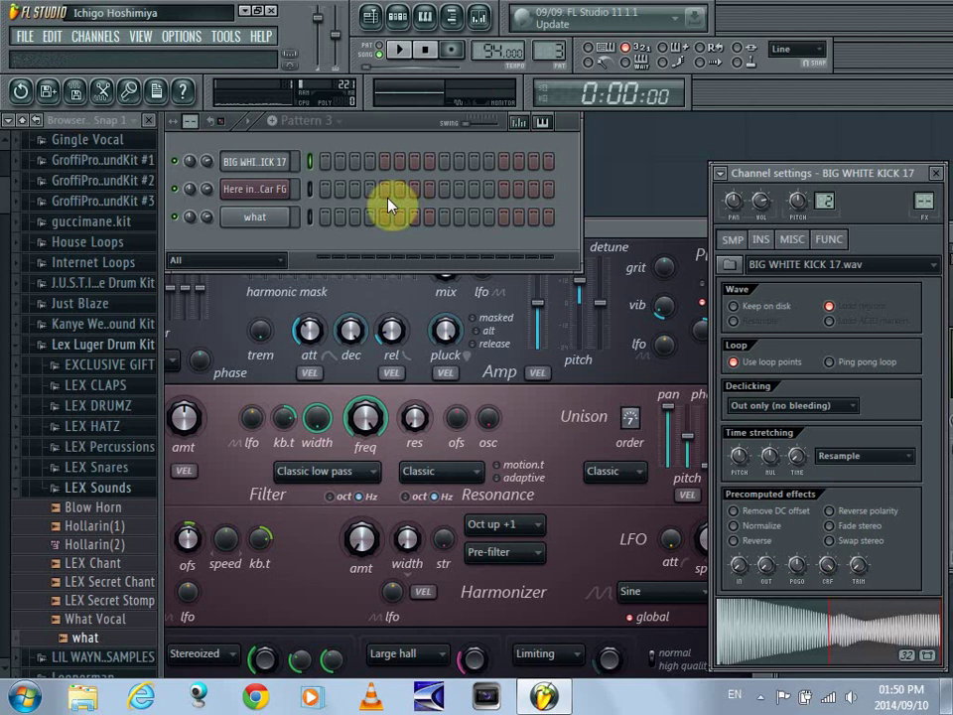
Open the BIG WHITE KICK 17 piano roll, audition the kick around A4, and close it.
{"action": "right_click", "coordinate": [275, 172]}
{"action": "left_click", "coordinate": [328, 180]}
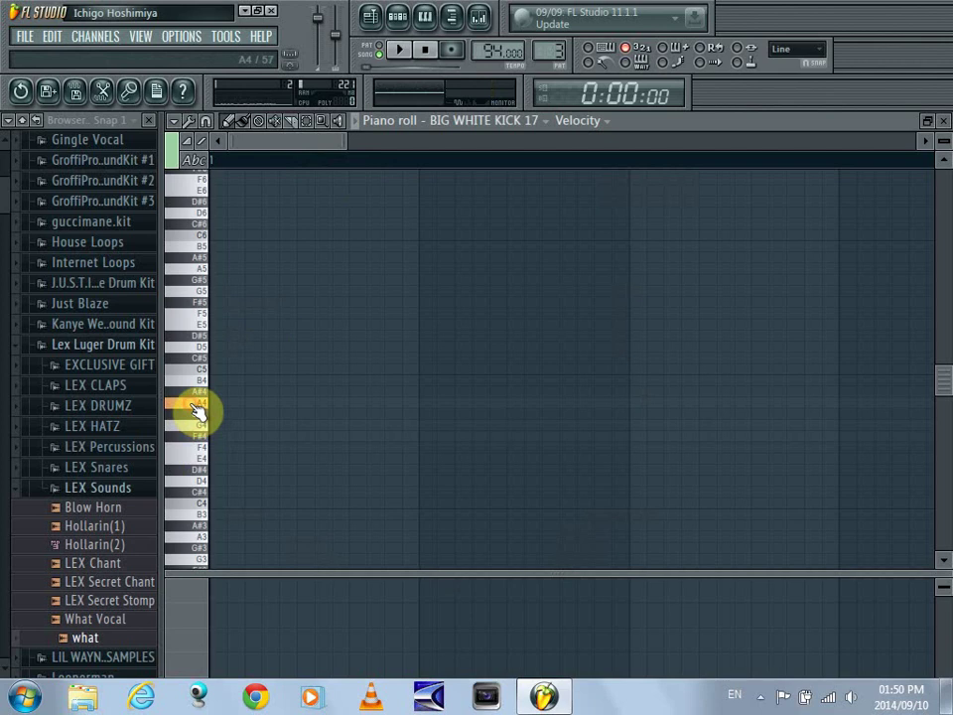
{"action": "left_click", "coordinate": [944, 122]}
Assign free mixer tracks to the Here in My Car FG and BIG WHITE KICK 17 channels.
{"action": "left_click", "coordinate": [243, 194]}
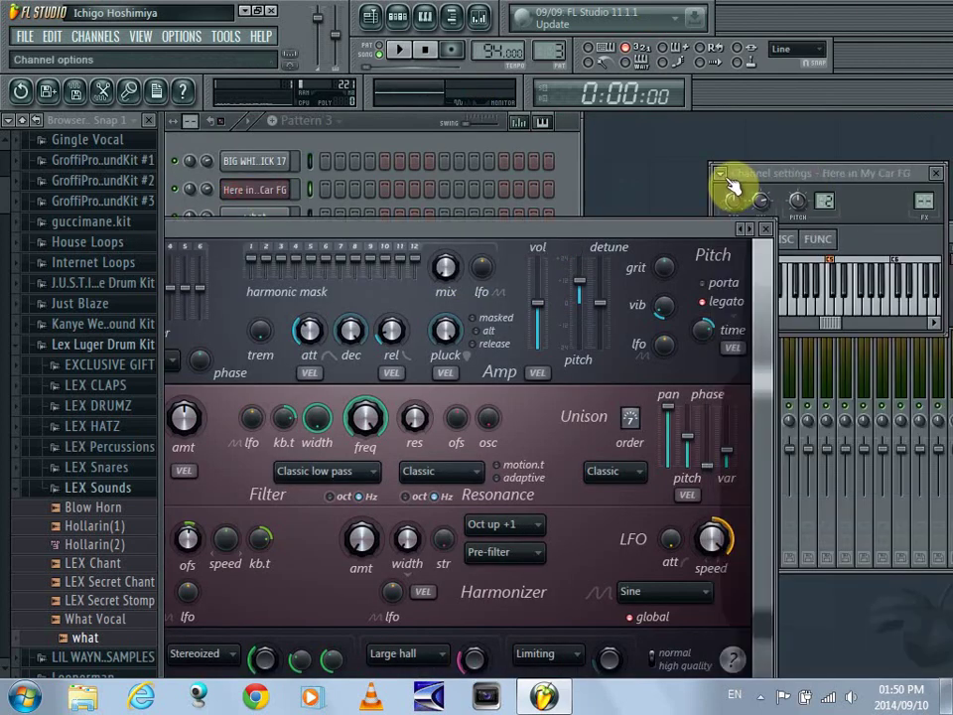
{"action": "left_click", "coordinate": [721, 175]}
{"action": "left_click", "coordinate": [695, 210]}
{"action": "left_click", "coordinate": [262, 216]}
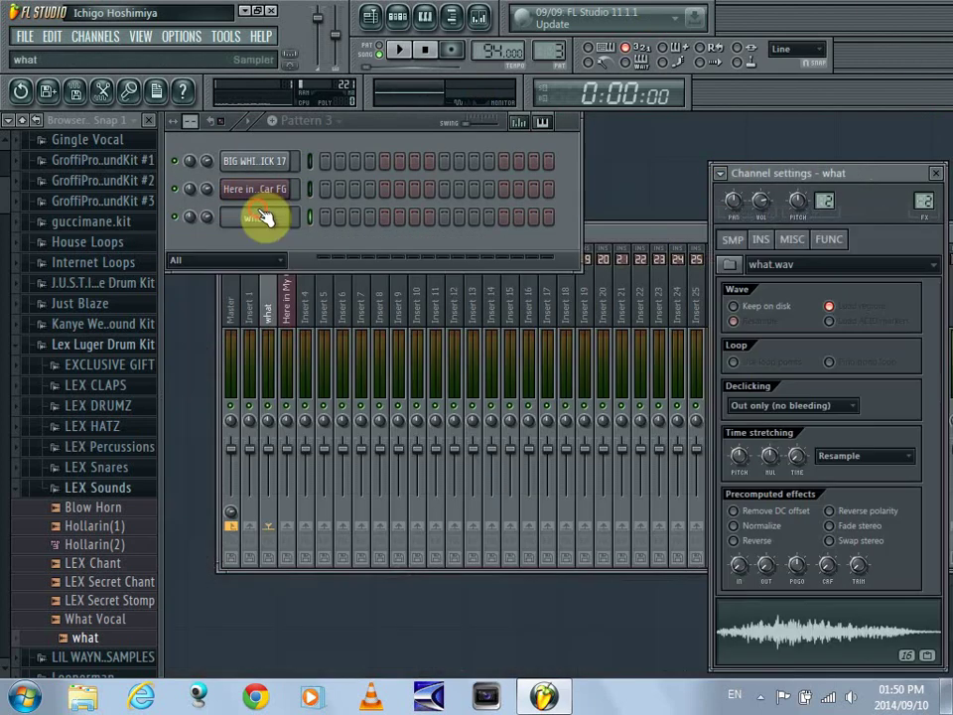
{"action": "left_click", "coordinate": [722, 175]}
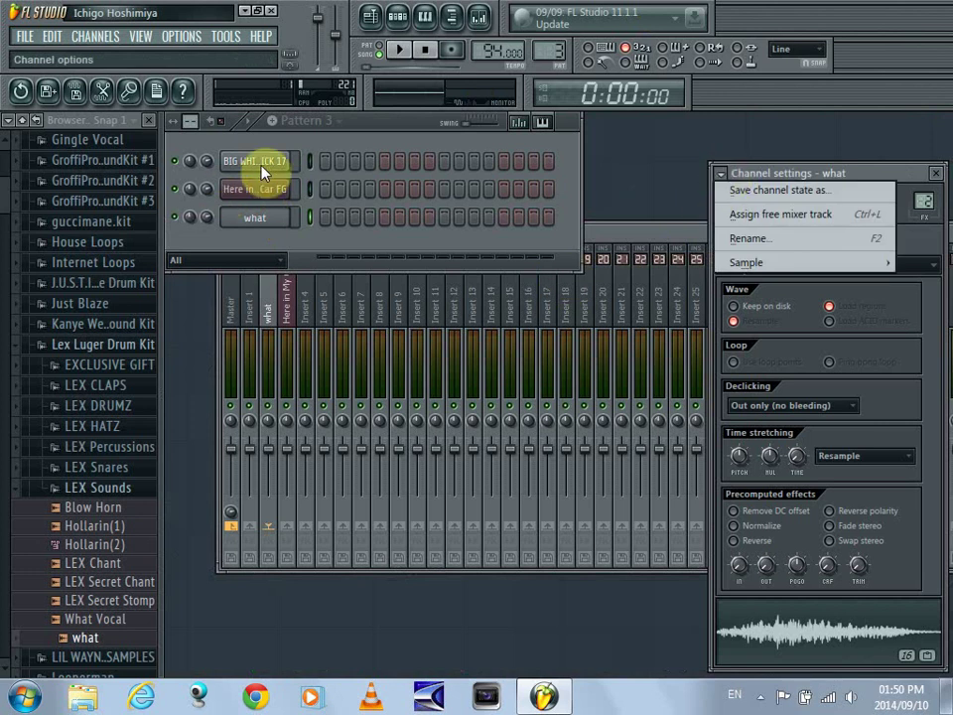
{"action": "left_click", "coordinate": [256, 162]}
{"action": "left_click", "coordinate": [721, 177]}
{"action": "left_click", "coordinate": [730, 213]}
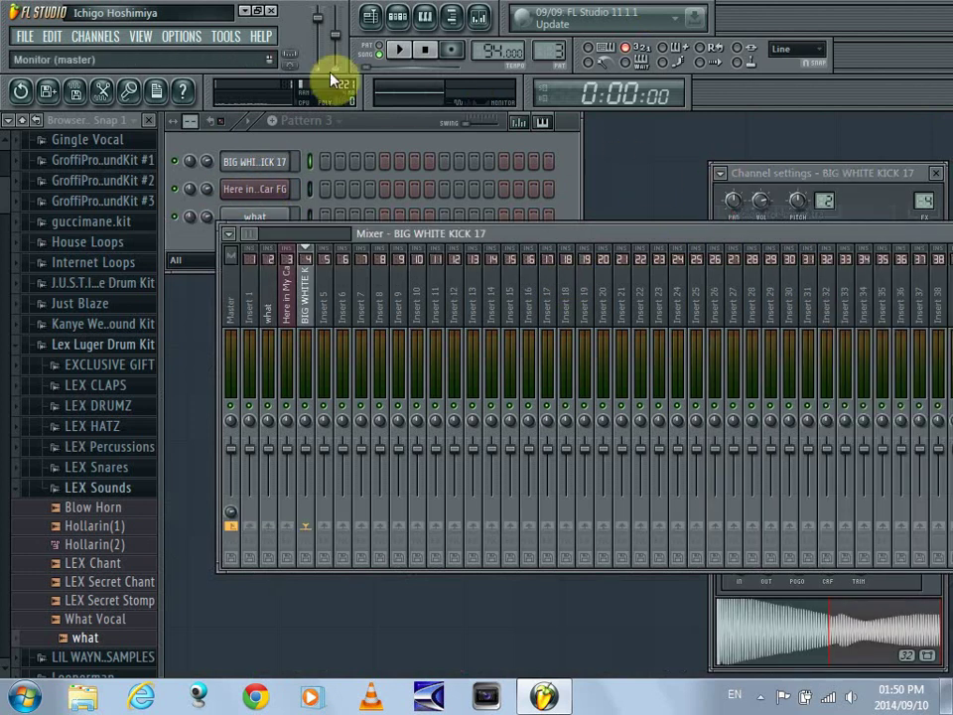
Start song playback, place a Pattern 3 clip at bar 1 on Track 3 of the playlist, and close the playlist.
{"action": "key", "text": "space"}
{"action": "left_click", "coordinate": [371, 22]}
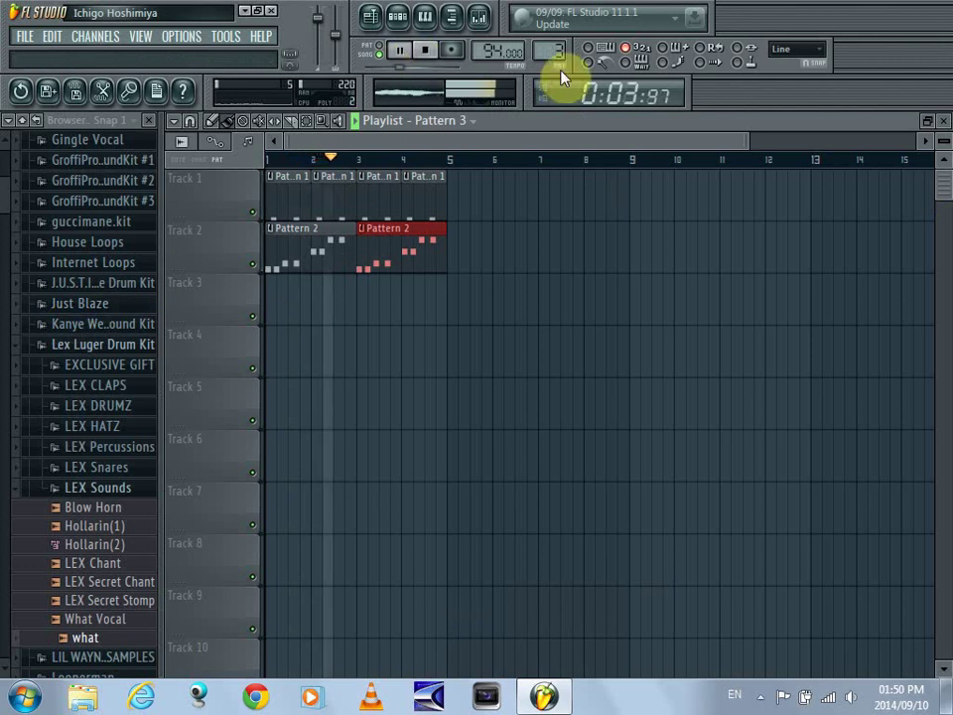
{"action": "left_click", "coordinate": [270, 302]}
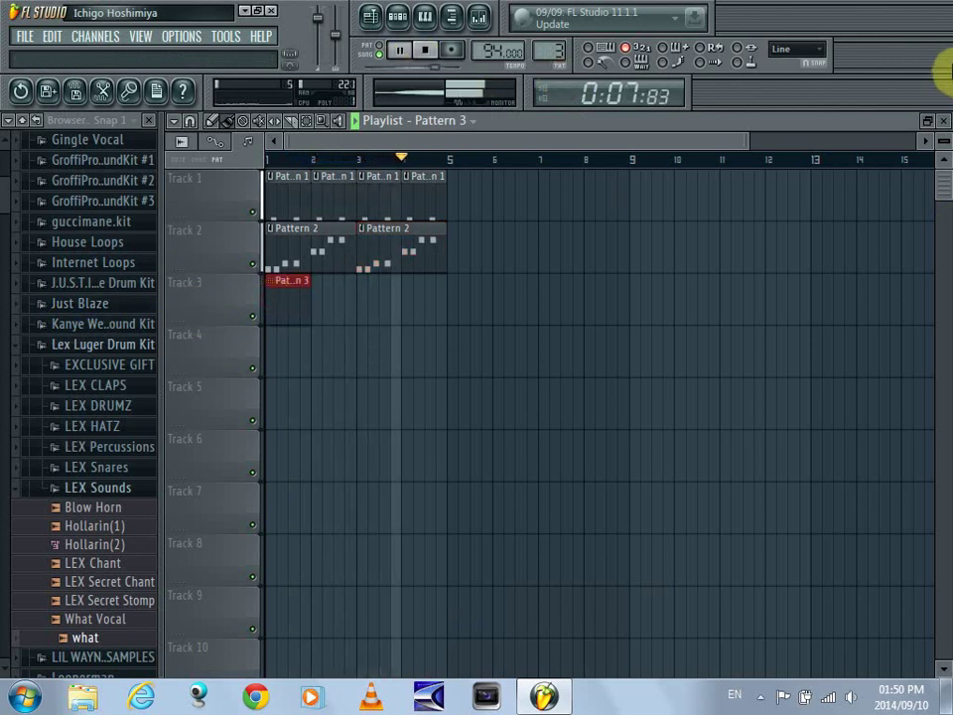
{"action": "left_click", "coordinate": [938, 121]}
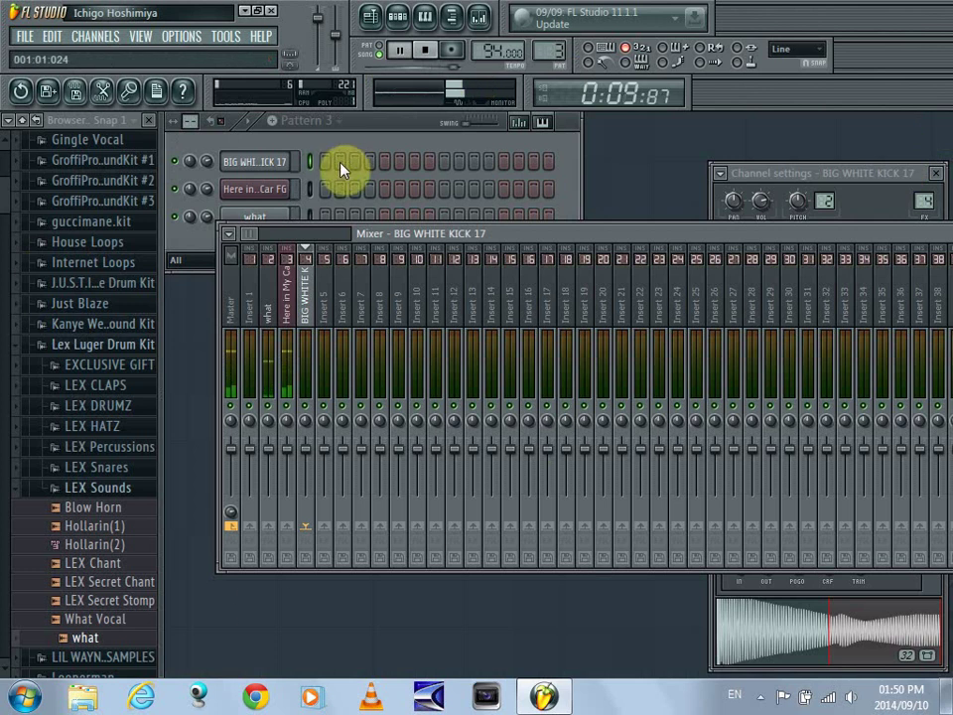
Draw two back-to-back G4 notes from the start of bar 1 in the BIG WHITE KICK 17 piano roll, each 072 ticks long.
{"action": "right_click", "coordinate": [290, 157]}
{"action": "left_click", "coordinate": [303, 158]}
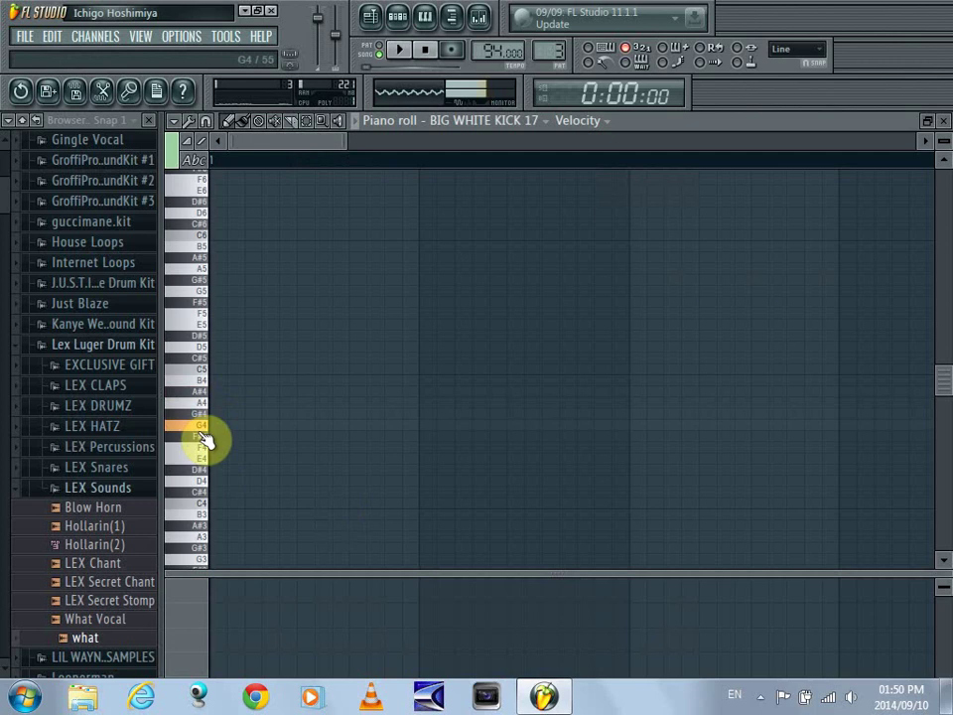
{"action": "left_click", "coordinate": [213, 425]}
{"action": "key", "text": "space"}
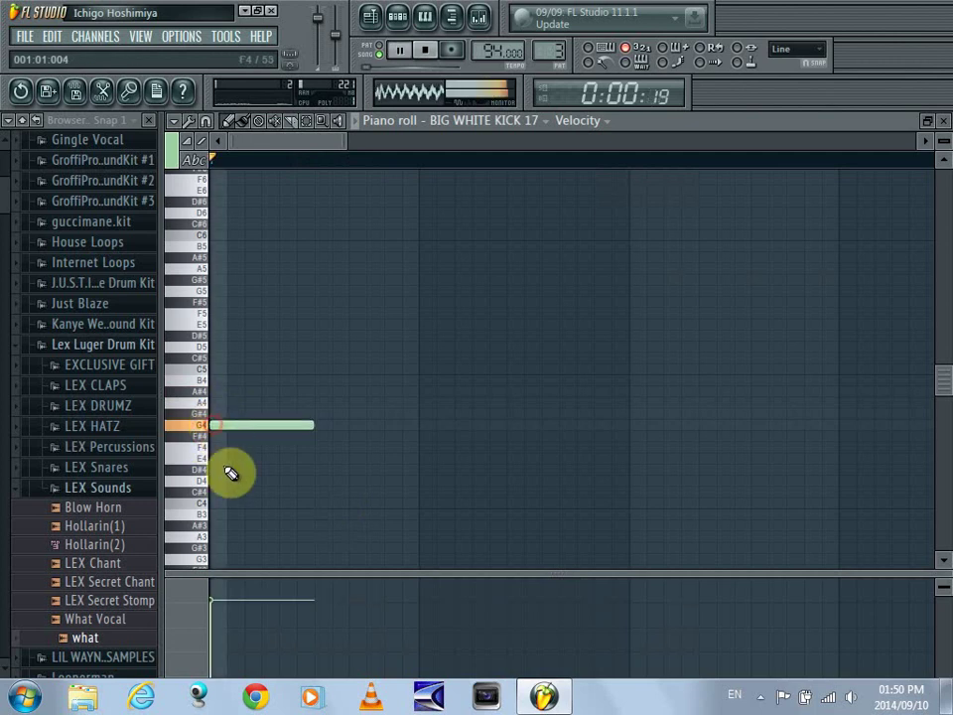
{"action": "key", "text": "space"}
{"action": "left_click_drag", "start_coordinate": [307, 425], "coordinate": [368, 451]}
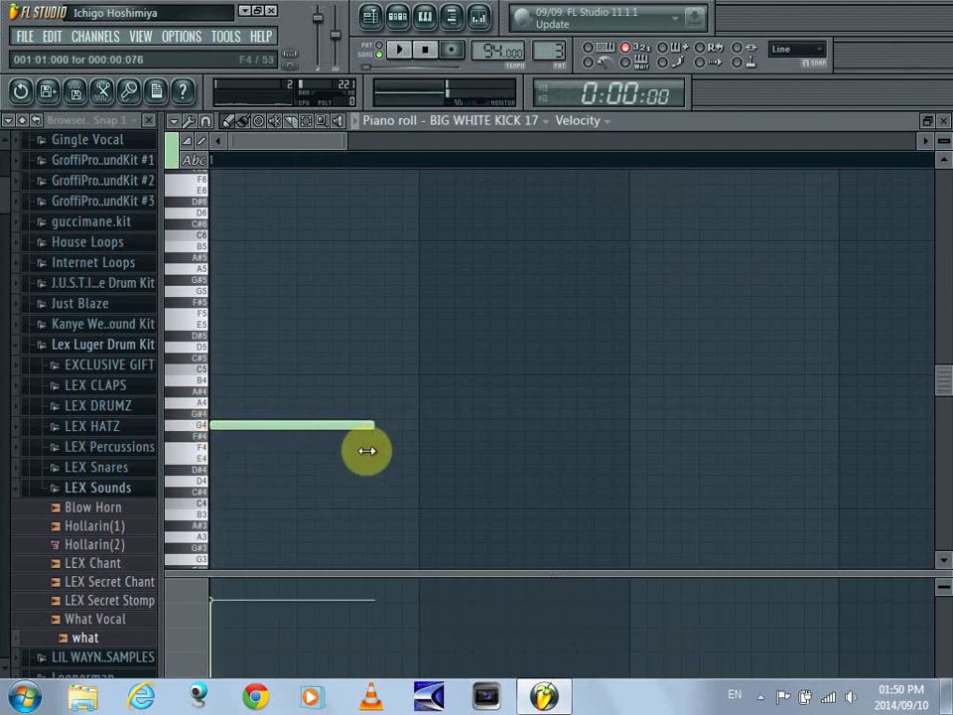
{"action": "left_click", "coordinate": [367, 425]}
{"action": "key", "text": "space"}
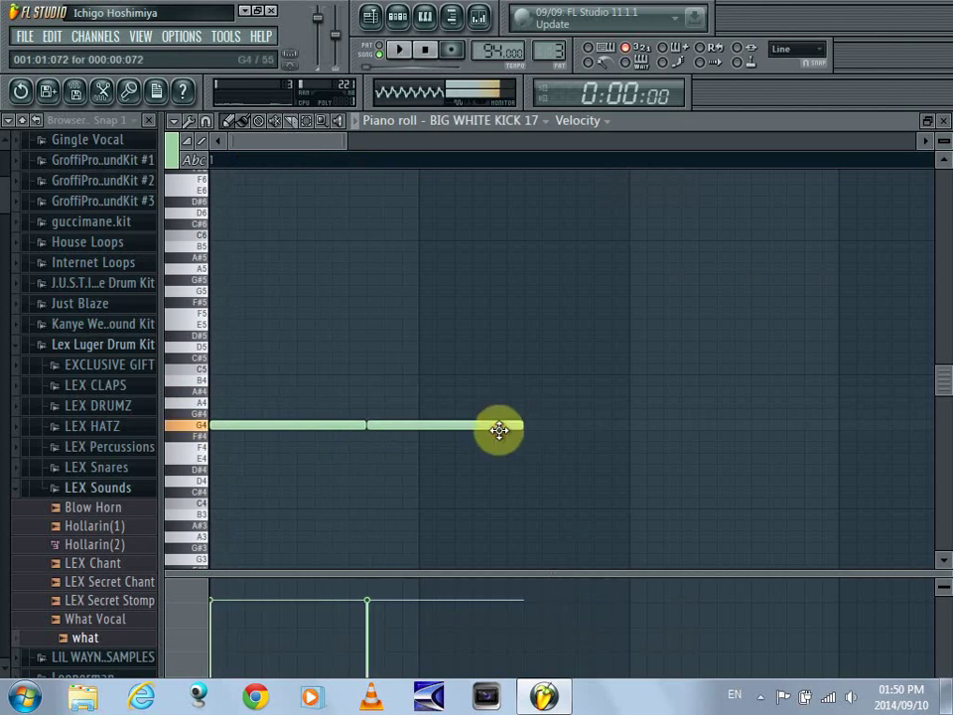
Add a G#4 note directly after the two G4 notes and lengthen it to the end of bar 1.
{"action": "left_click", "coordinate": [526, 401]}
{"action": "mouse_move", "coordinate": [526, 400]}
{"action": "left_mouse_down"}
{"action": "mouse_move", "coordinate": [510, 421]}
{"action": "mouse_move", "coordinate": [535, 421]}
{"action": "mouse_move", "coordinate": [525, 415]}
{"action": "left_mouse_up"}
{"action": "key", "text": "space"}
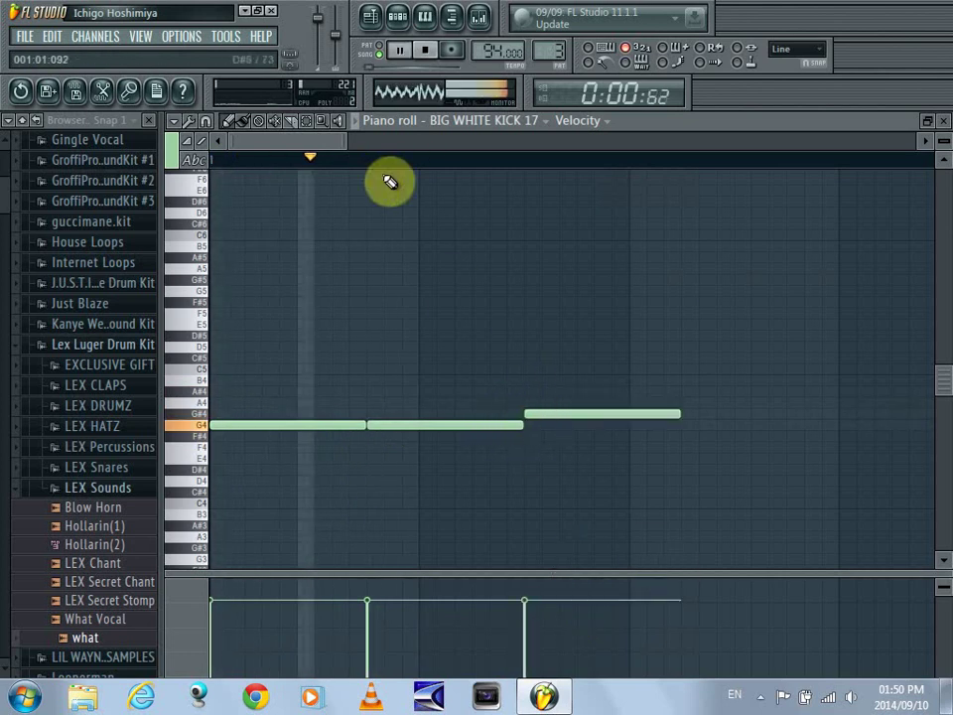
{"action": "left_click_drag", "start_coordinate": [340, 139], "coordinate": [425, 149]}
{"action": "key", "text": "space"}
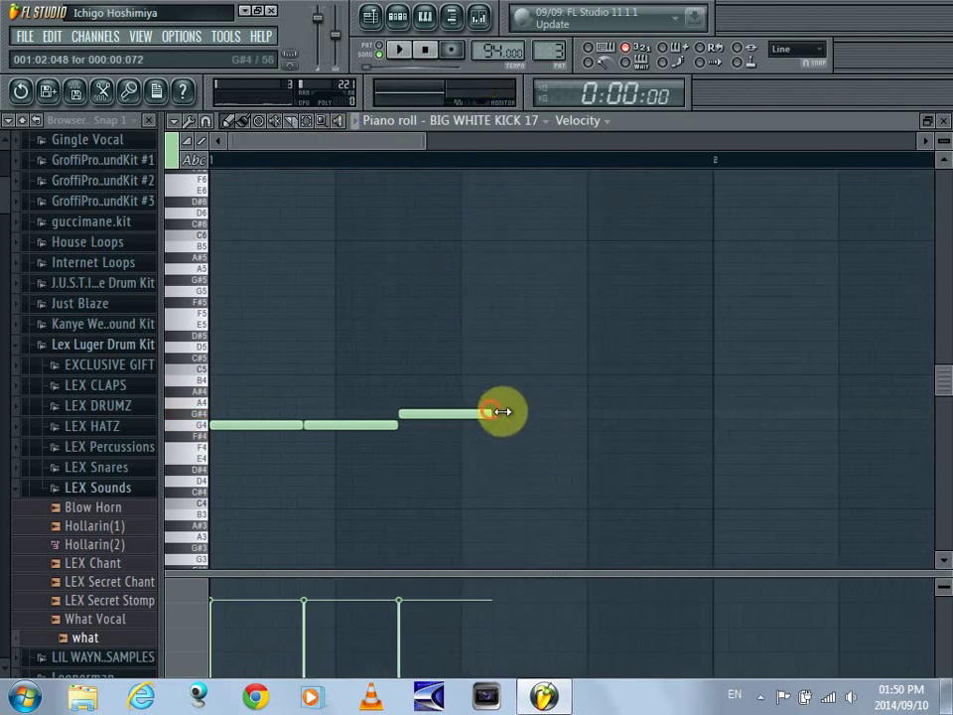
{"action": "left_click_drag", "start_coordinate": [501, 411], "coordinate": [713, 494]}
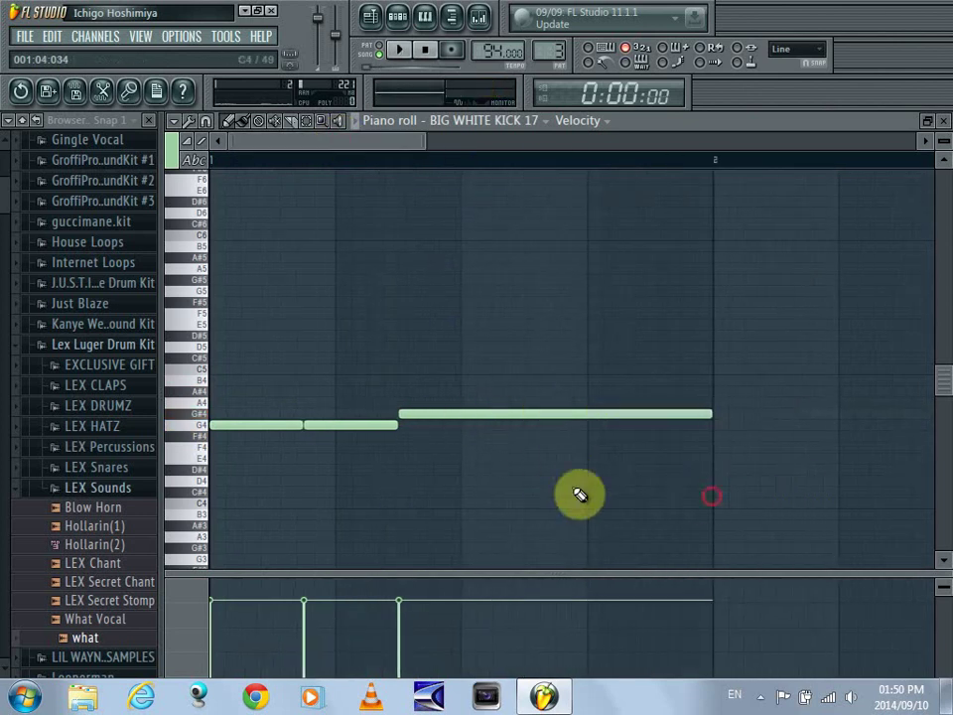
Add two consecutive A#4 notes from the start of bar 2 and play the kick line back.
{"action": "left_click", "coordinate": [718, 391]}
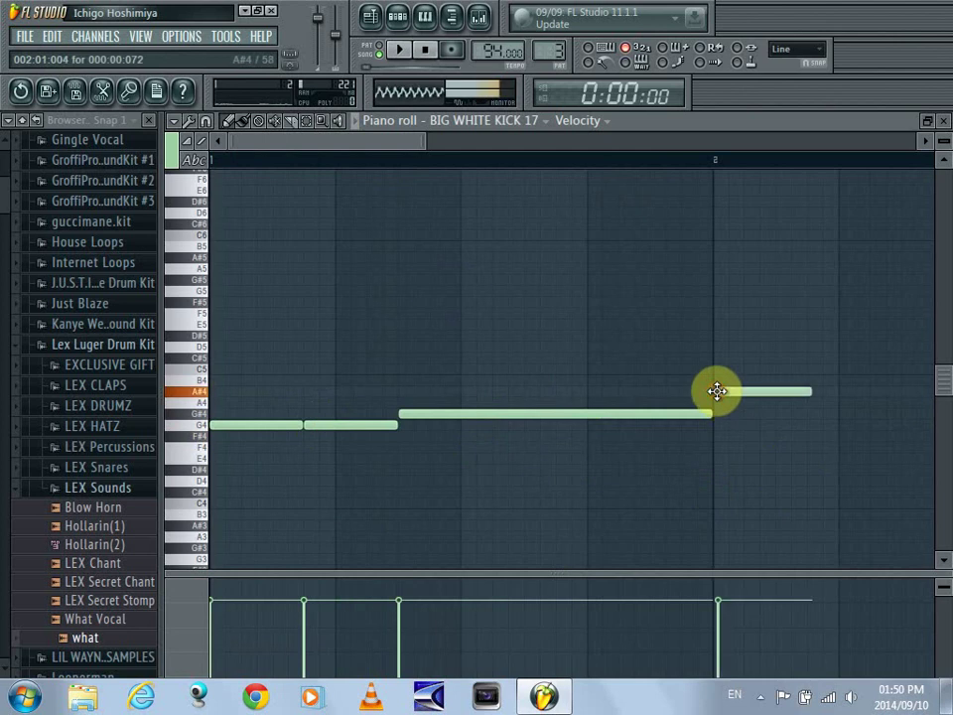
{"action": "left_click", "coordinate": [809, 393]}
{"action": "key", "text": "space"}
{"action": "left_click_drag", "start_coordinate": [393, 143], "coordinate": [596, 171]}
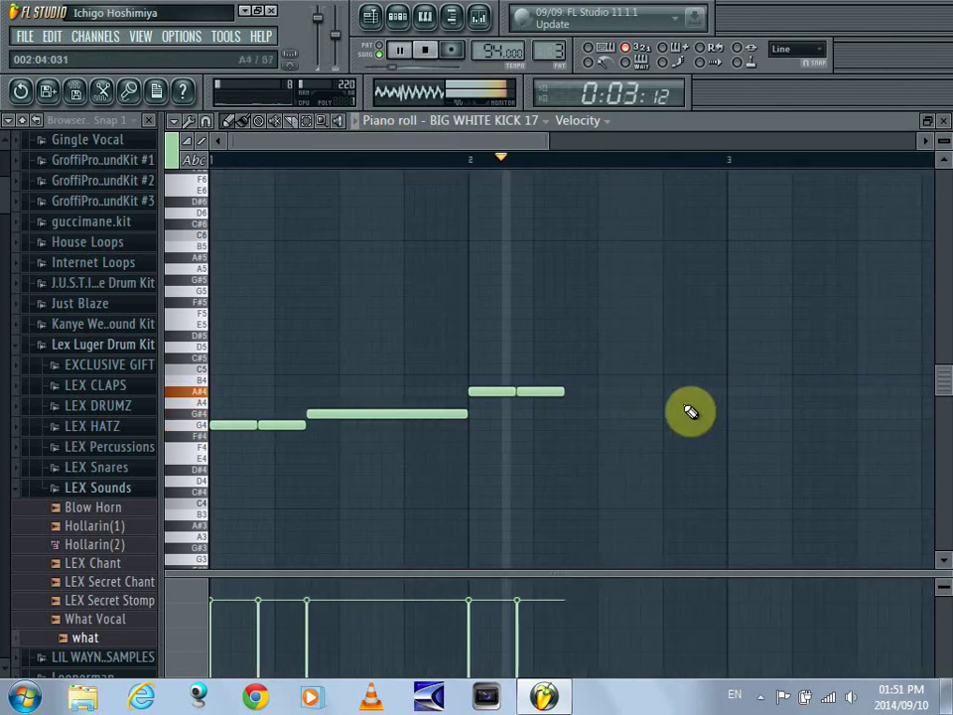
{"action": "key", "text": "space"}
Add a C5 note after the A#4 pair, stretch it to just before bar 3, and listen to the result.
{"action": "left_click", "coordinate": [561, 369]}
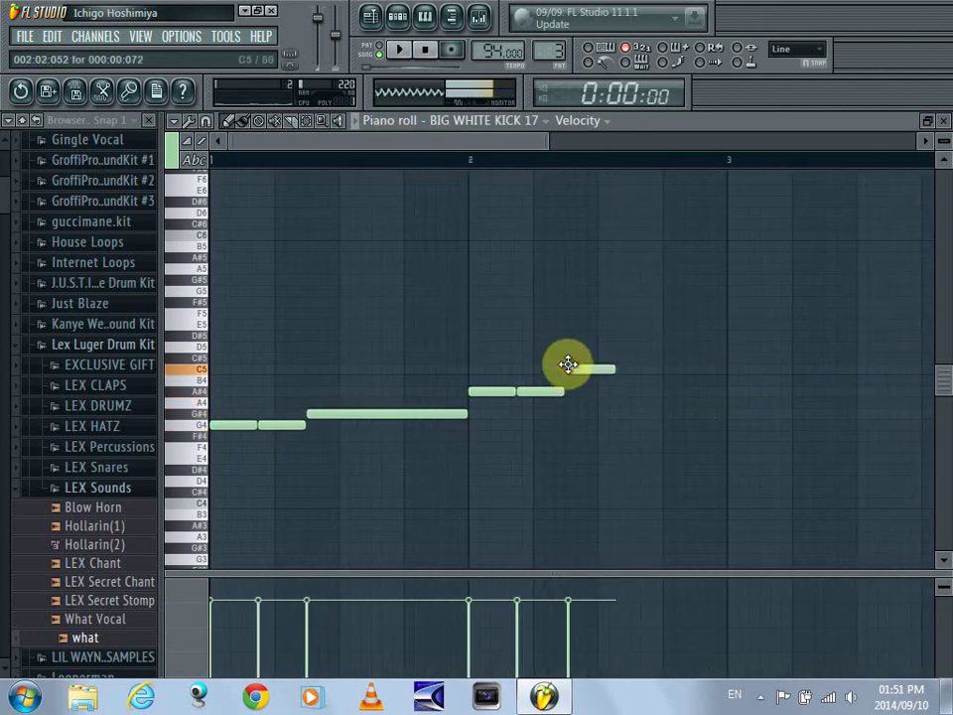
{"action": "left_click_drag", "start_coordinate": [600, 369], "coordinate": [727, 396]}
{"action": "key", "text": "space"}
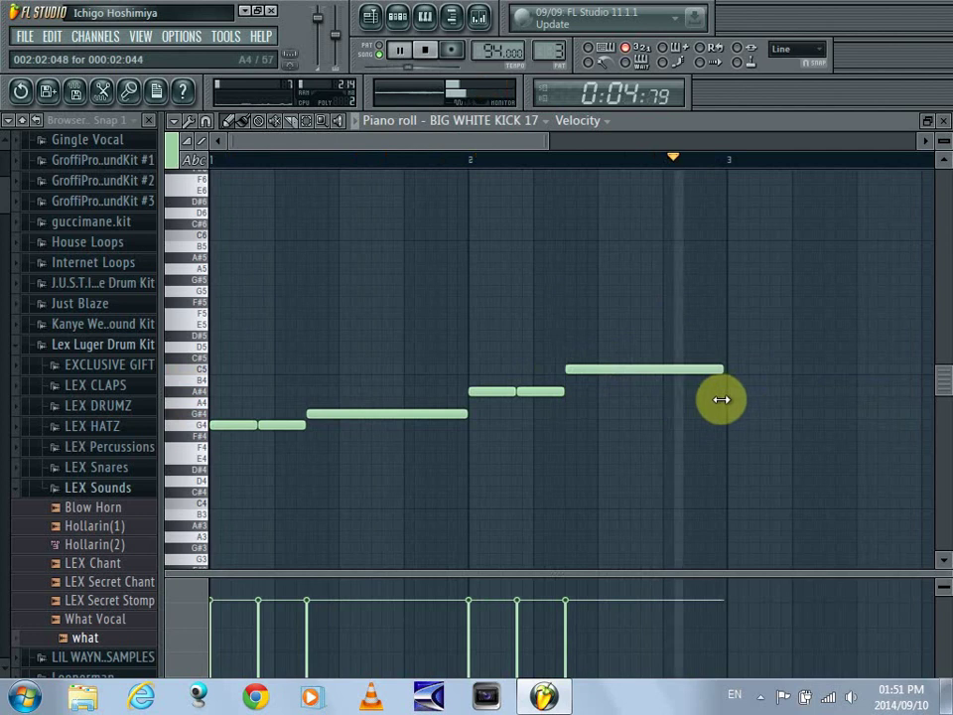
{"action": "key", "text": "space"}
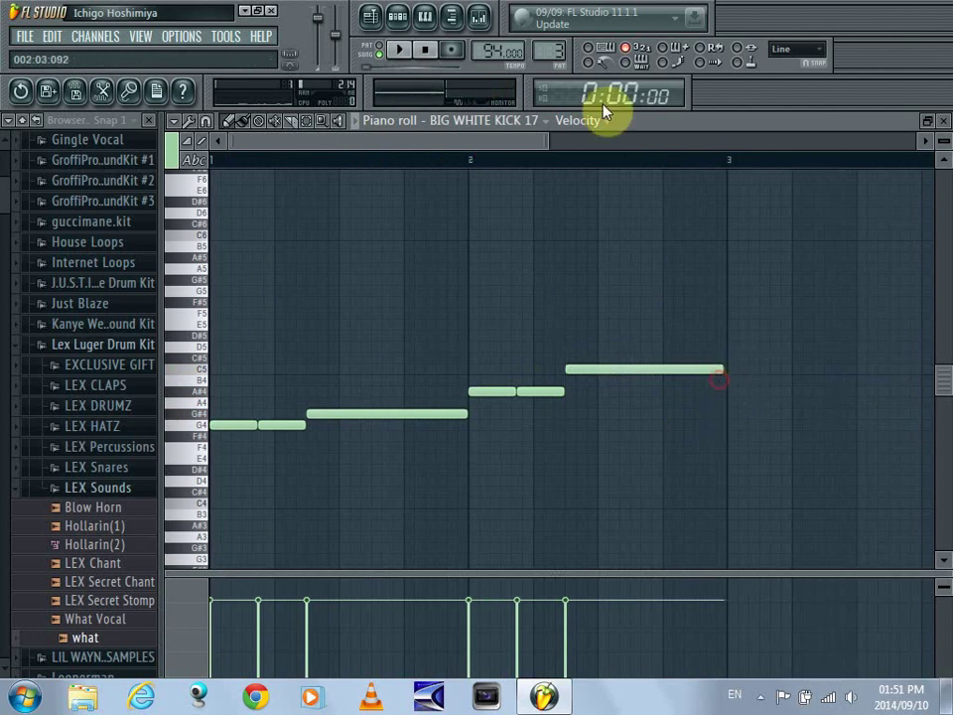
Fine-tune the end of the C5 note just before bar 3 during playback, and close the piano roll.
{"action": "key", "text": "space"}
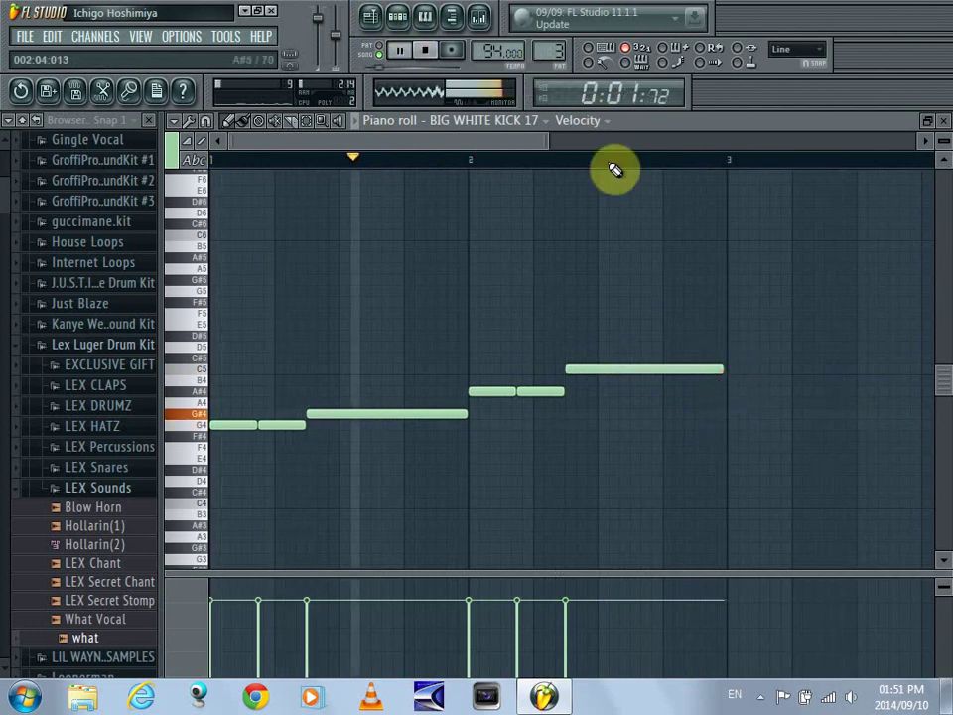
{"action": "left_click_drag", "start_coordinate": [229, 143], "coordinate": [373, 179]}
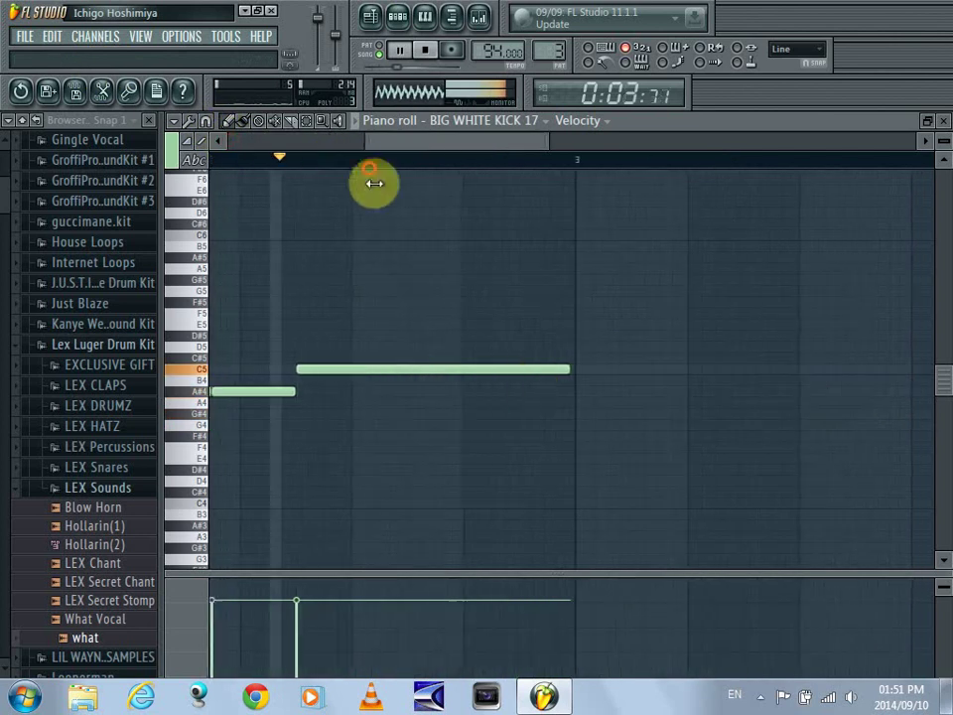
{"action": "left_click_drag", "start_coordinate": [571, 378], "coordinate": [563, 382]}
{"action": "left_click", "coordinate": [944, 121]}
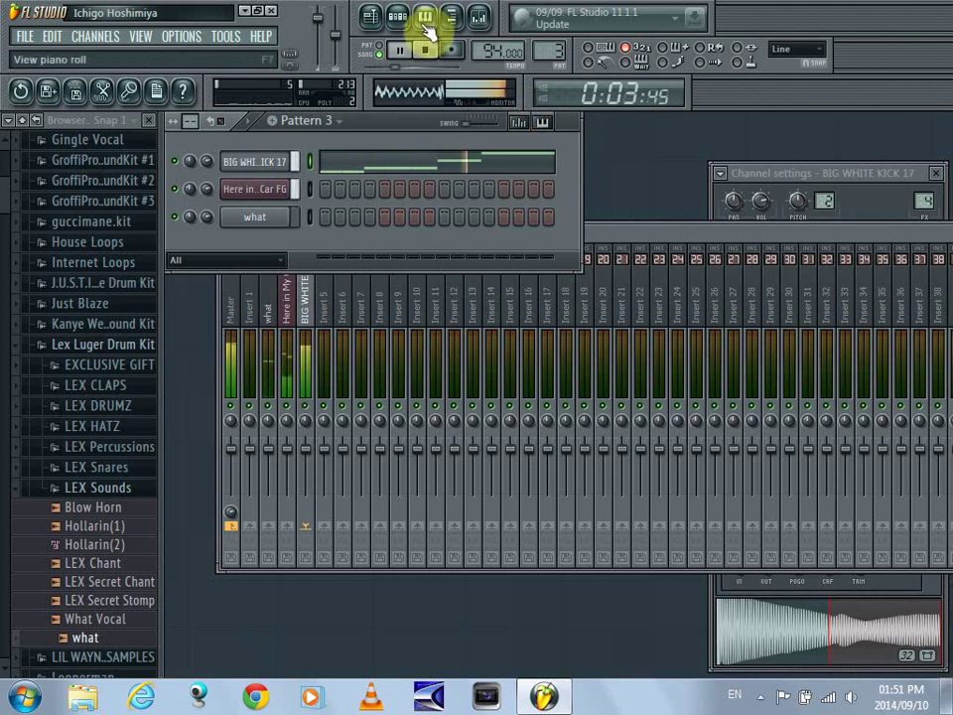
Open the playlist, review the Pattern 3 clip's kick notes in the piano roll, and bring up the BIG WHITE KICK 17 channel settings.
{"action": "left_click", "coordinate": [369, 17]}
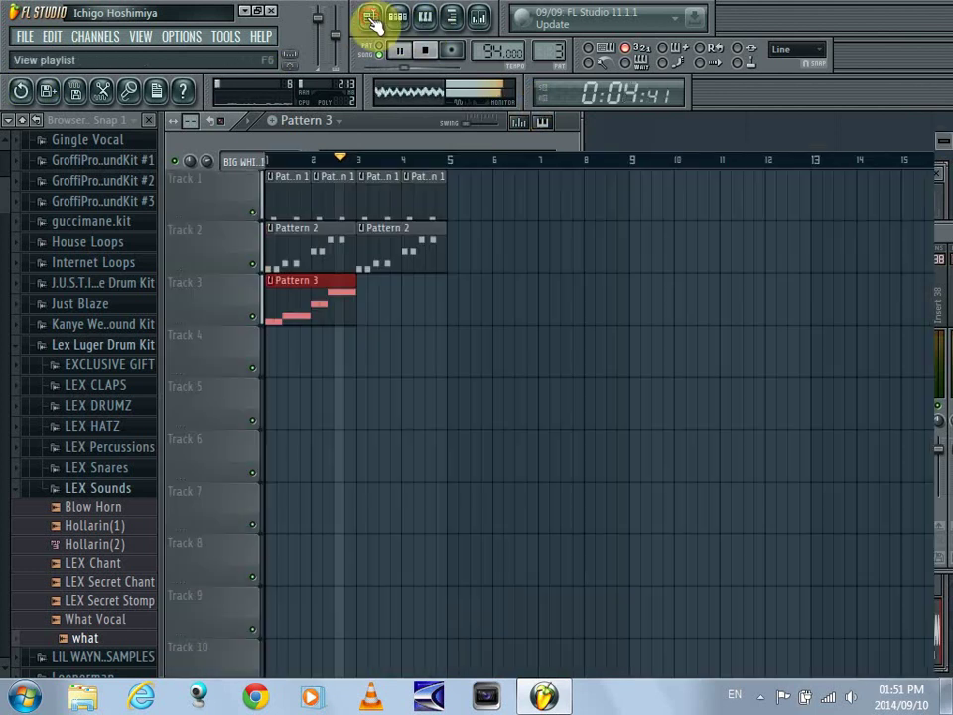
{"action": "double_click", "coordinate": [277, 294]}
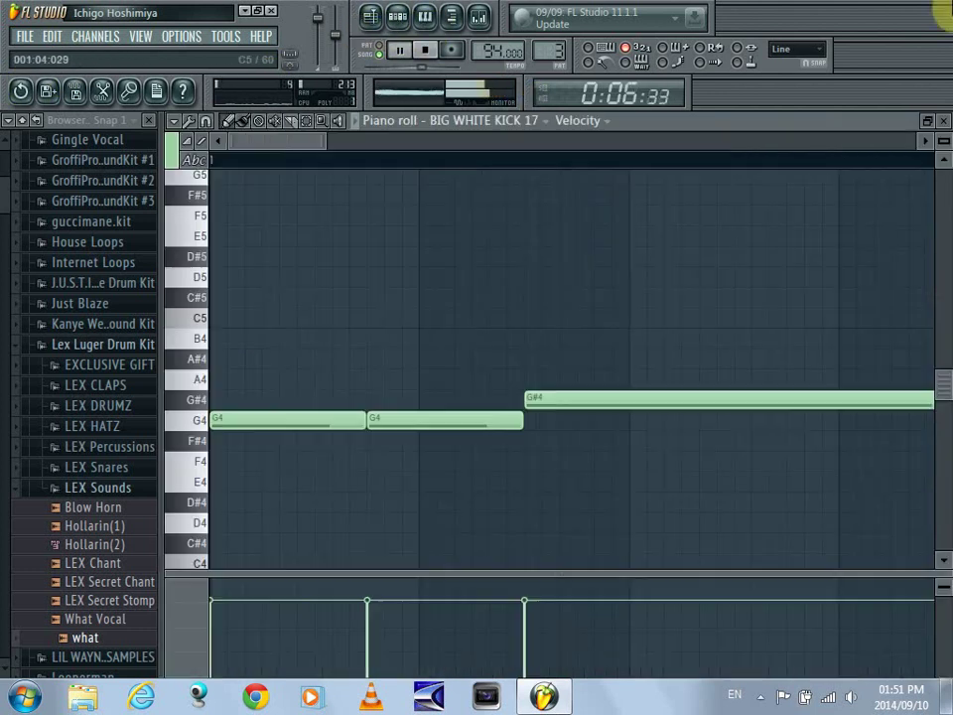
{"action": "left_click", "coordinate": [943, 122]}
{"action": "left_click", "coordinate": [253, 163]}
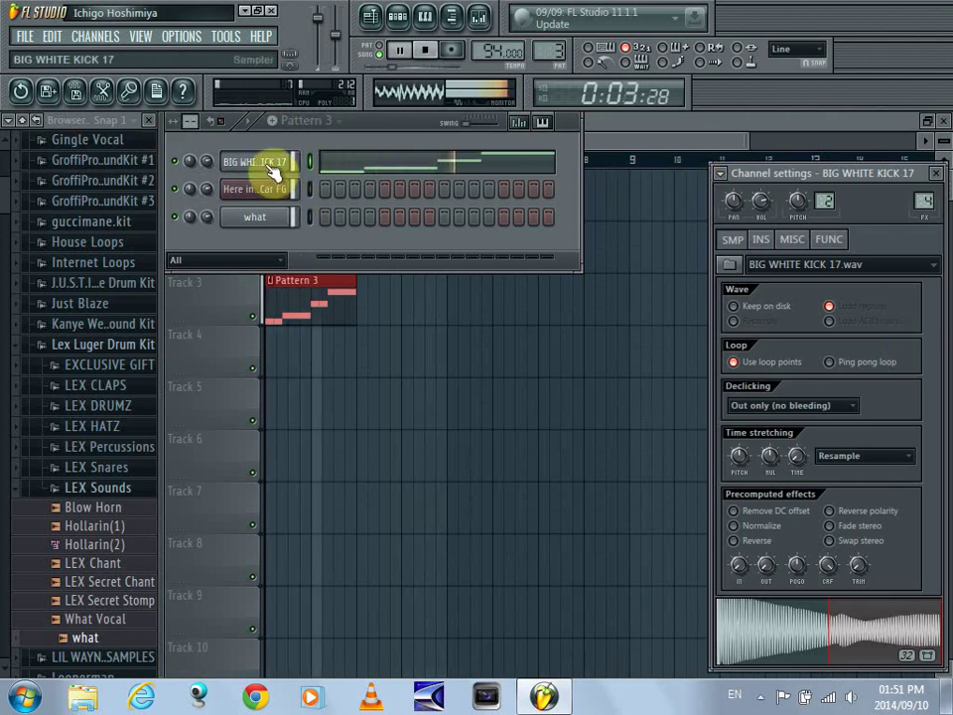
Stop playback and add a second Pattern 3 clip at bar 3 on Track 3 of the playlist.
{"action": "left_click_drag", "start_coordinate": [559, 56], "coordinate": [559, 47]}
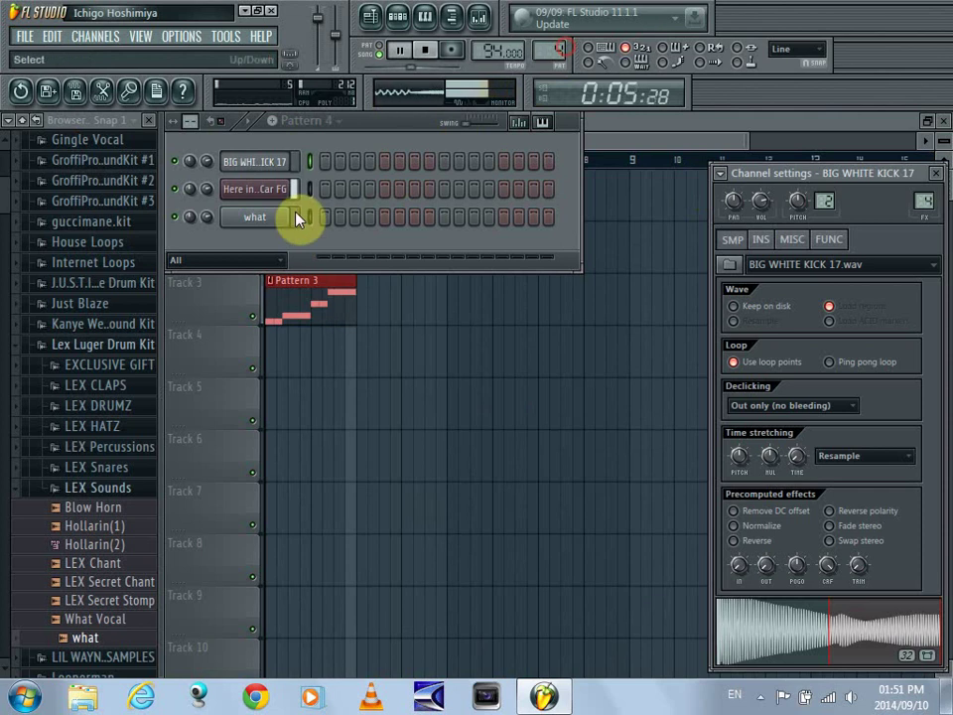
{"action": "key", "text": "space"}
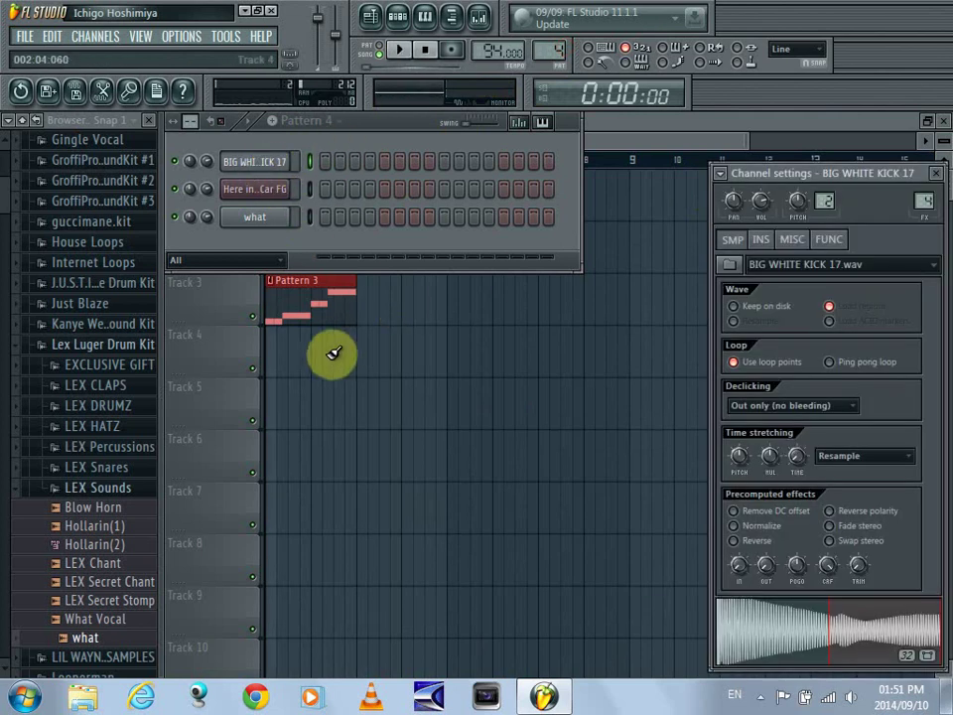
{"action": "left_click_drag", "start_coordinate": [347, 318], "coordinate": [321, 298]}
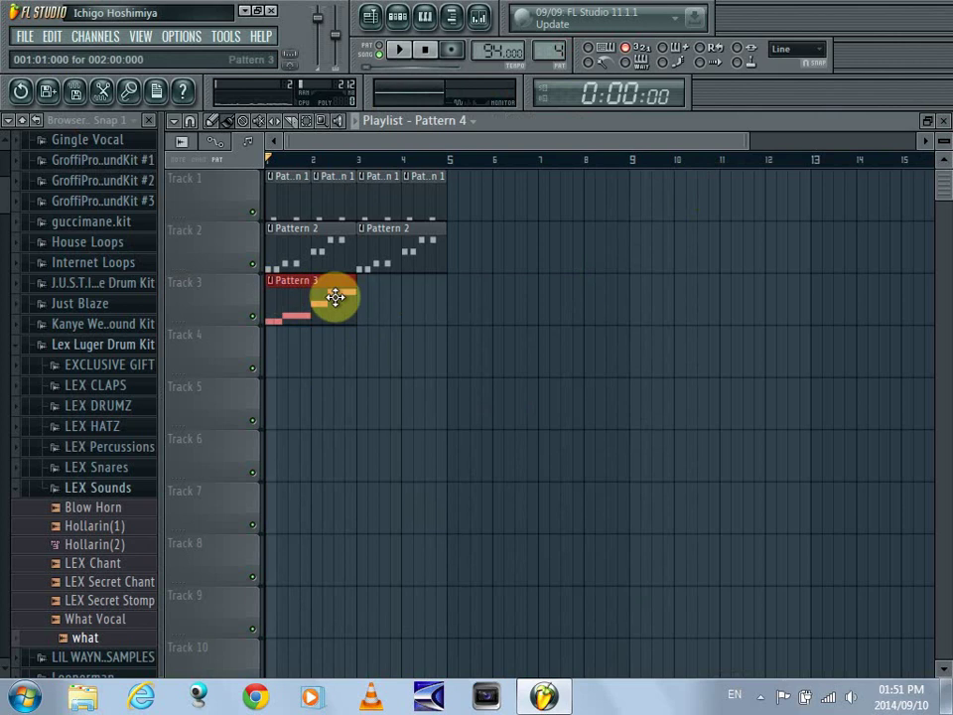
{"action": "left_click", "coordinate": [423, 121]}
{"action": "left_click", "coordinate": [444, 192]}
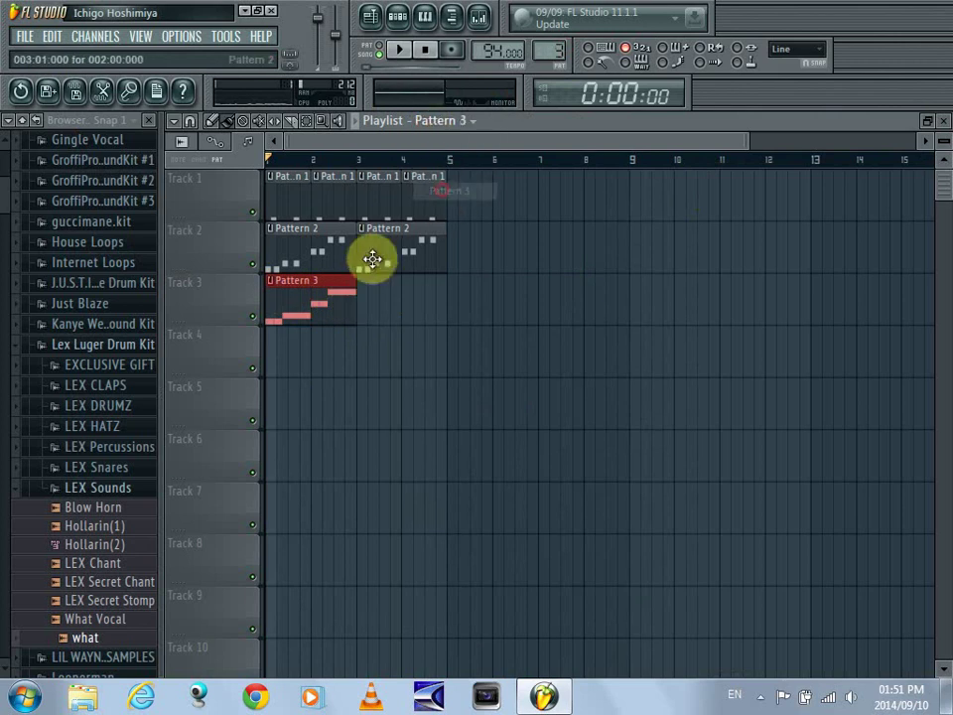
{"action": "left_click", "coordinate": [367, 308]}
Switch to Pattern 4 and fill bars 1 to 4 of Track 4 with its clips while the song plays.
{"action": "left_click", "coordinate": [458, 120]}
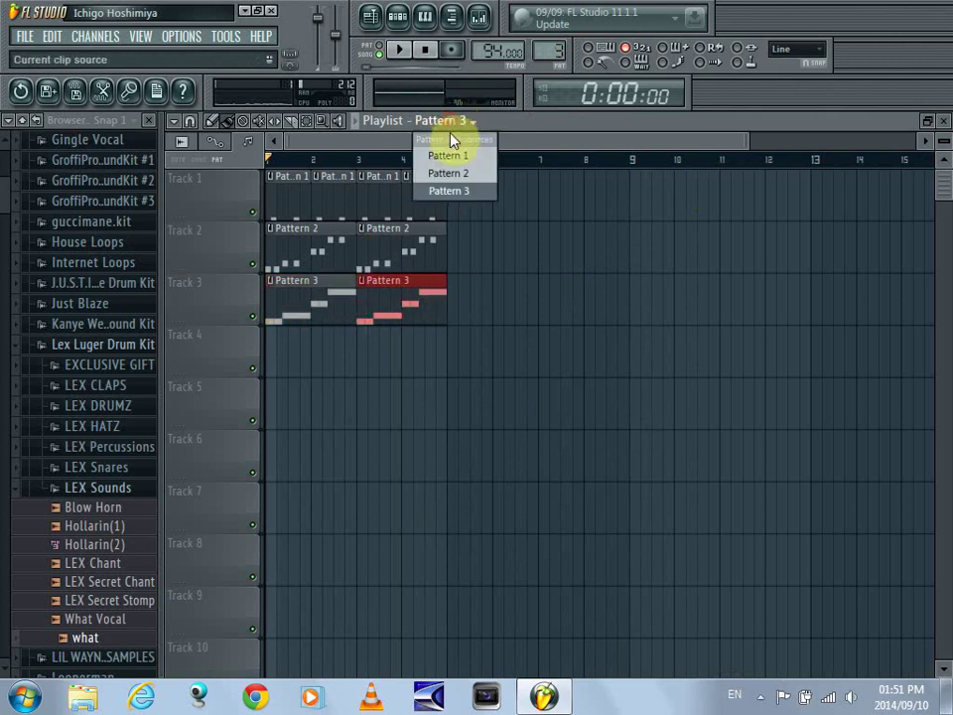
{"action": "left_click", "coordinate": [527, 124]}
{"action": "left_click_drag", "start_coordinate": [562, 51], "coordinate": [563, 49]}
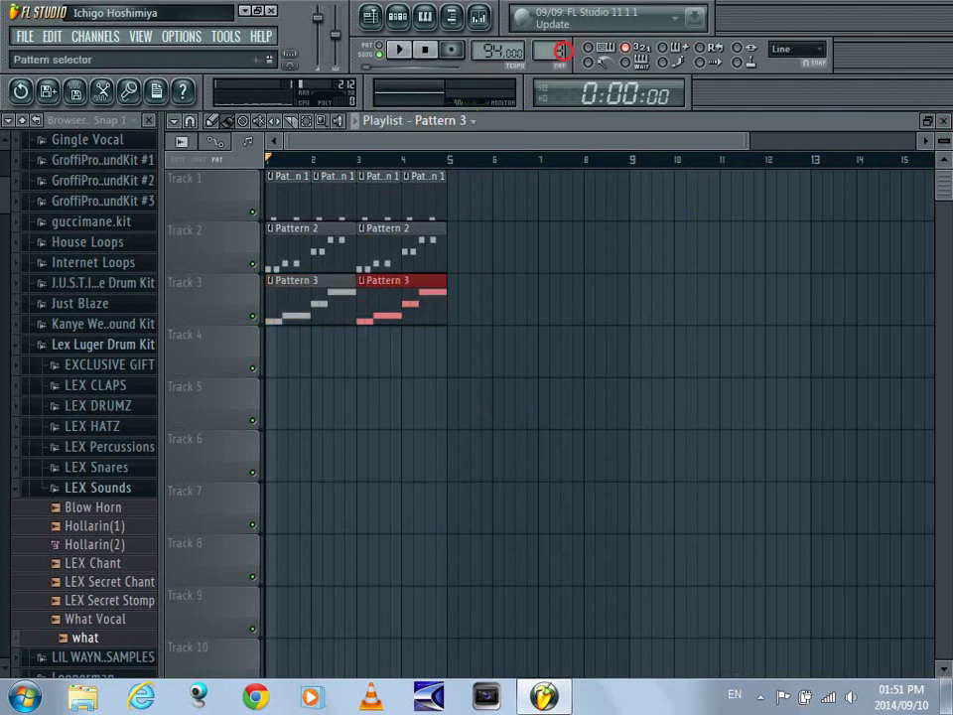
{"action": "left_click", "coordinate": [274, 358]}
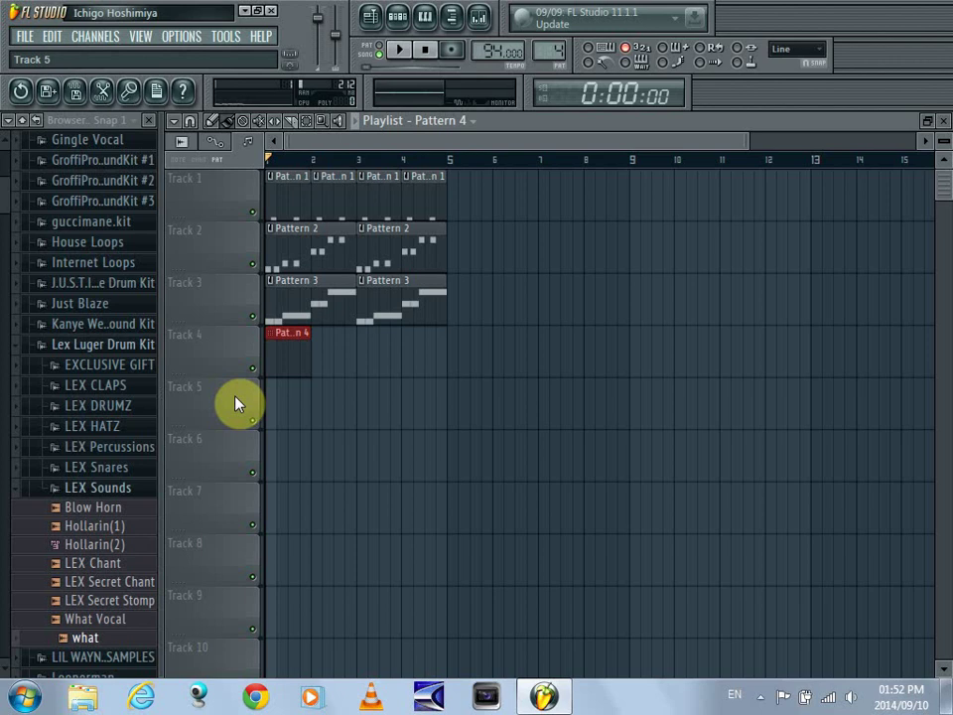
{"action": "key", "text": "space"}
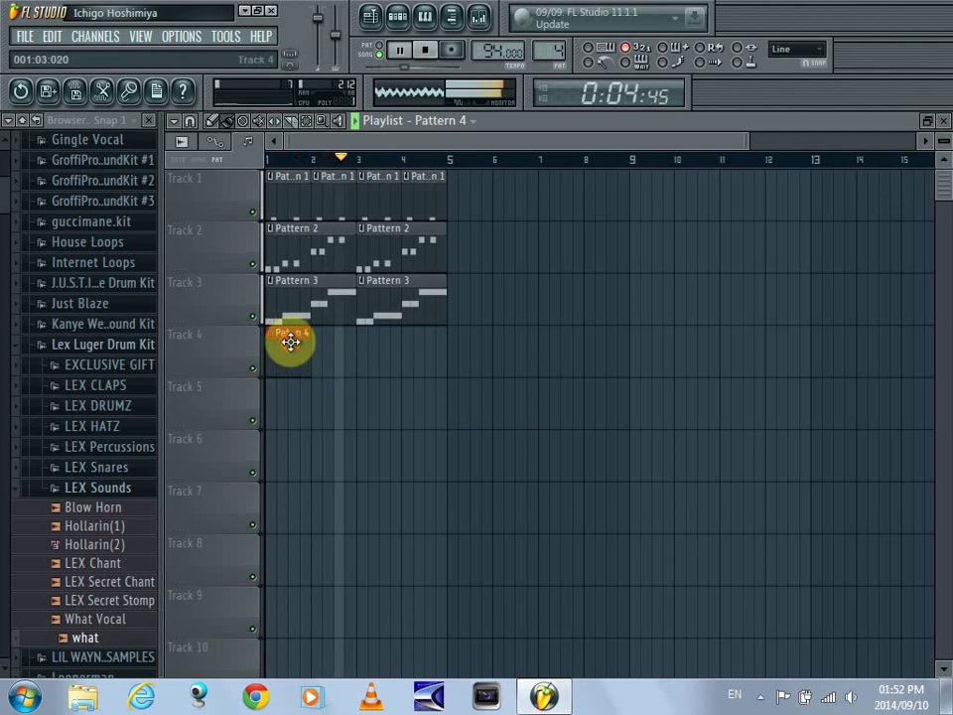
{"action": "left_click_drag", "start_coordinate": [289, 336], "coordinate": [262, 358]}
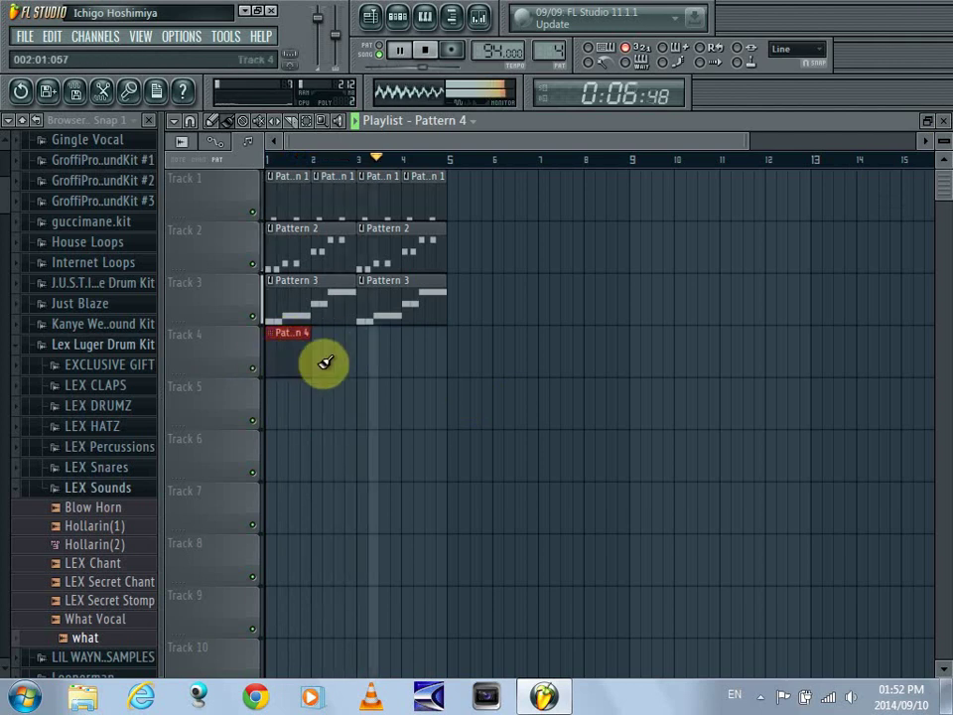
{"action": "left_click_drag", "start_coordinate": [320, 355], "coordinate": [411, 355]}
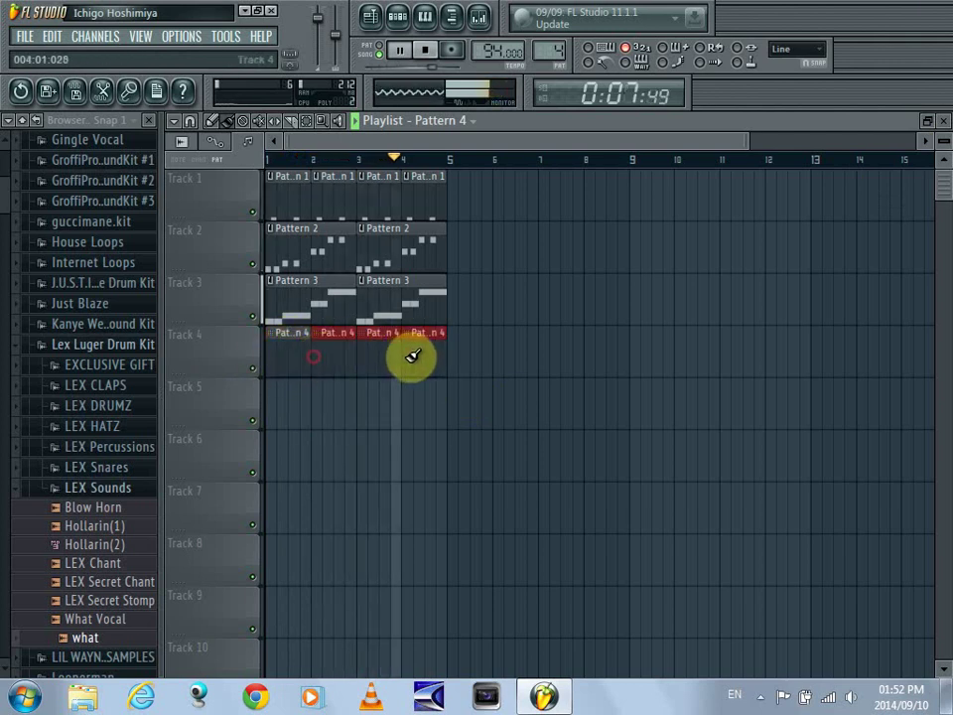
Close the playlist and browse the sample packs to the Dance folder of the Legacy drums.
{"action": "left_click", "coordinate": [944, 122]}
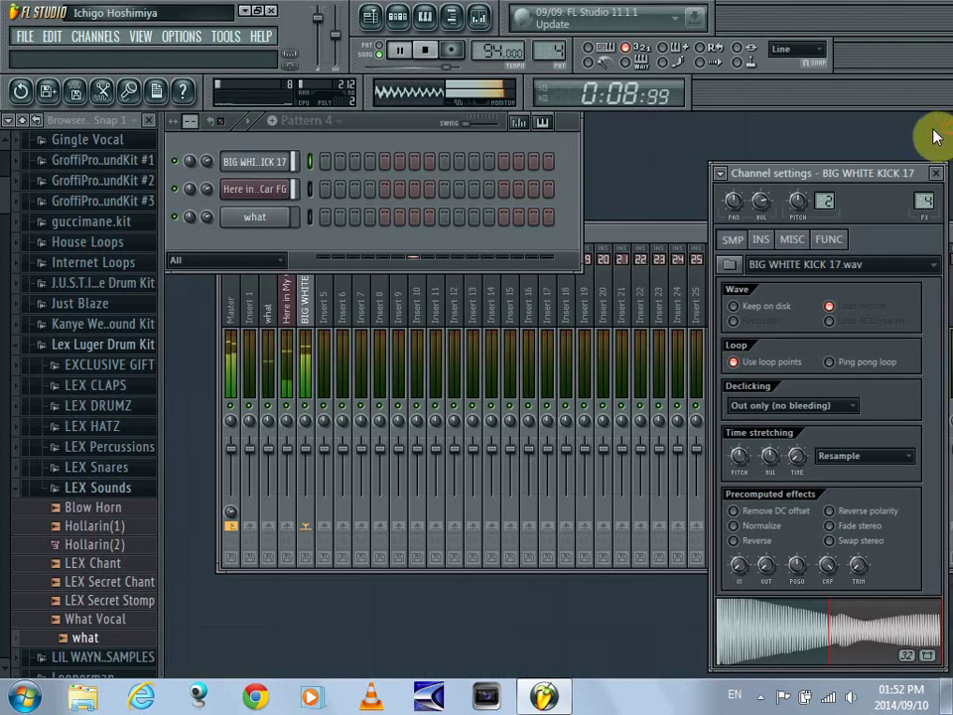
{"action": "left_click", "coordinate": [11, 120]}
{"action": "left_click", "coordinate": [55, 493]}
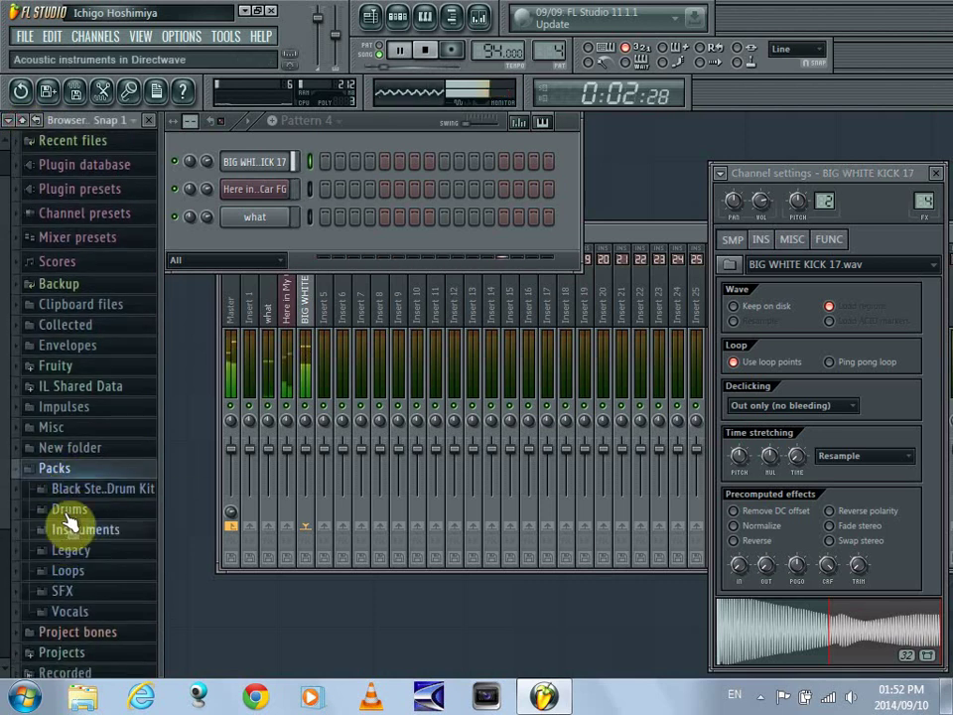
{"action": "left_click", "coordinate": [69, 512]}
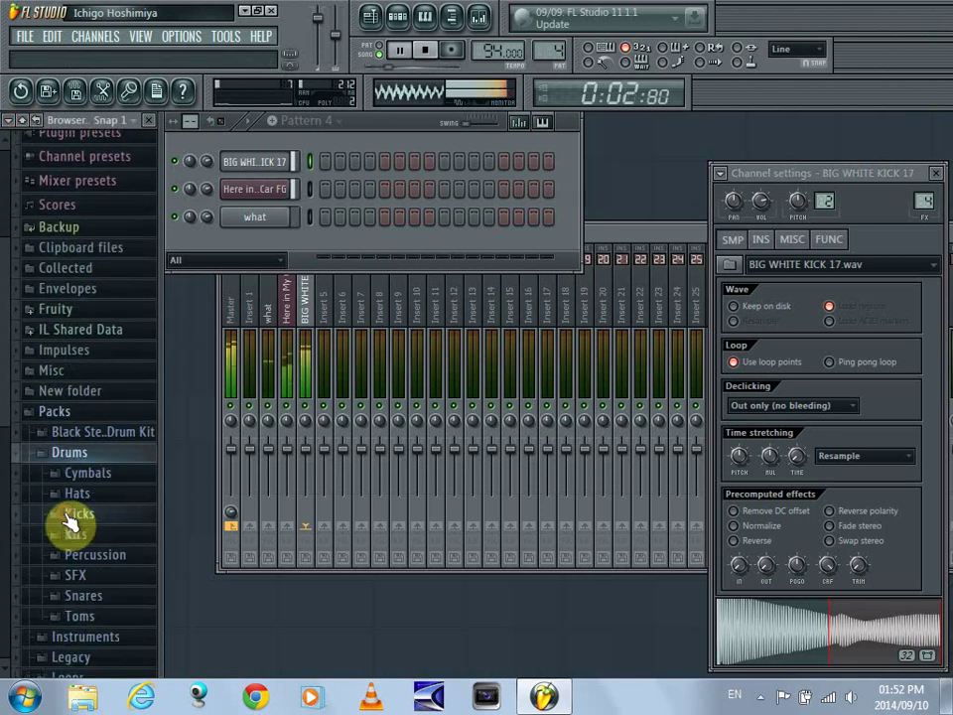
{"action": "left_click", "coordinate": [82, 452]}
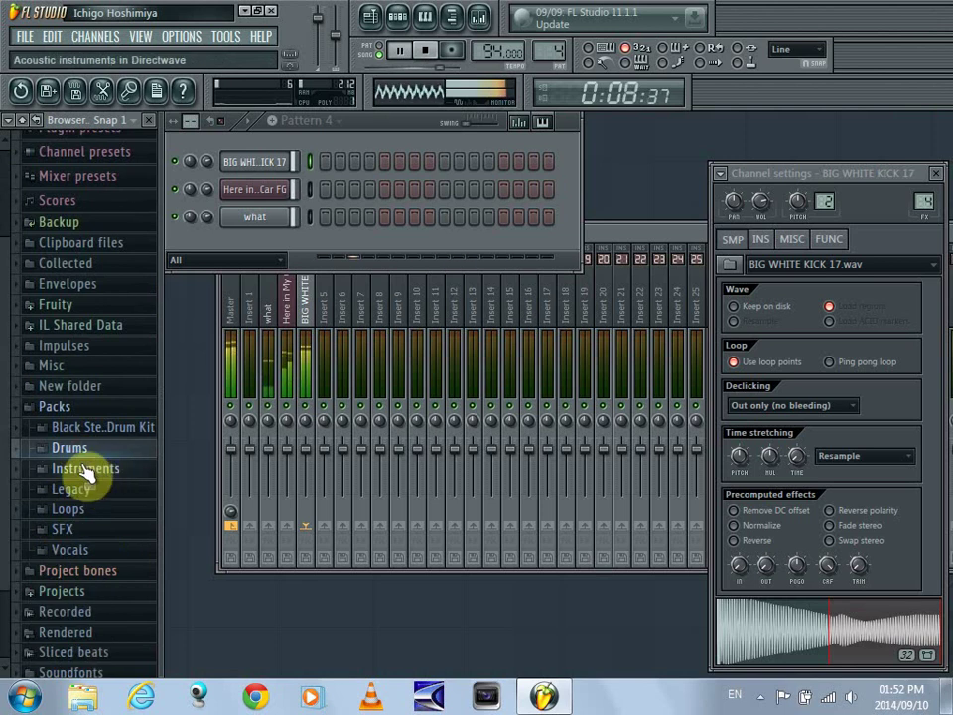
{"action": "left_click", "coordinate": [84, 489]}
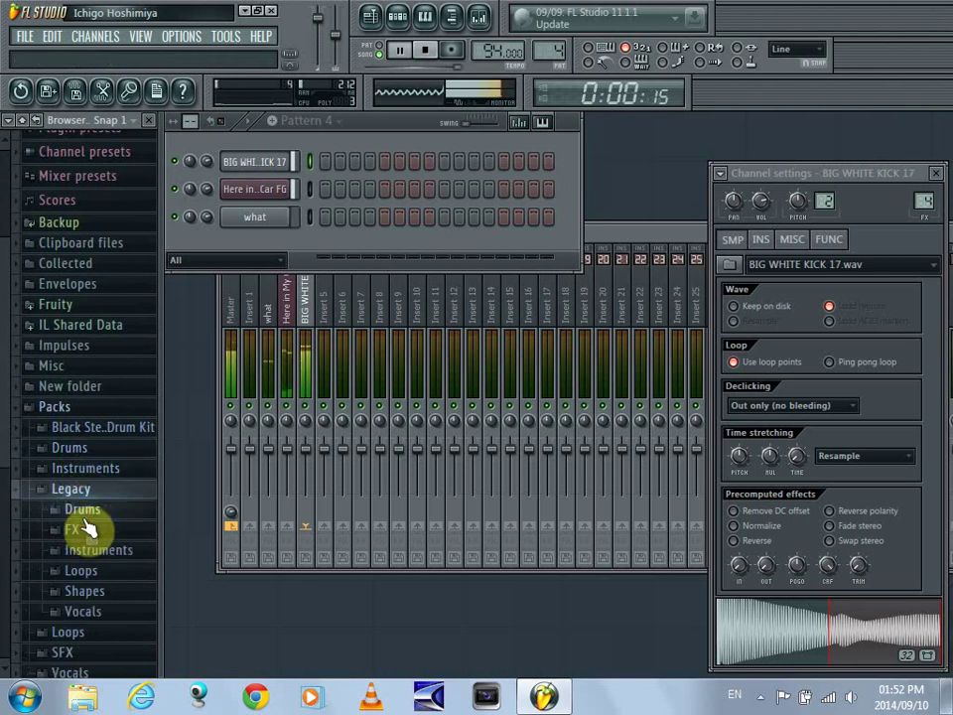
{"action": "left_click", "coordinate": [81, 509]}
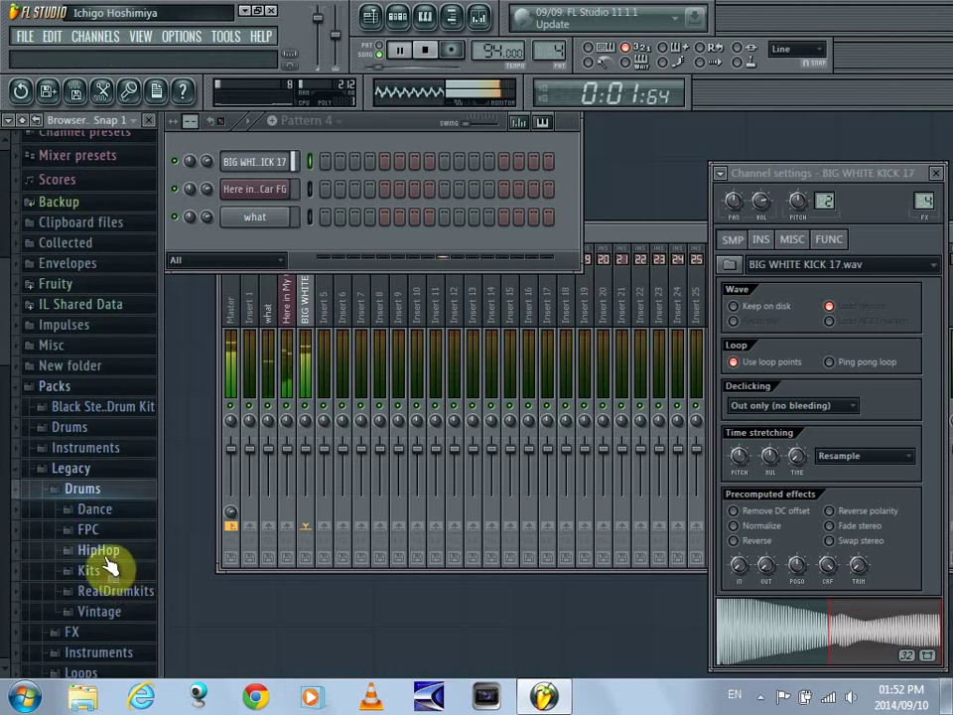
{"action": "left_click", "coordinate": [99, 510]}
Audition the Dance claps, add DNC_Clap_5 as a new channel, and open its piano roll.
{"action": "left_click", "coordinate": [129, 343]}
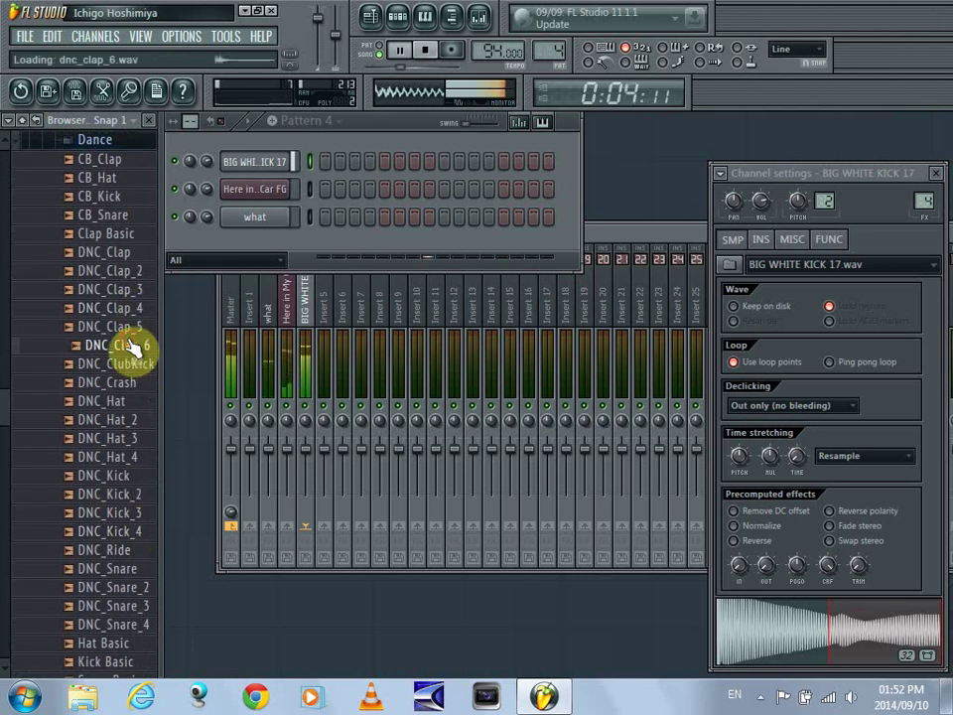
{"action": "left_click", "coordinate": [131, 330]}
{"action": "left_click_drag", "start_coordinate": [135, 339], "coordinate": [256, 244]}
{"action": "right_click", "coordinate": [310, 244]}
{"action": "left_click", "coordinate": [315, 244]}
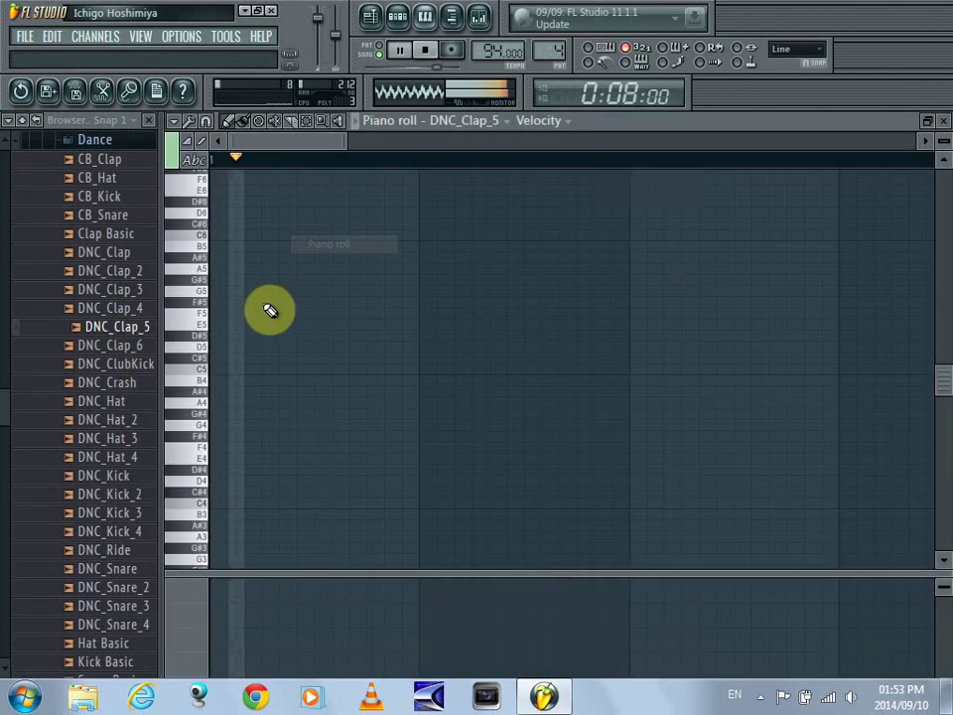
Stop playback, place a C5 clap note on beat 2 of bar 1, and shorten it to about half a beat.
{"action": "key", "text": "space"}
{"action": "left_click", "coordinate": [421, 369]}
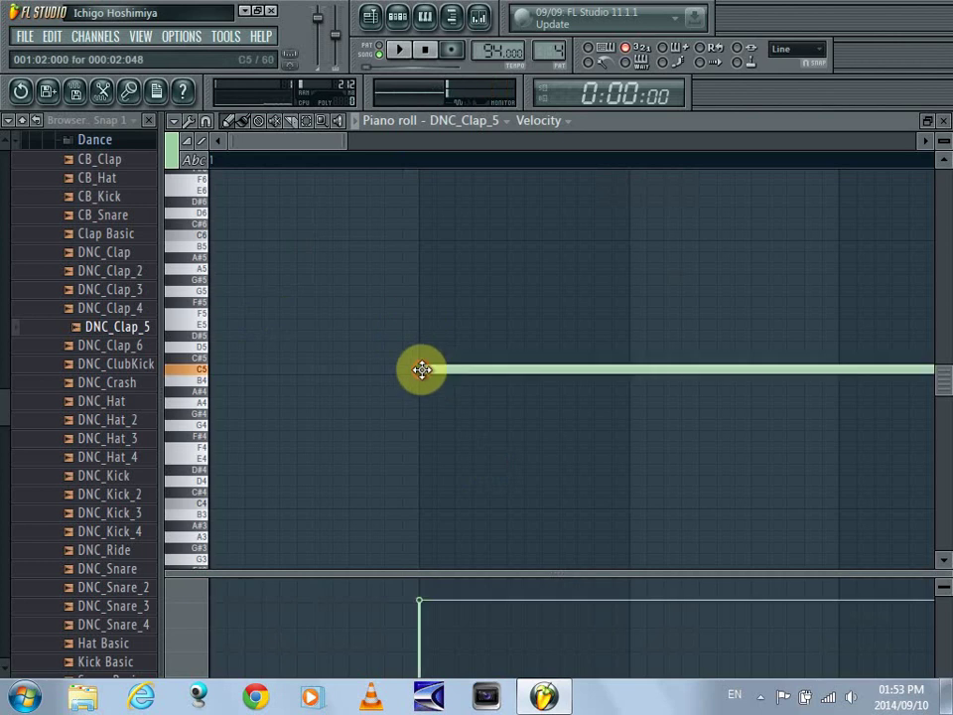
{"action": "key", "text": "space"}
{"action": "key", "text": "space"}
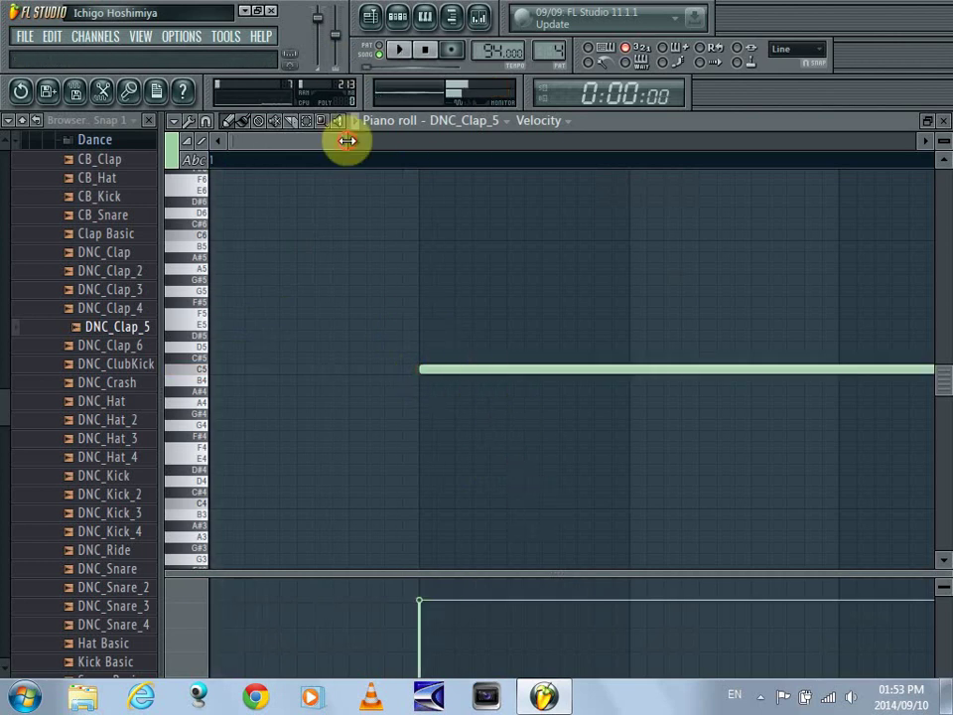
{"action": "left_click_drag", "start_coordinate": [347, 140], "coordinate": [574, 333]}
{"action": "left_click_drag", "start_coordinate": [488, 368], "coordinate": [330, 349]}
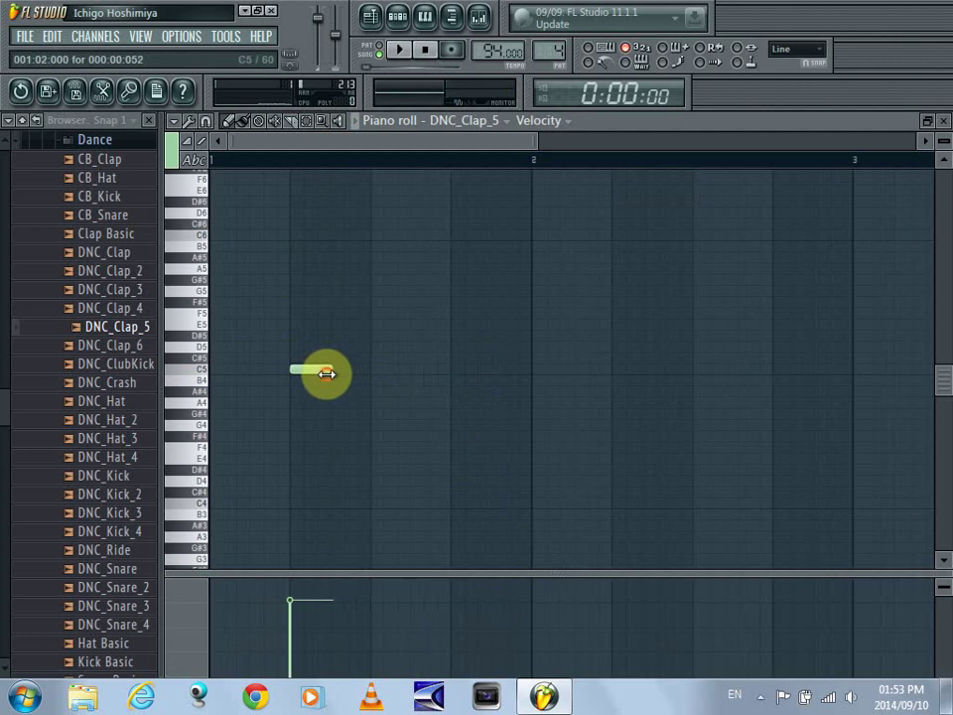
{"action": "left_click_drag", "start_coordinate": [327, 372], "coordinate": [328, 373]}
Add a second half-beat C5 clap note on beat 4 of bar 1 during playback, and close the piano roll.
{"action": "key", "text": "space"}
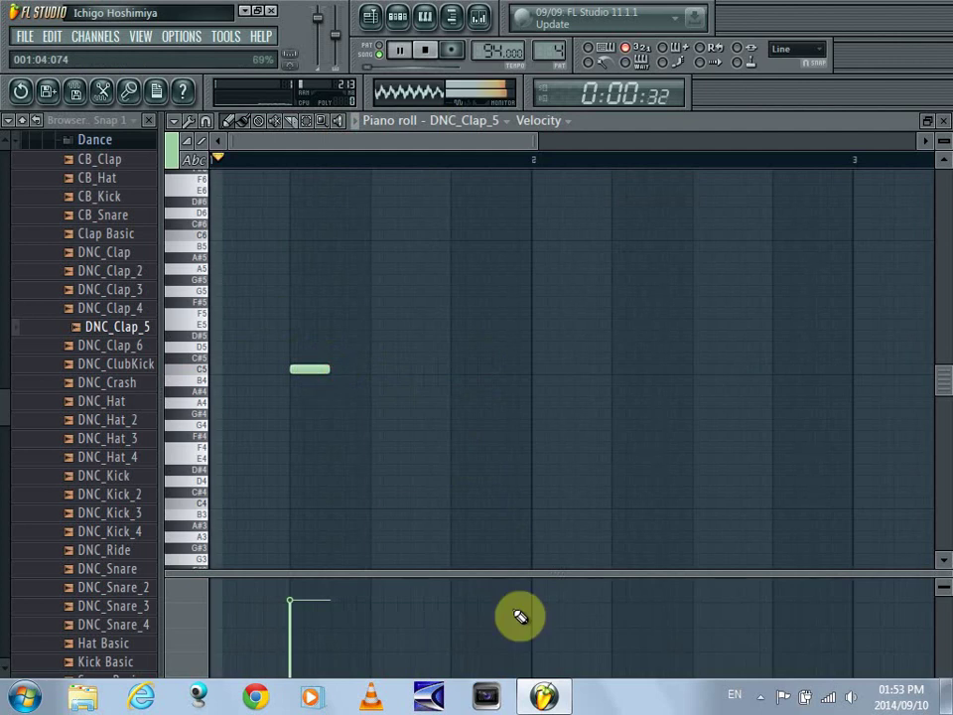
{"action": "left_click", "coordinate": [453, 373]}
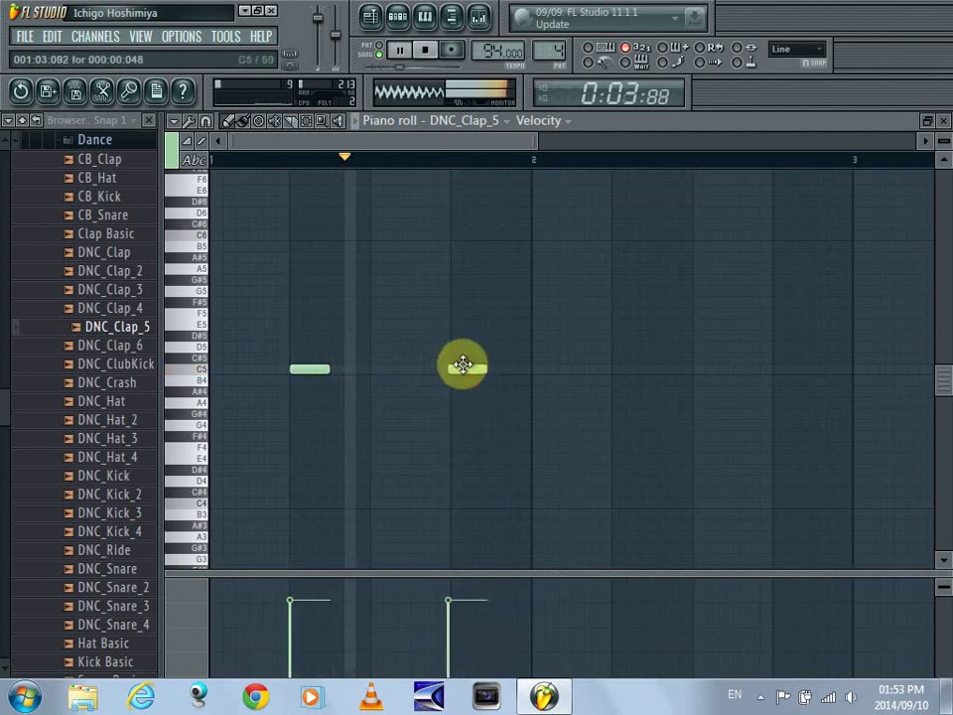
{"action": "left_click_drag", "start_coordinate": [463, 364], "coordinate": [465, 367]}
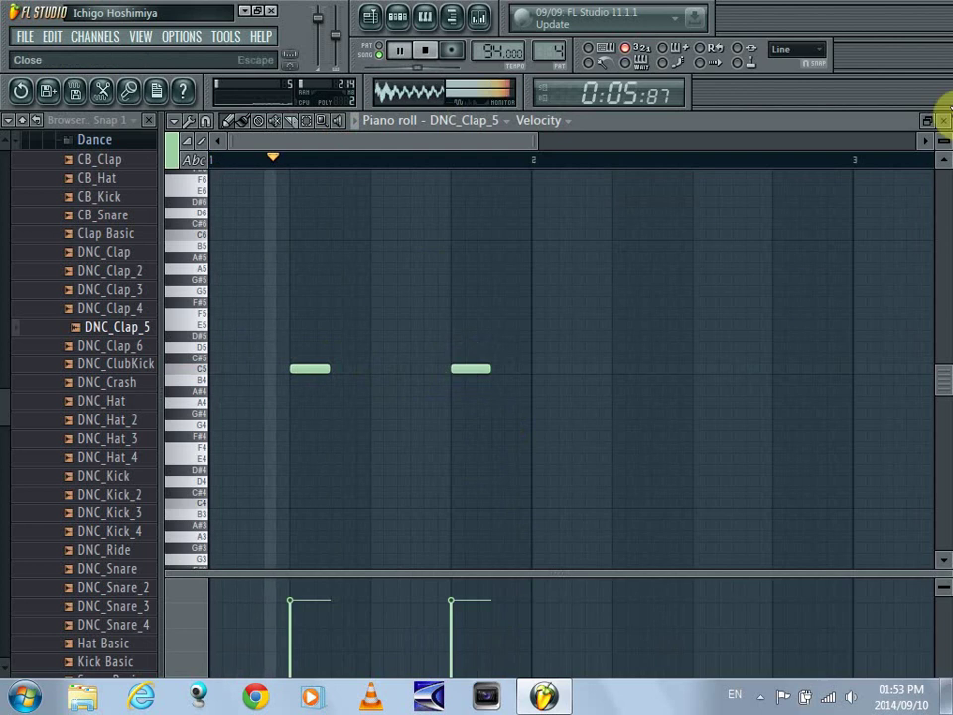
{"action": "left_click", "coordinate": [944, 120]}
{"action": "key", "text": "space"}
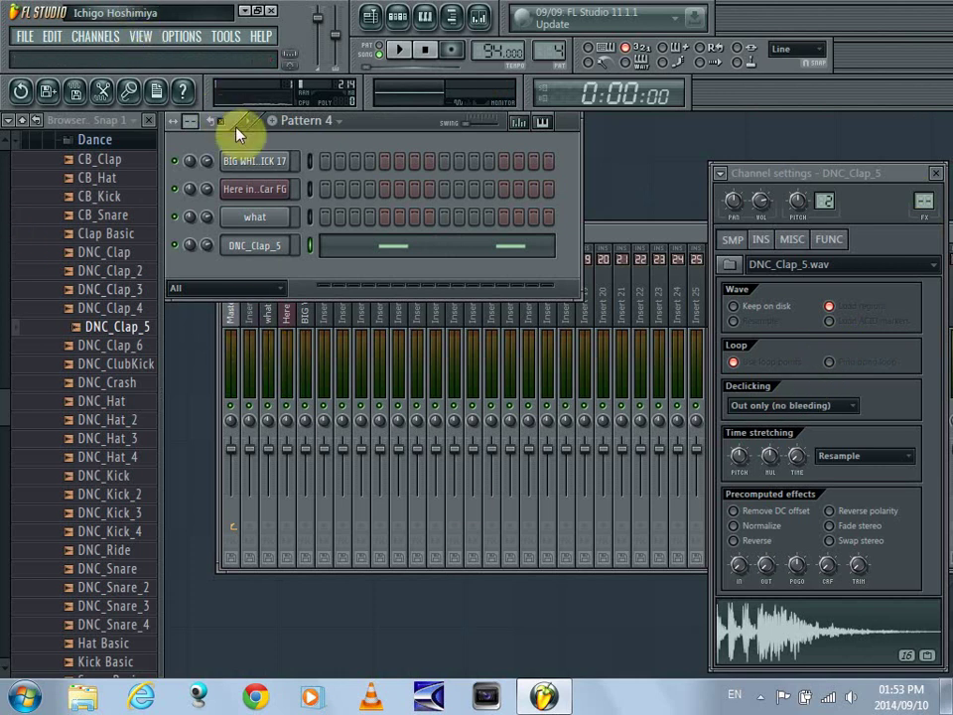
Play the song, switch to Pattern 5, and place its clip at bar 1 on Track 5 of the playlist.
{"action": "key", "text": "space"}
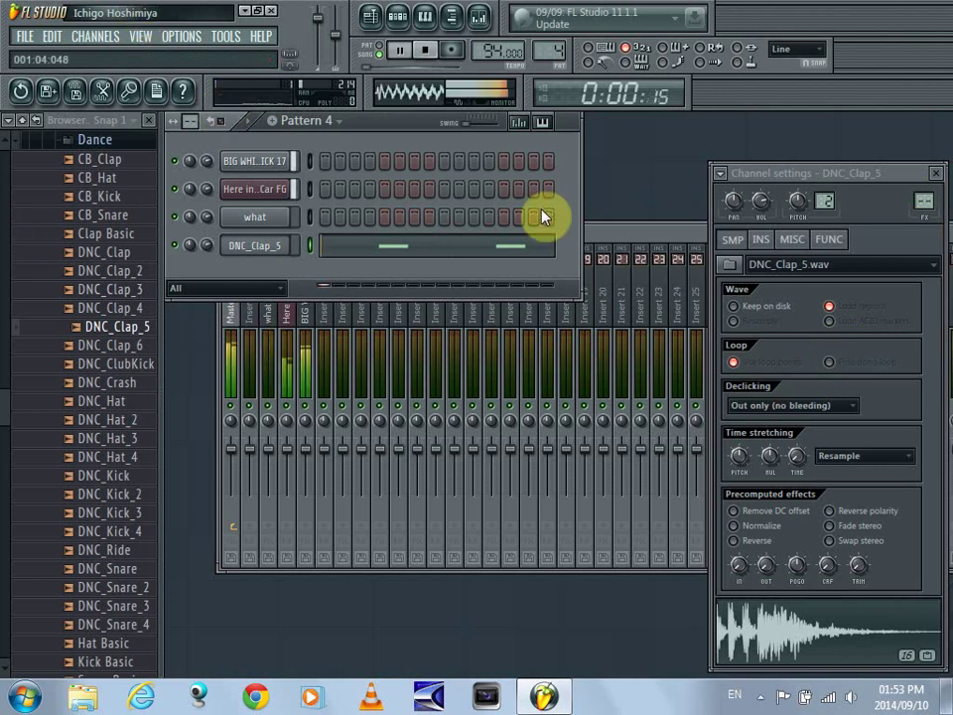
{"action": "left_click", "coordinate": [370, 25]}
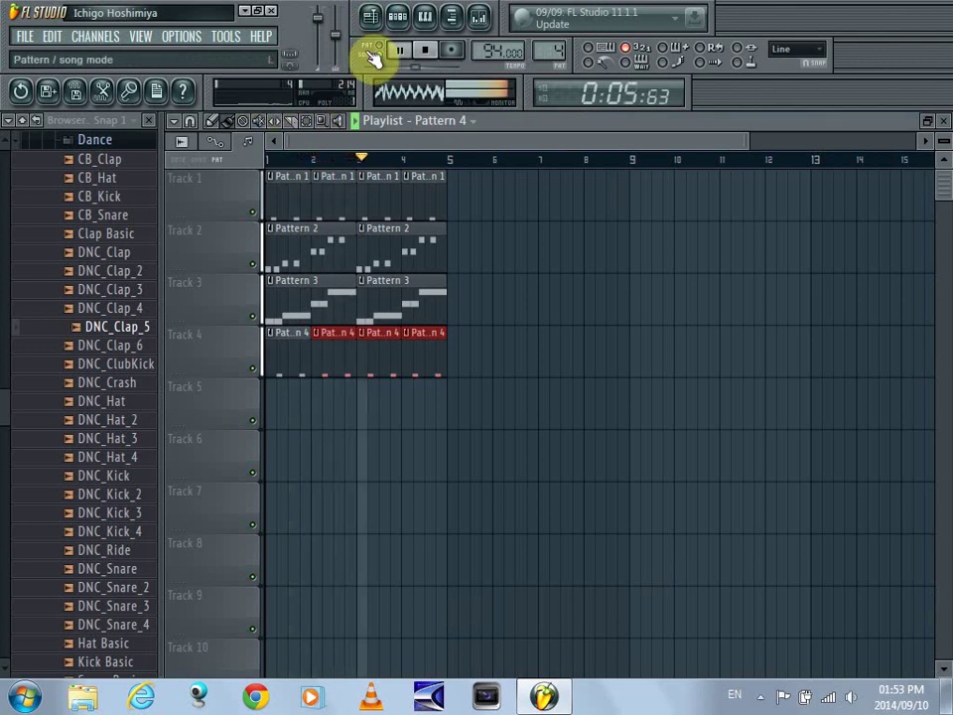
{"action": "left_click_drag", "start_coordinate": [562, 56], "coordinate": [563, 48]}
{"action": "left_click", "coordinate": [278, 405]}
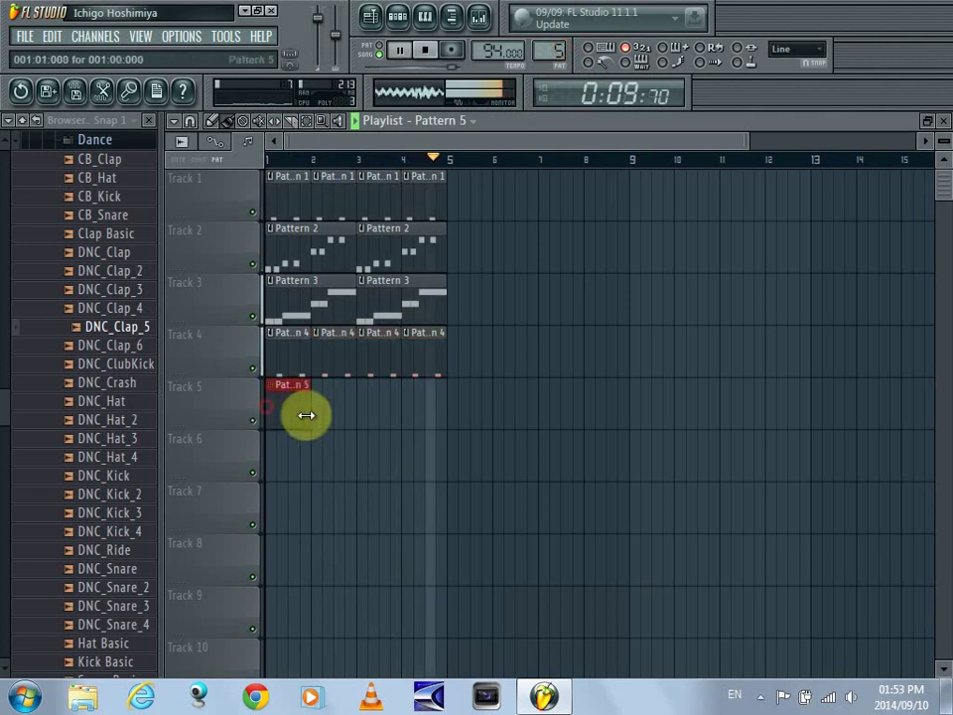
{"action": "left_click", "coordinate": [946, 121]}
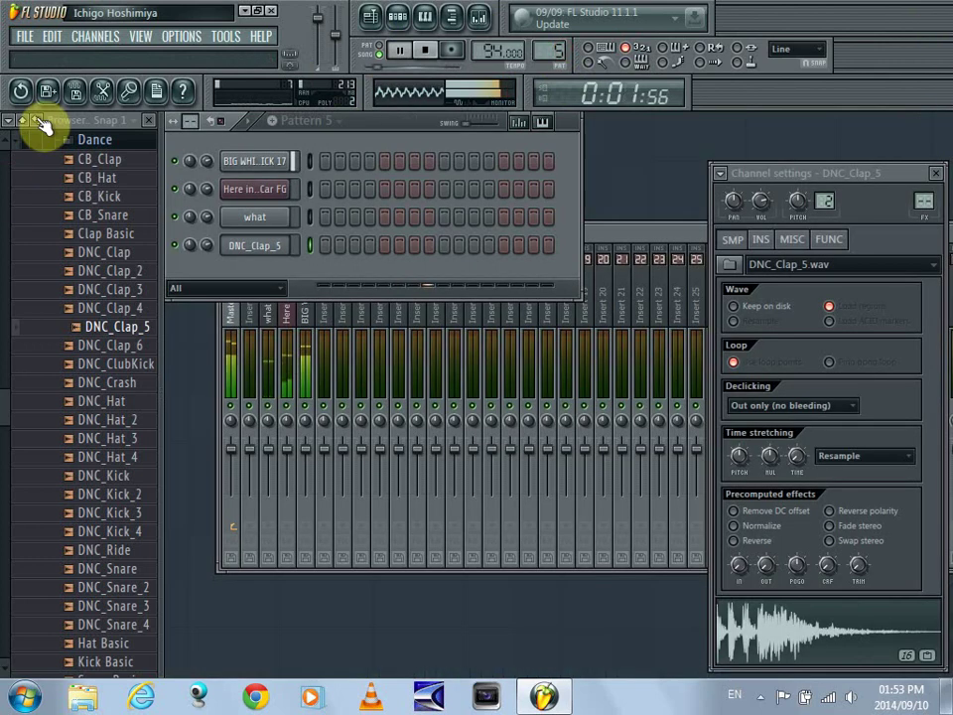
Add HIP_Hat_6 from the Legacy HipHop drums as a new channel and open its piano roll.
{"action": "left_click", "coordinate": [94, 140]}
{"action": "left_click", "coordinate": [96, 258]}
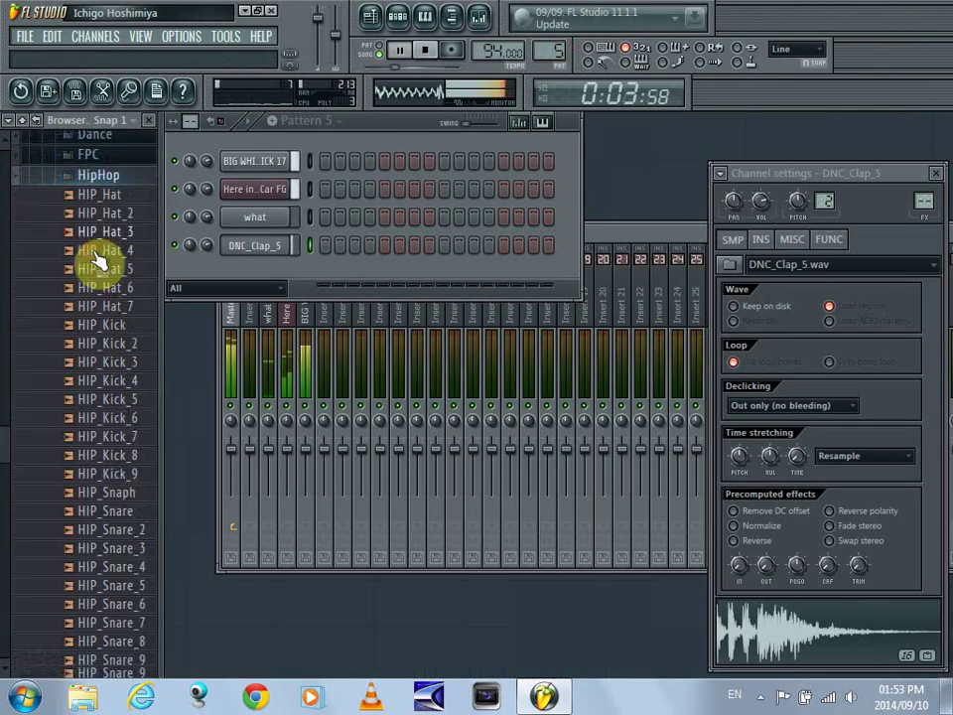
{"action": "left_click_drag", "start_coordinate": [115, 254], "coordinate": [259, 273]}
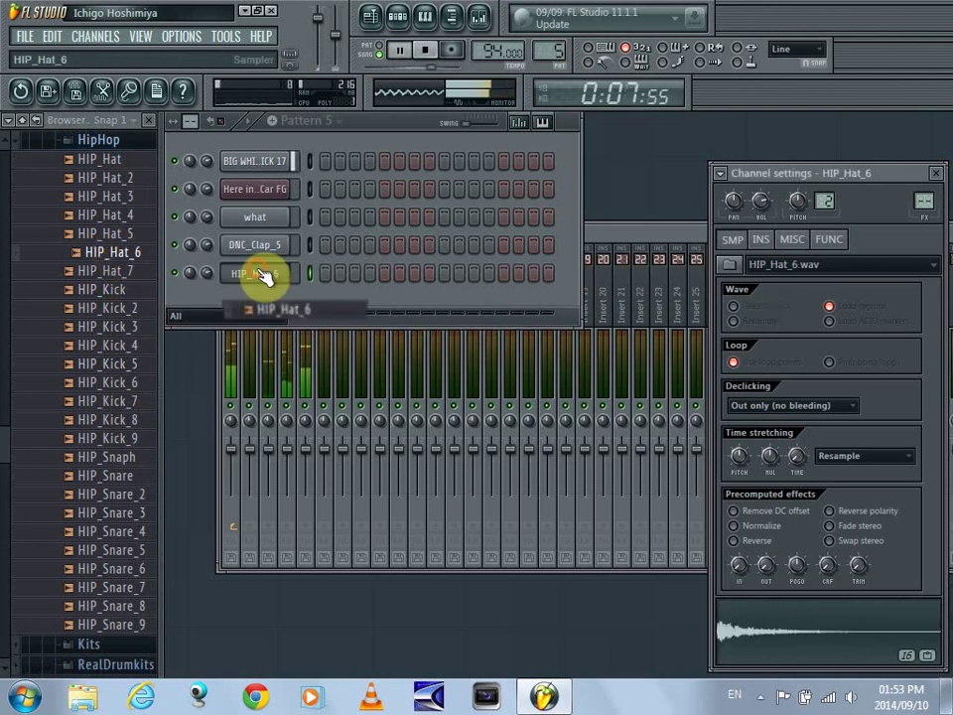
{"action": "right_click", "coordinate": [291, 269]}
{"action": "left_click", "coordinate": [318, 280]}
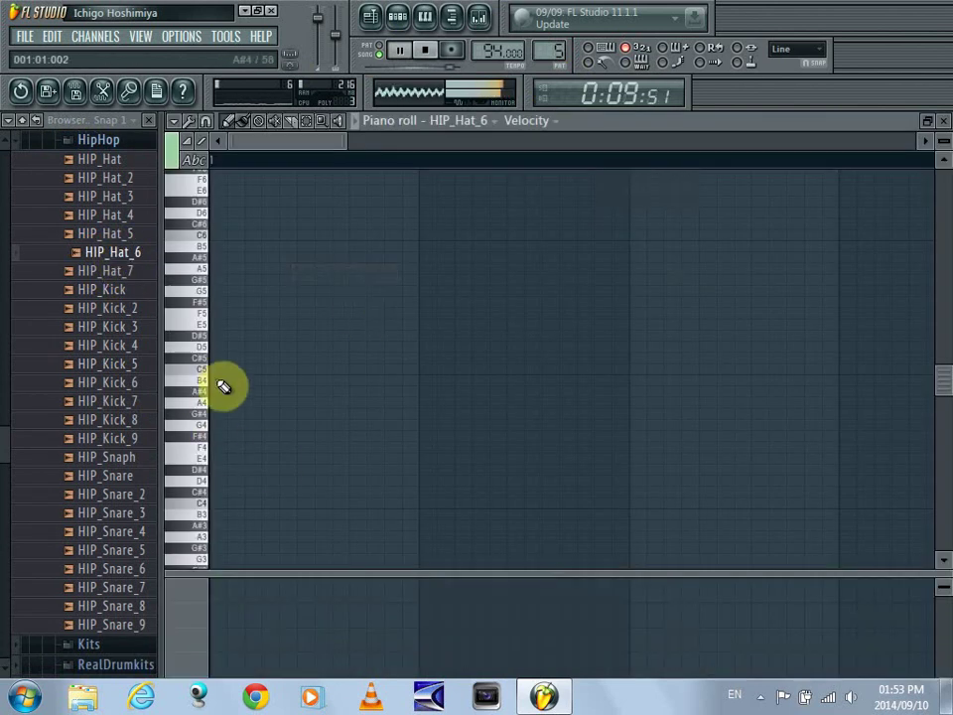
Place four consecutive half-beat C5 hat notes from the start of bar 1.
{"action": "left_click", "coordinate": [210, 372]}
{"action": "left_click", "coordinate": [315, 370]}
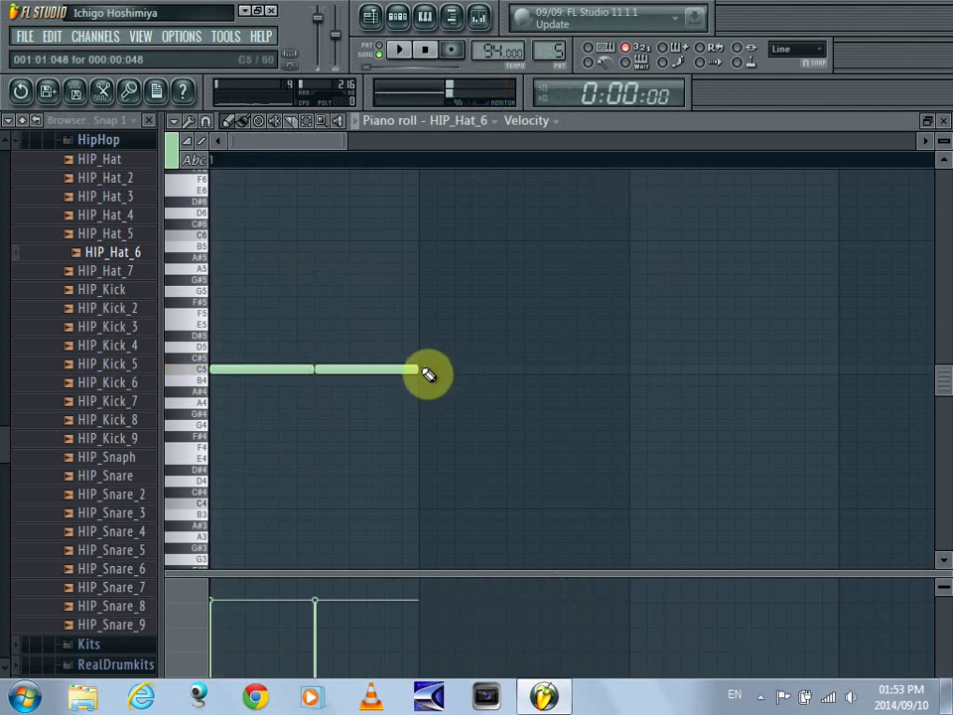
{"action": "left_click", "coordinate": [429, 373]}
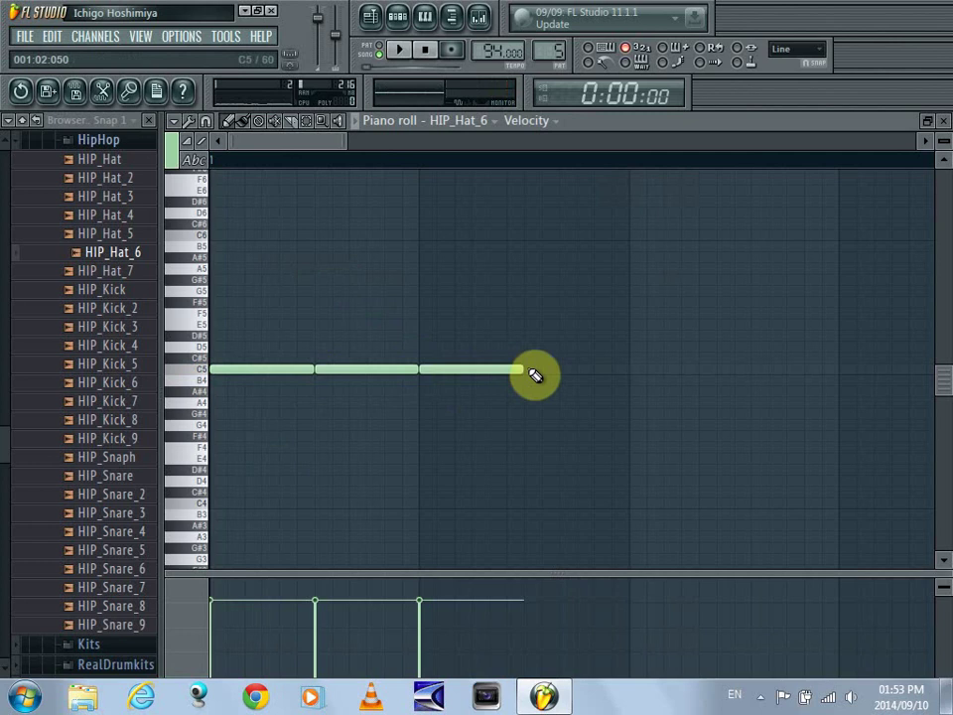
{"action": "left_click", "coordinate": [534, 373]}
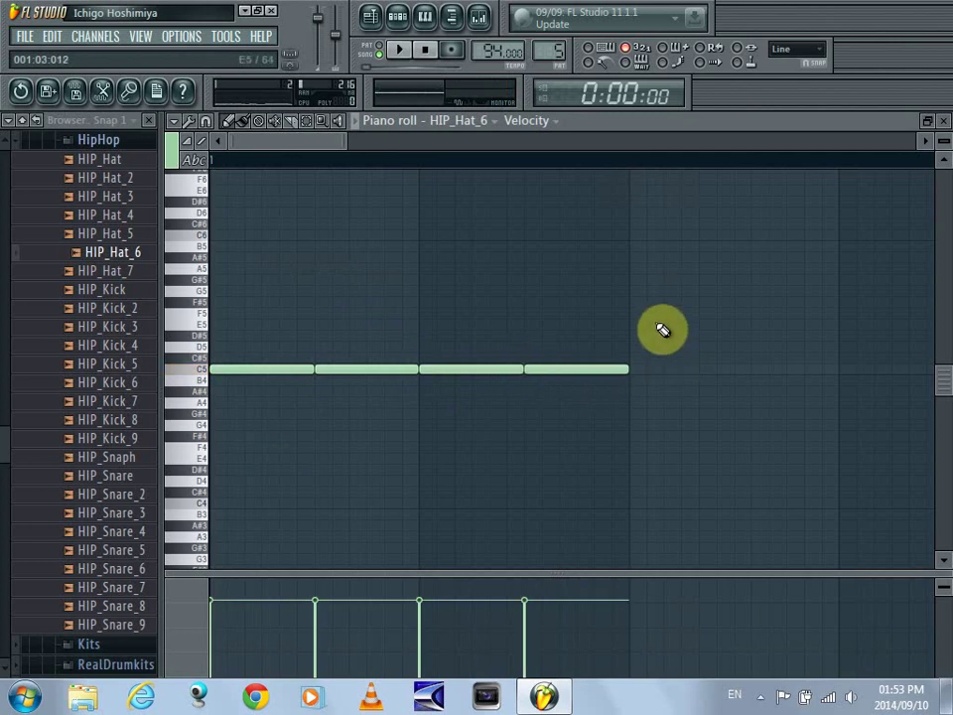
Split the second hat note into three equal short notes and delete the two notes from beat 2 onward.
{"action": "left_click_drag", "start_coordinate": [598, 308], "coordinate": [375, 451]}
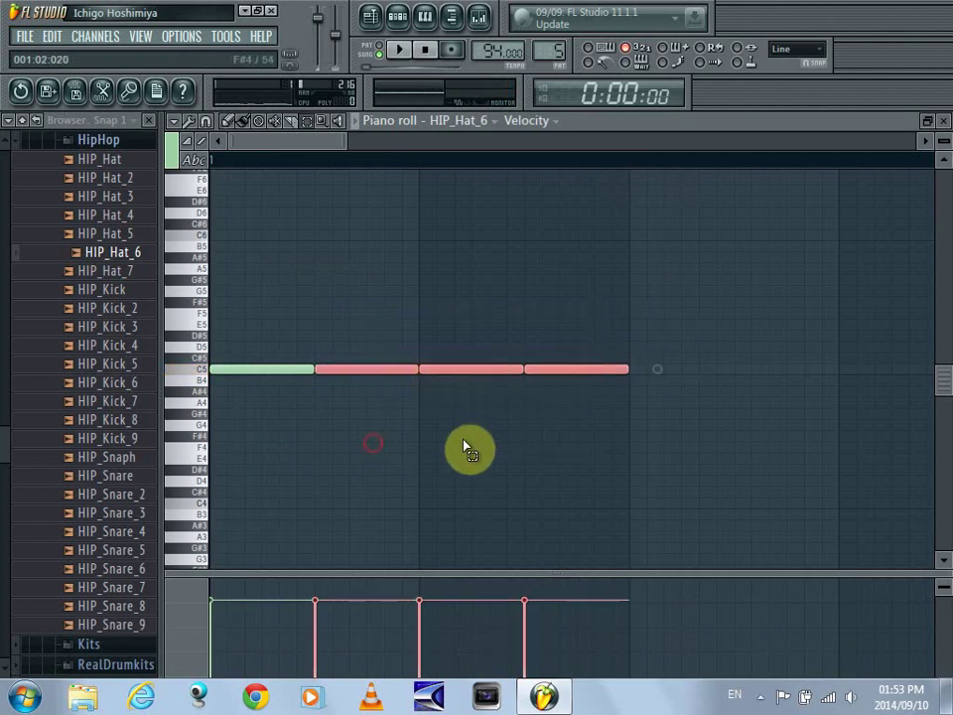
{"action": "left_click_drag", "start_coordinate": [662, 366], "coordinate": [446, 404]}
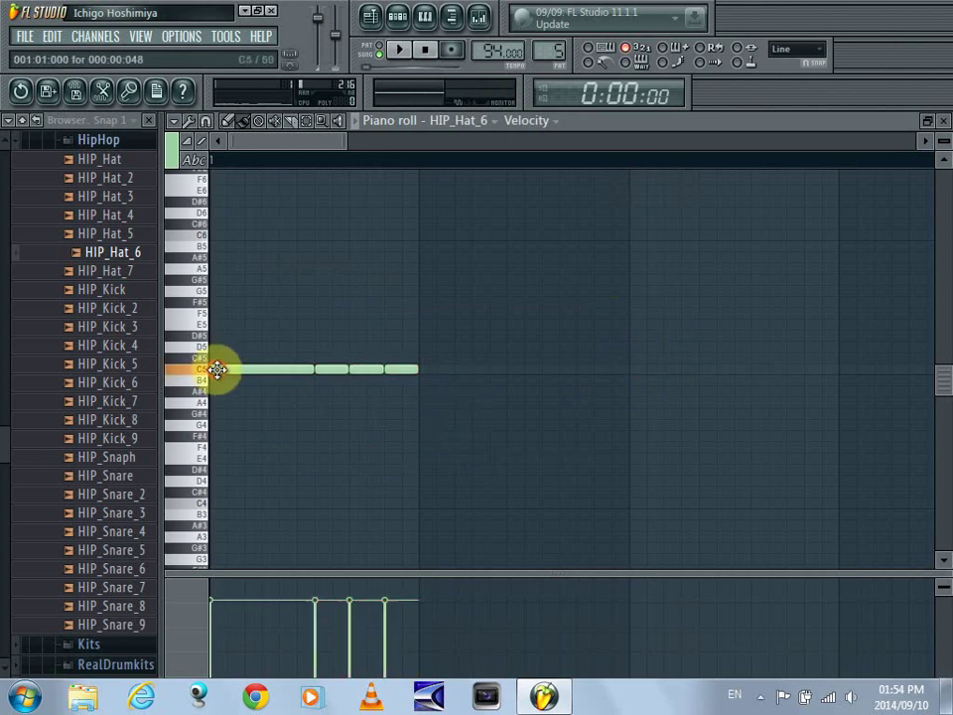
Add three consecutive half-beat C5 hat notes from beat 2, playing the song between additions to check the rhythm.
{"action": "left_click", "coordinate": [427, 369]}
{"action": "key", "text": "space"}
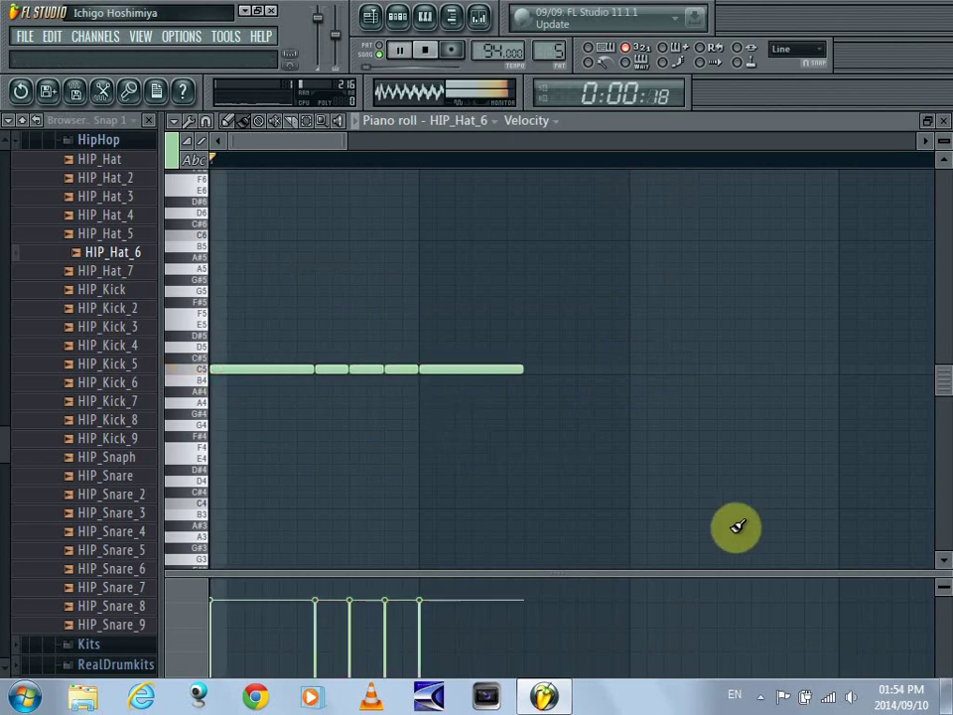
{"action": "key", "text": "space"}
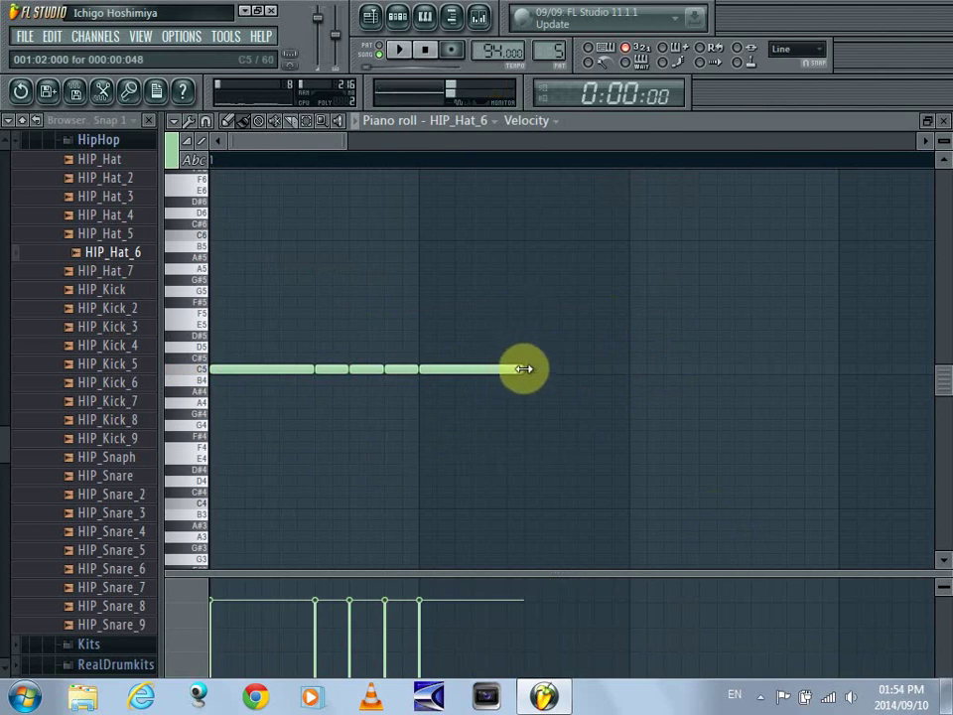
{"action": "key", "text": "space"}
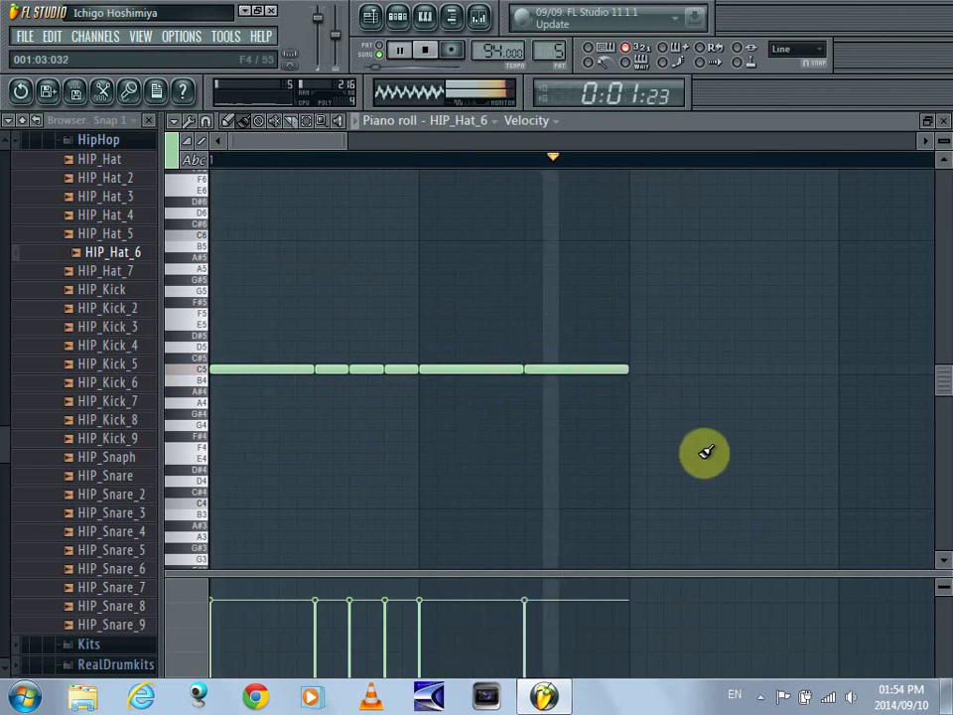
{"action": "key", "text": "space"}
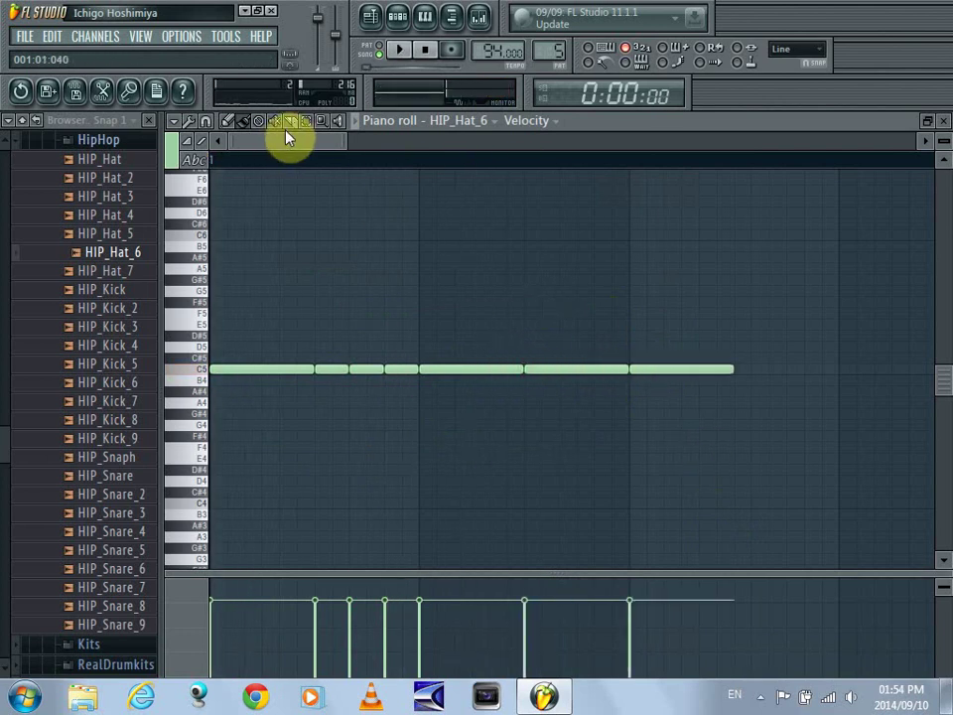
Try to duplicate the three short hat notes into the second half of beat 3.
{"action": "left_click_drag", "start_coordinate": [332, 330], "coordinate": [405, 471]}
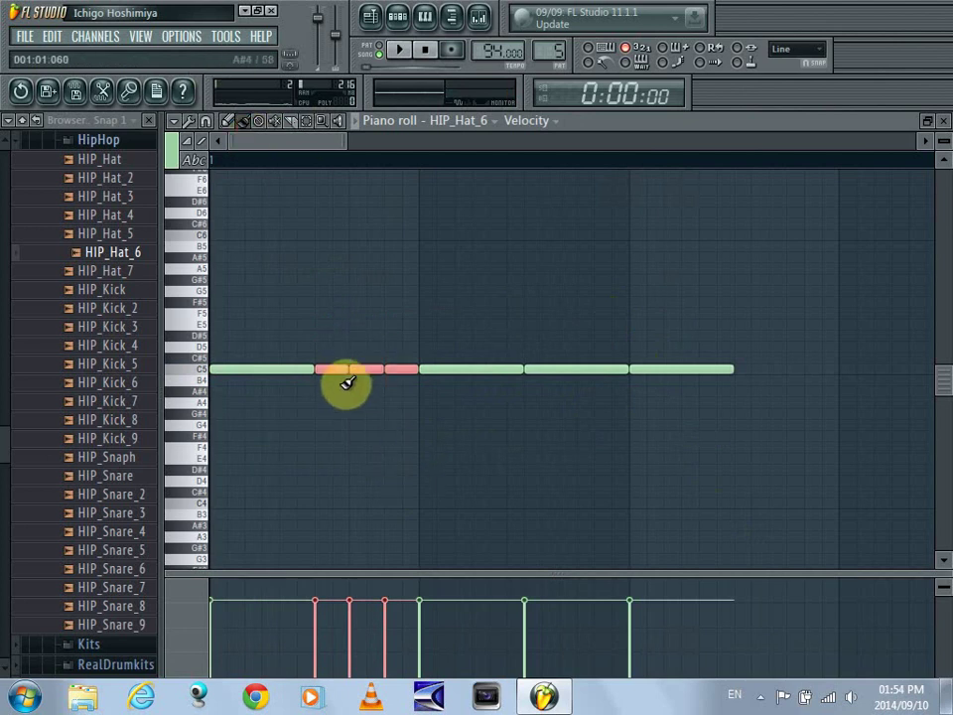
{"action": "left_click_drag", "start_coordinate": [359, 369], "coordinate": [743, 377]}
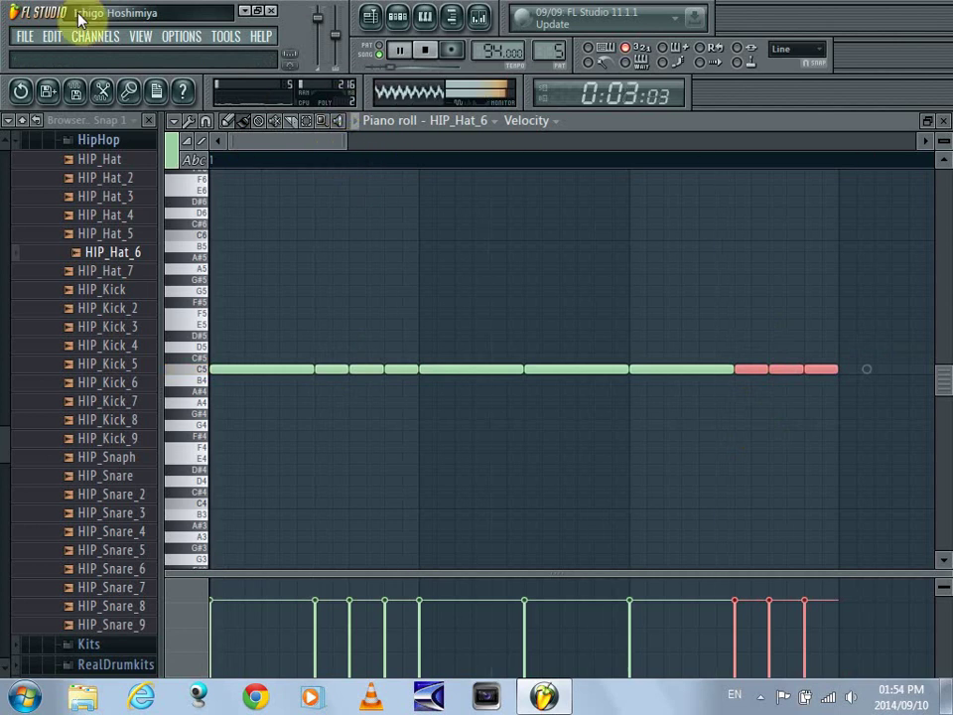
{"action": "left_click", "coordinate": [32, 90]}
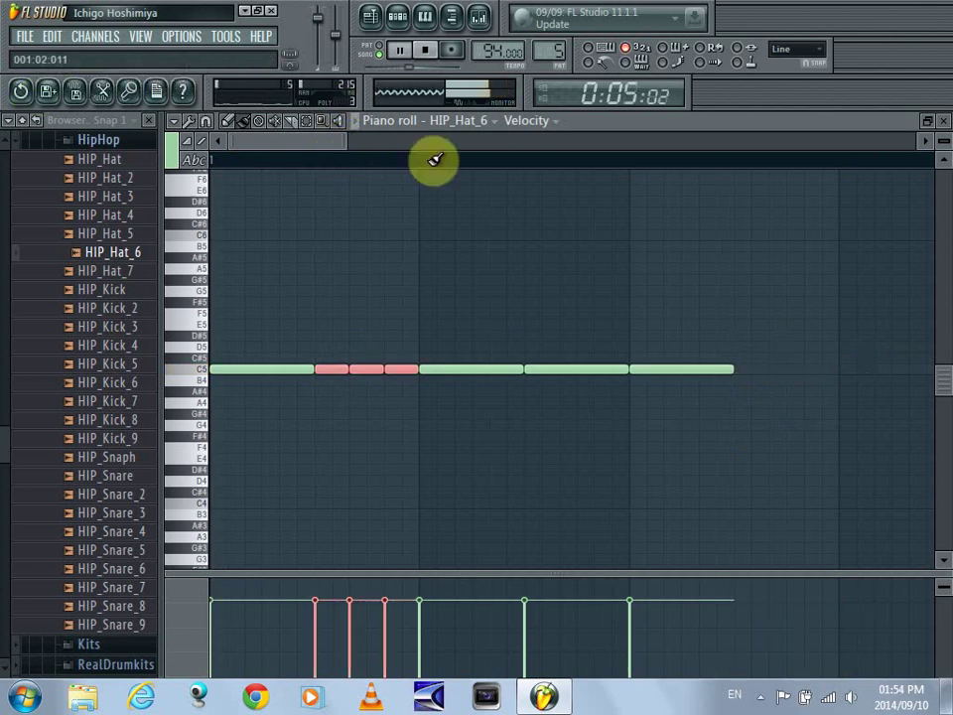
Duplicate the three short hat notes into the second half of beat 3 and fill beat 4 with two half-beat C5 notes.
{"action": "left_click_drag", "start_coordinate": [346, 143], "coordinate": [525, 151]}
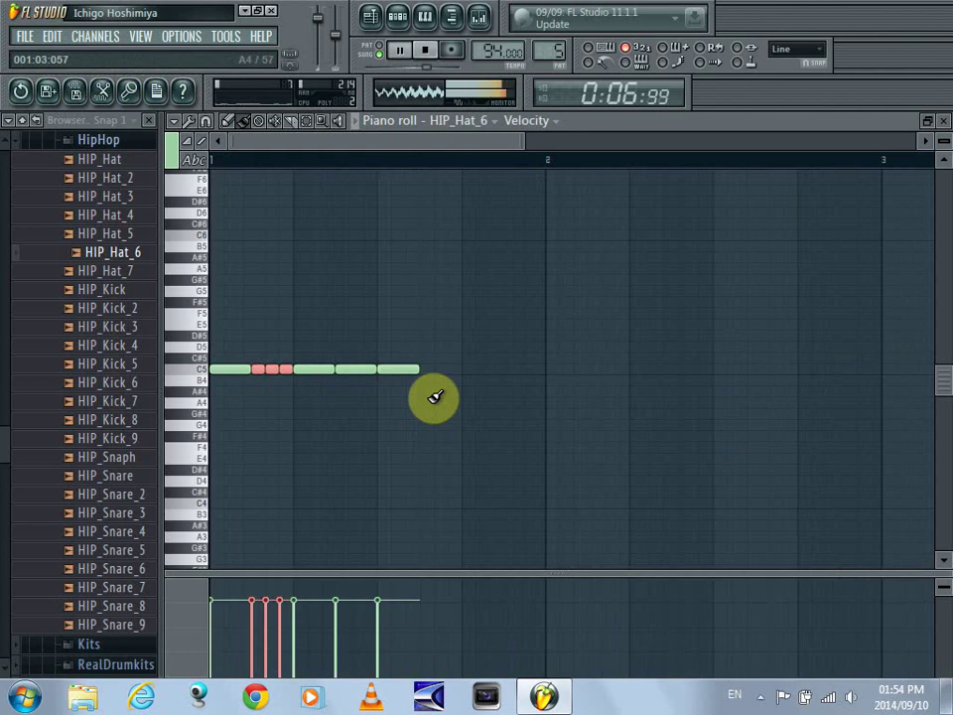
{"action": "key", "text": "space"}
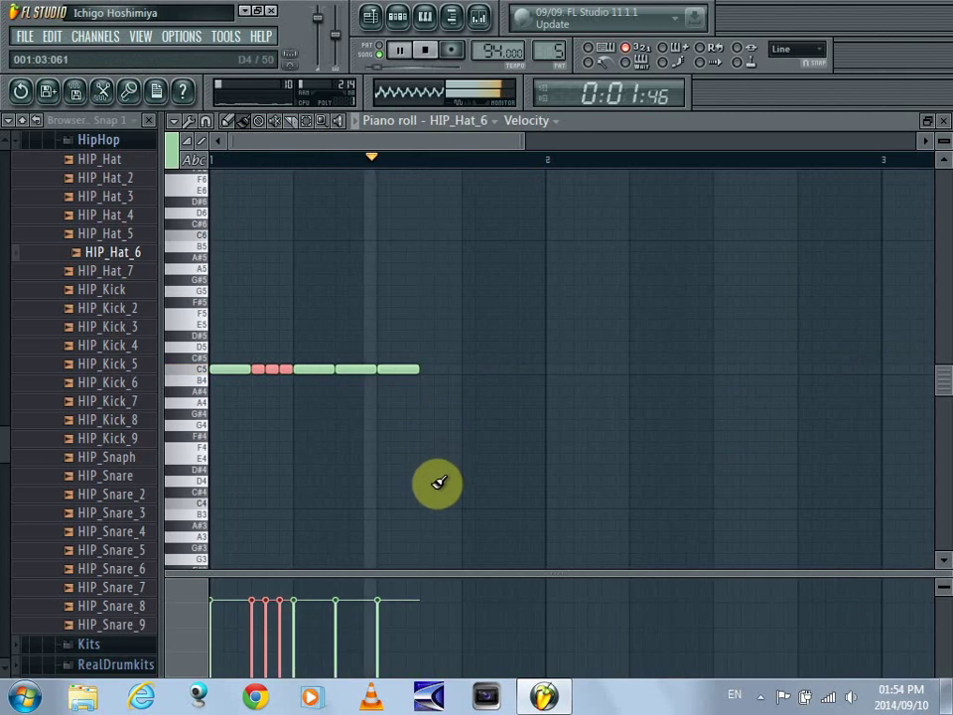
{"action": "key", "text": "space"}
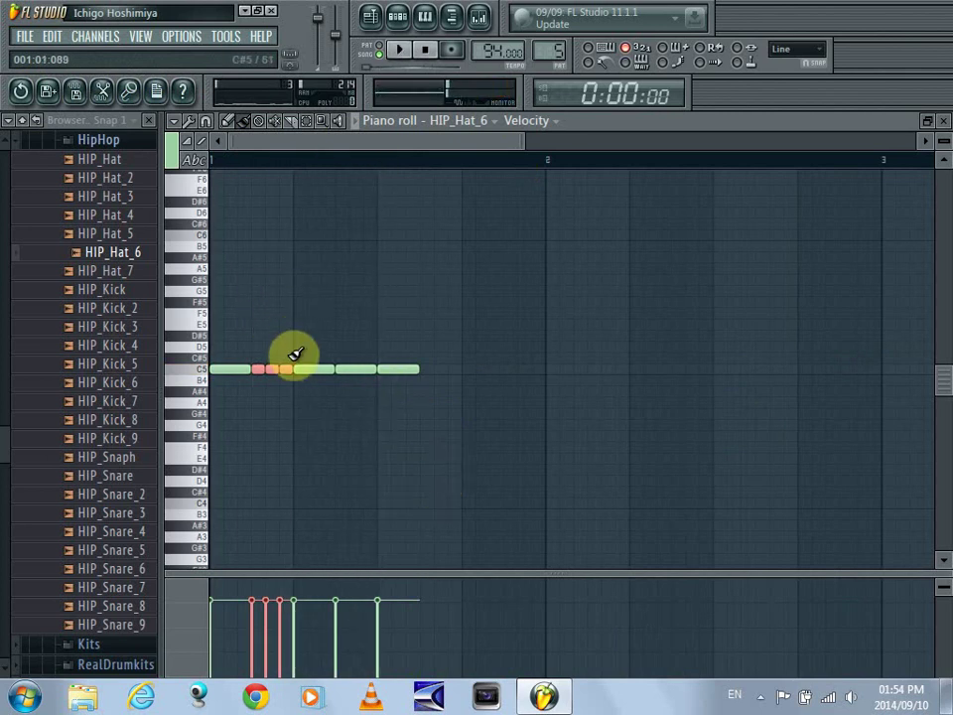
{"action": "left_click_drag", "start_coordinate": [297, 367], "coordinate": [429, 366]}
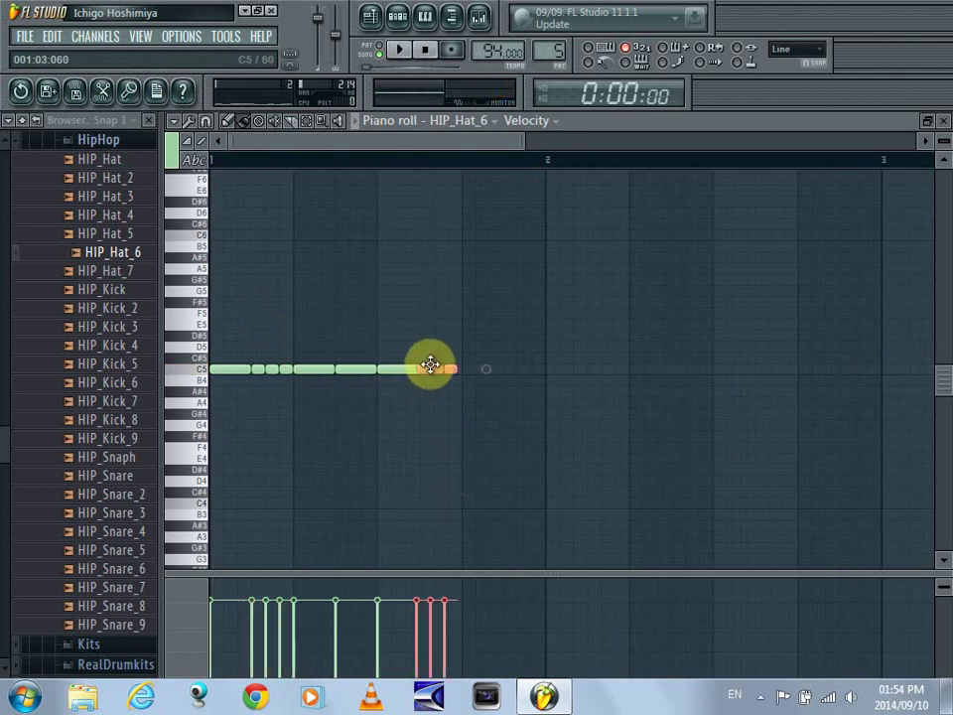
{"action": "key", "text": "space"}
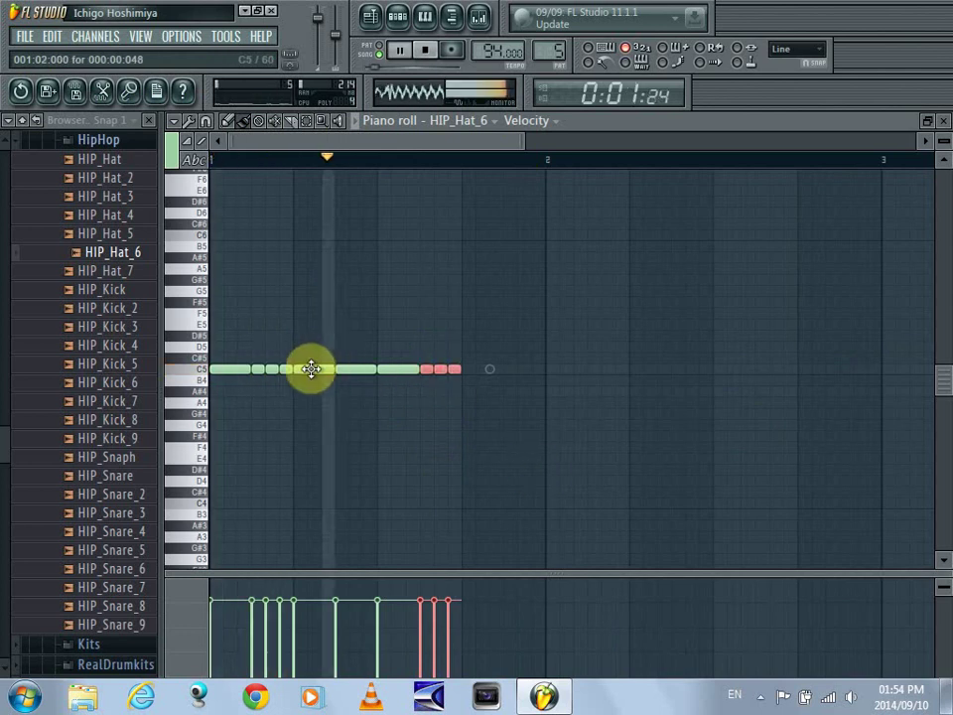
{"action": "key", "text": "space"}
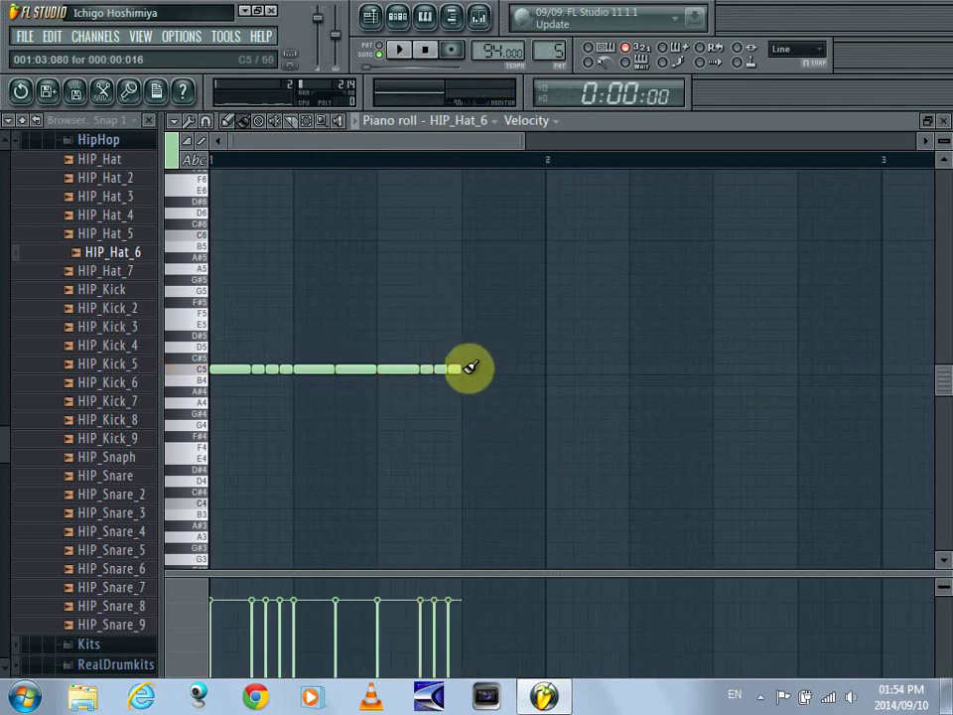
{"action": "mouse_move", "coordinate": [468, 379]}
{"action": "left_mouse_down"}
{"action": "mouse_move", "coordinate": [562, 387]}
{"action": "mouse_move", "coordinate": [519, 369]}
{"action": "left_mouse_up"}
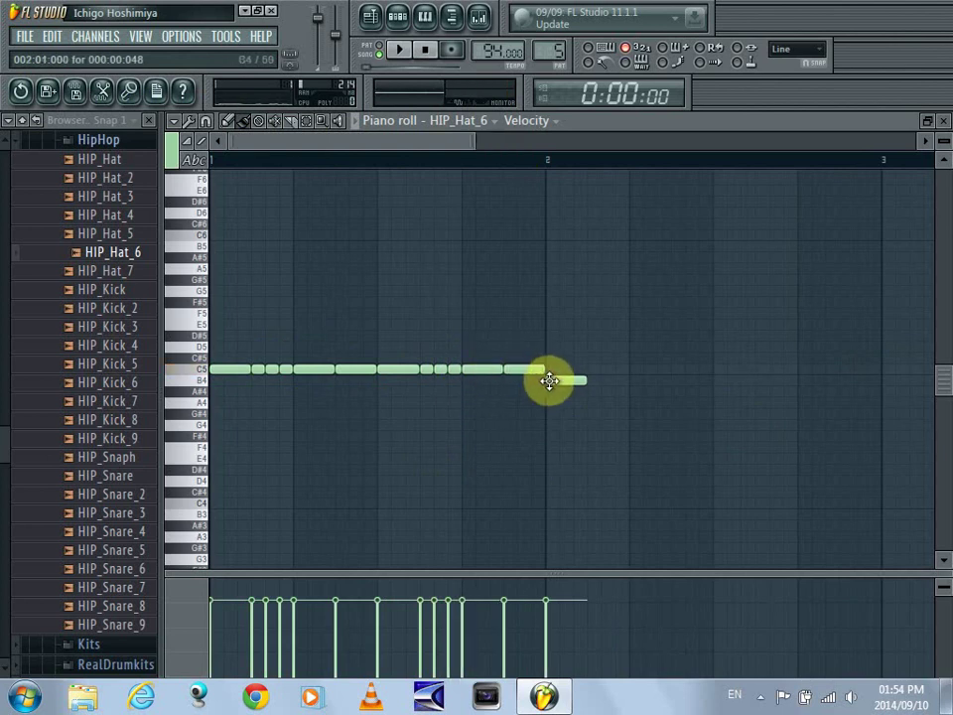
{"action": "key", "text": "space"}
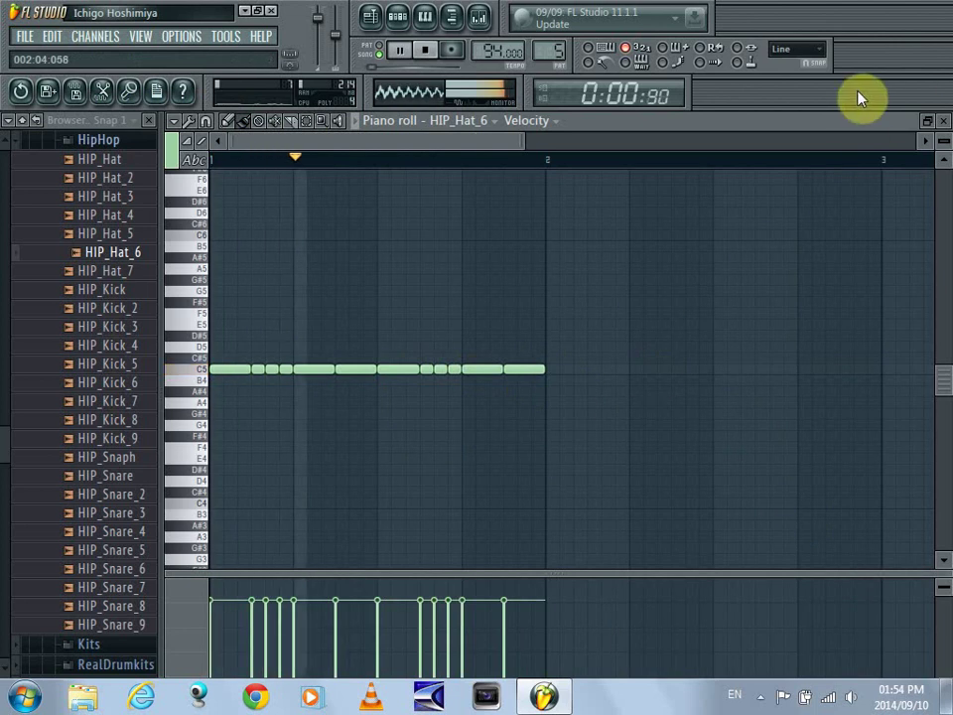
Repeat the Pattern 5 clip across bars 2 to 4 on Track 5 of the playlist and return to the channel rack.
{"action": "left_click", "coordinate": [370, 17]}
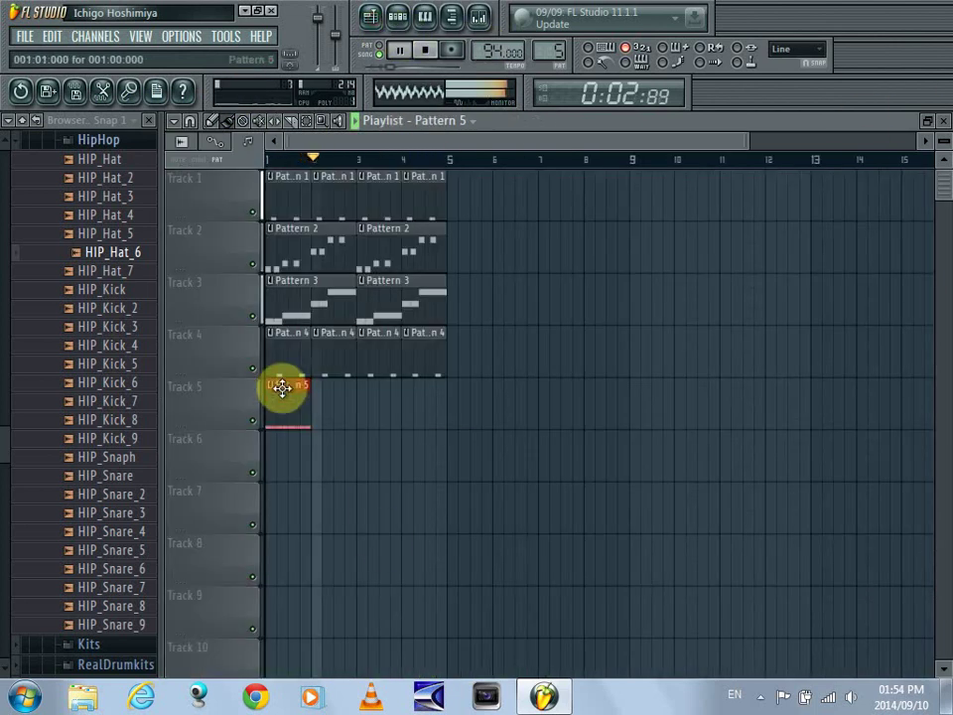
{"action": "mouse_move", "coordinate": [318, 408]}
{"action": "left_mouse_down"}
{"action": "mouse_move", "coordinate": [423, 423]}
{"action": "mouse_move", "coordinate": [411, 438]}
{"action": "left_mouse_up"}
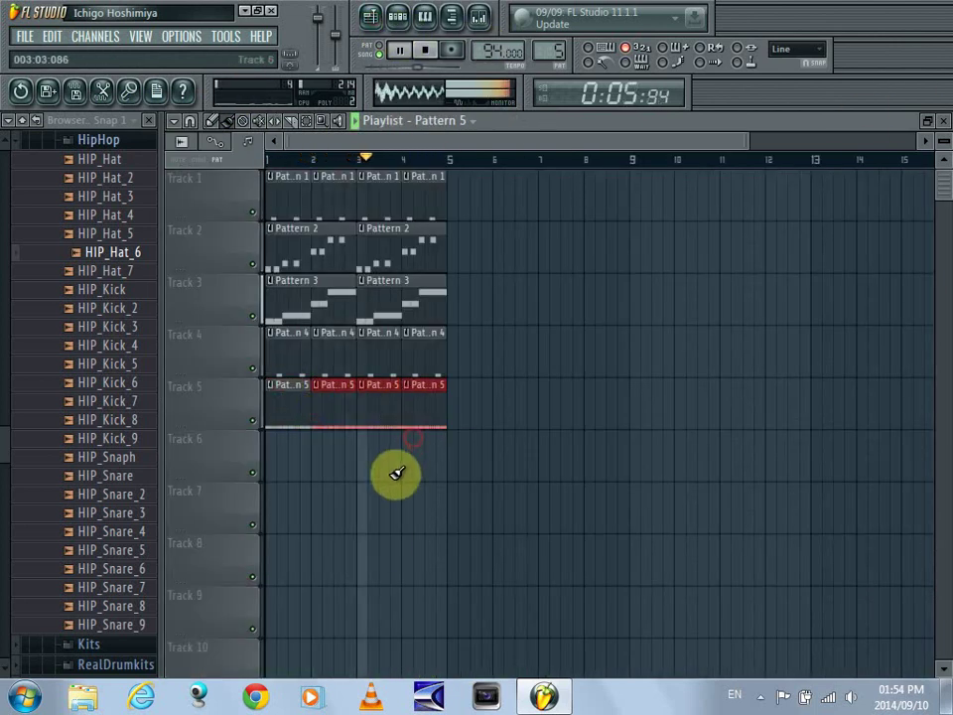
{"action": "left_click", "coordinate": [943, 123]}
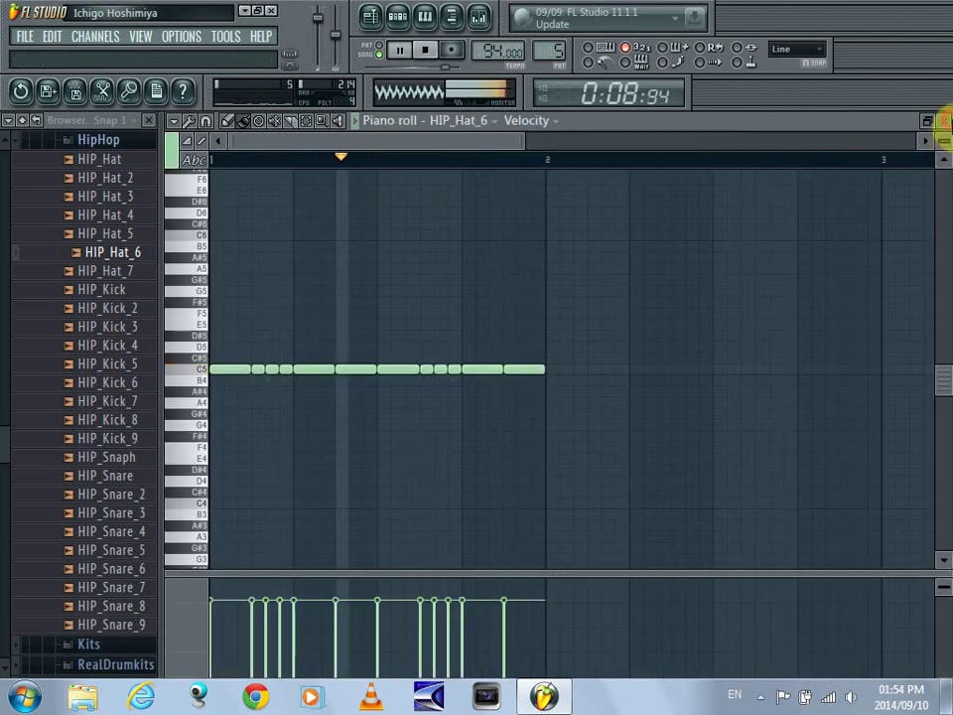
{"action": "left_click", "coordinate": [943, 120]}
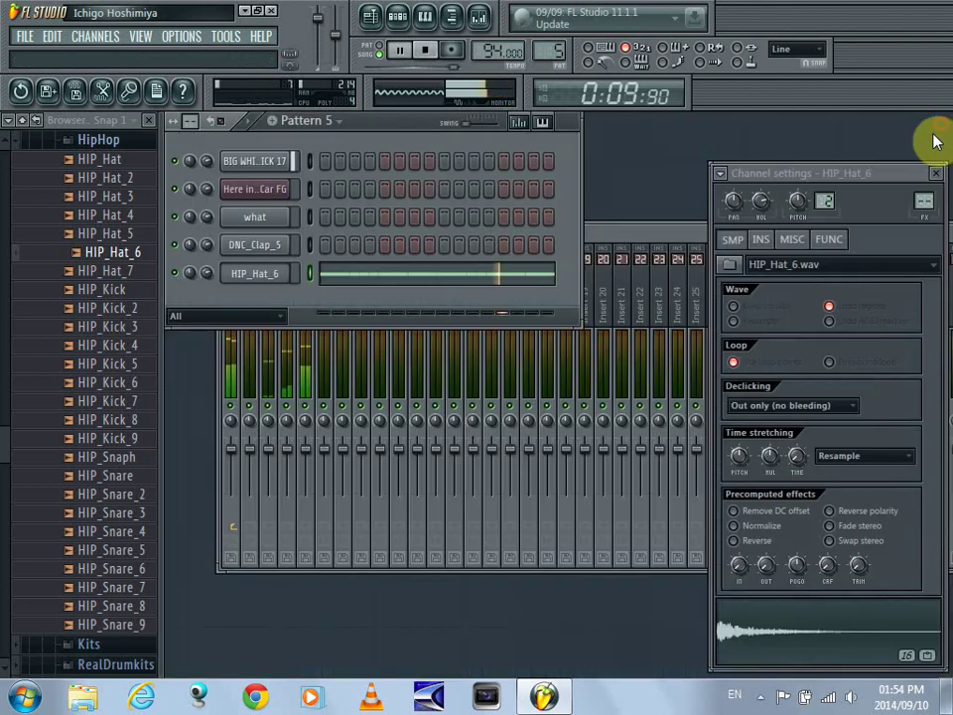
Insert a Sampler channel above BIG WHITE KICK 17 and load LEX HEAVY Kick LV2.wav from the FLP Templates folder.
{"action": "right_click", "coordinate": [286, 161]}
{"action": "mouse_move", "coordinate": [384, 365]}
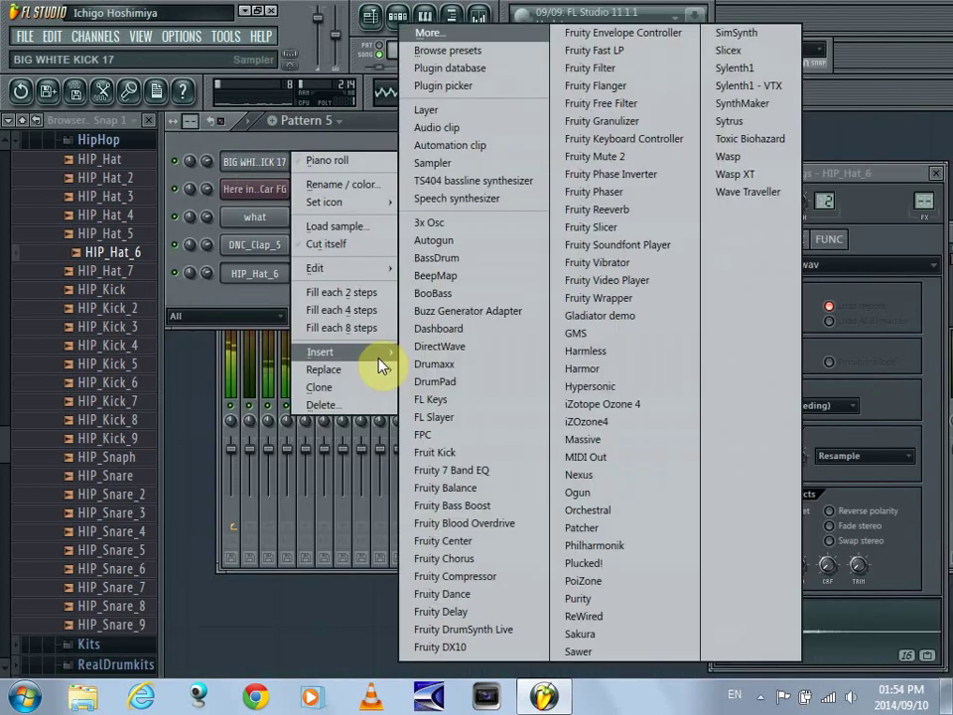
{"action": "left_click", "coordinate": [480, 164]}
{"action": "left_click", "coordinate": [731, 265]}
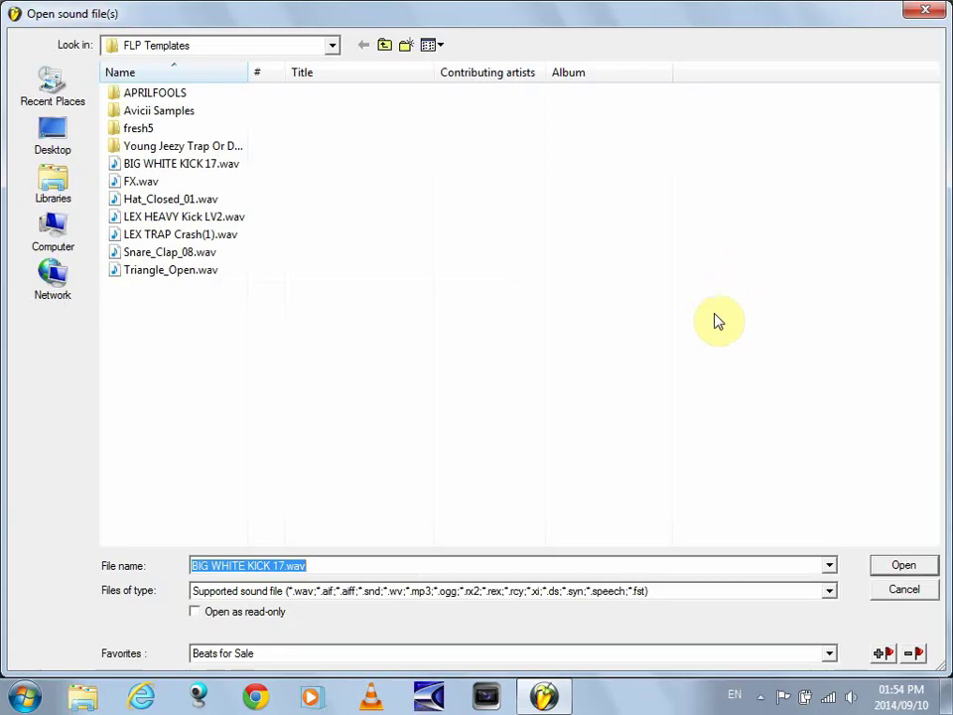
{"action": "left_click", "coordinate": [191, 221]}
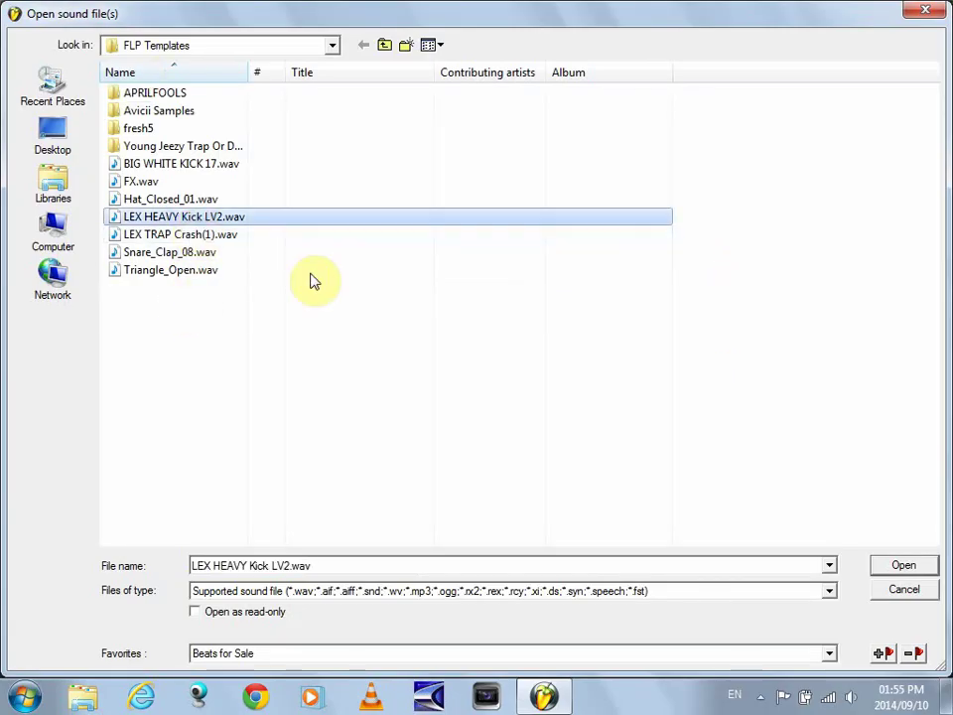
{"action": "left_click", "coordinate": [905, 566]}
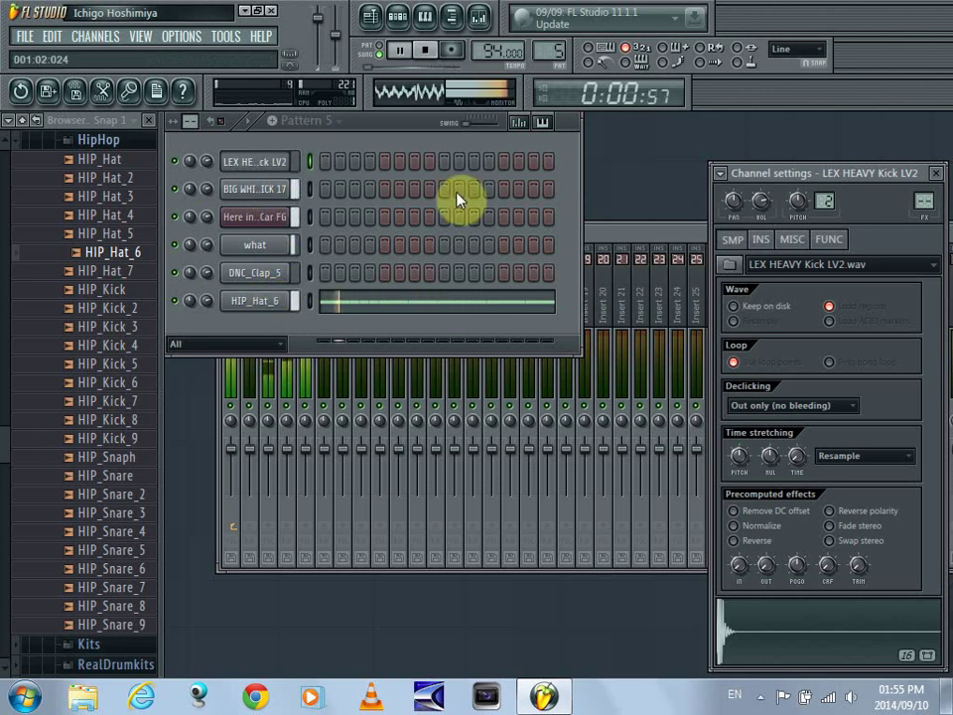
Copy the BIG WHITE KICK 17 notes of Pattern 3 into the LEX HEAVY Kick LV2 channel.
{"action": "left_click_drag", "start_coordinate": [557, 56], "coordinate": [557, 70]}
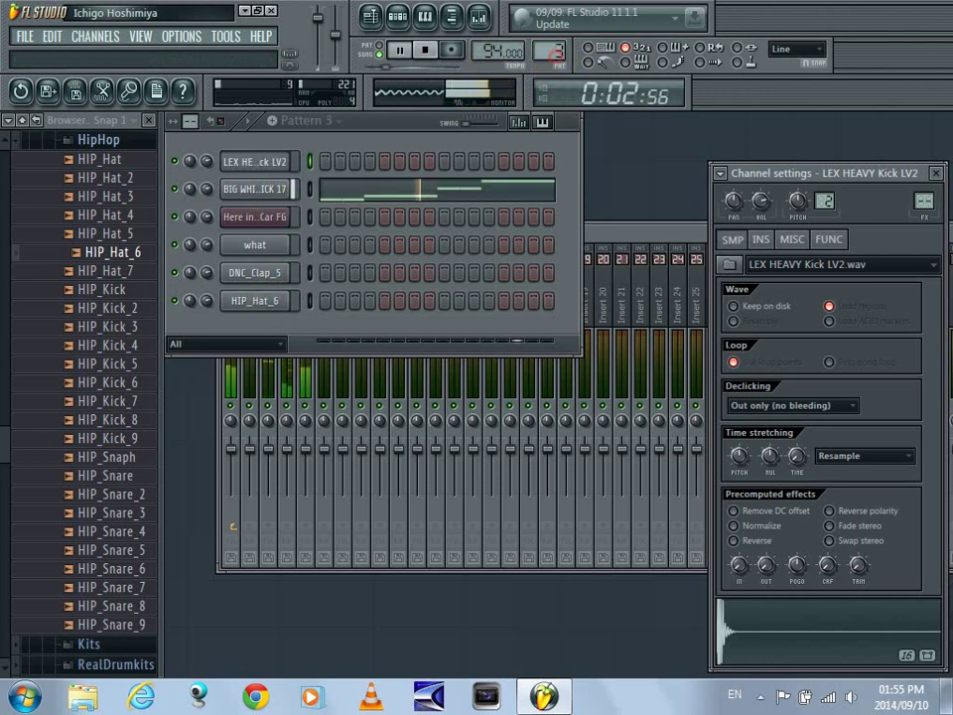
{"action": "right_click", "coordinate": [290, 189]}
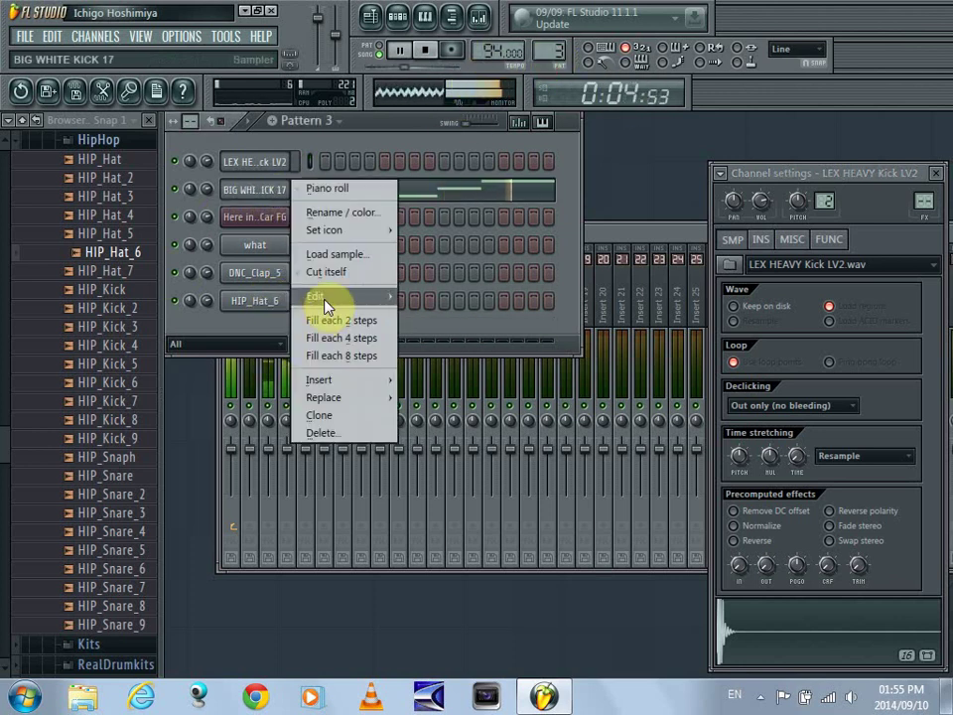
{"action": "mouse_move", "coordinate": [324, 300]}
{"action": "left_click", "coordinate": [453, 315]}
{"action": "right_click", "coordinate": [290, 164]}
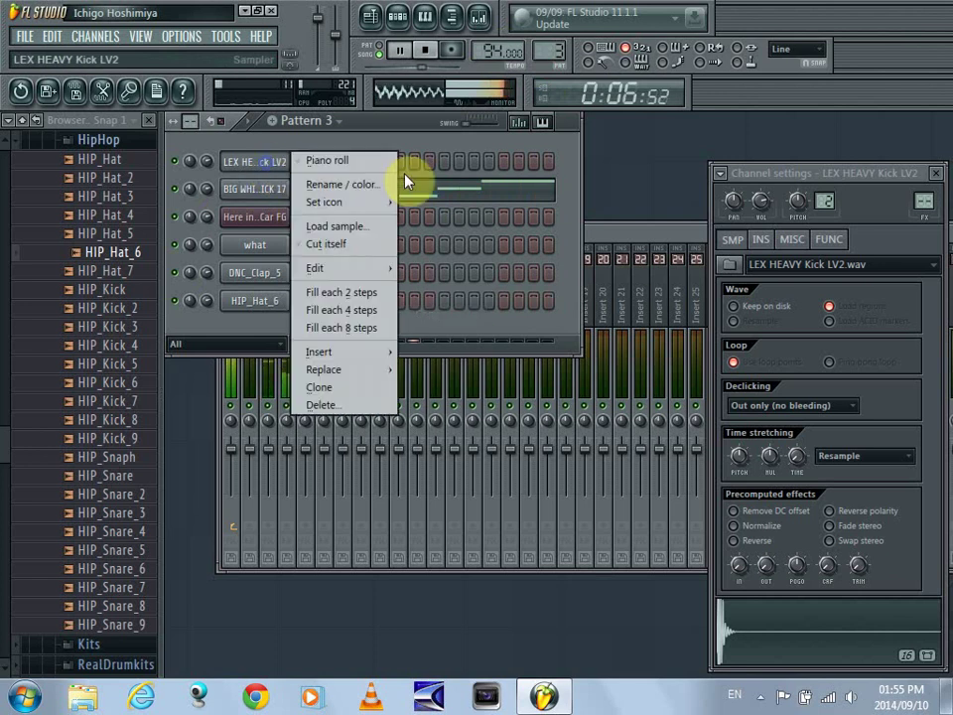
{"action": "mouse_move", "coordinate": [383, 272]}
{"action": "left_click", "coordinate": [437, 303]}
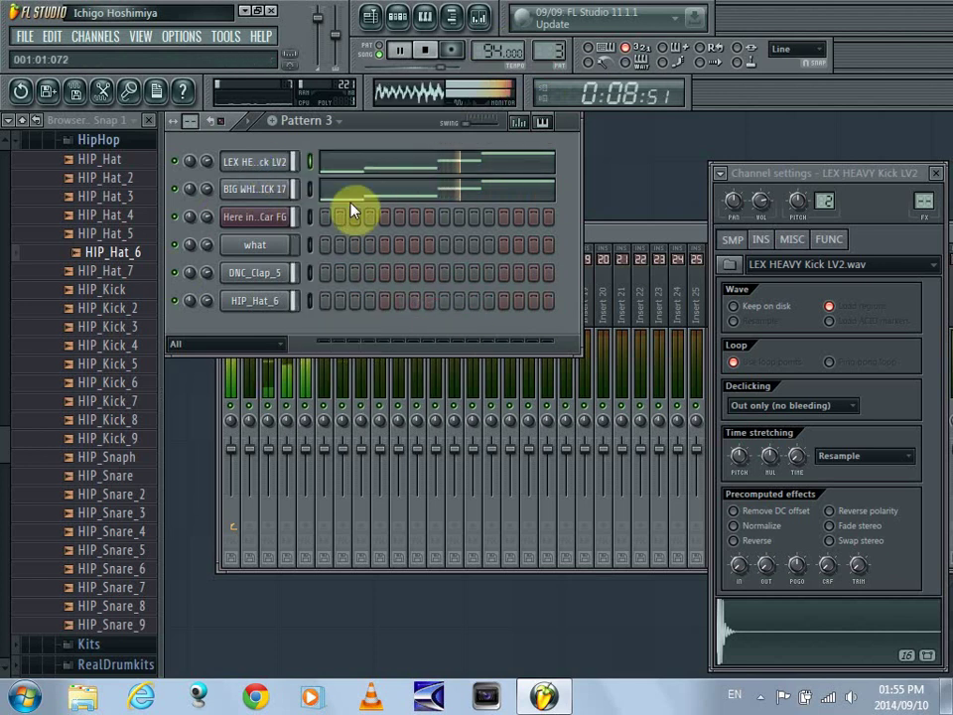
Lower every higher LEX HEAVY Kick LV2 note in both bars to G4 so the whole line has one pitch.
{"action": "left_click", "coordinate": [373, 164]}
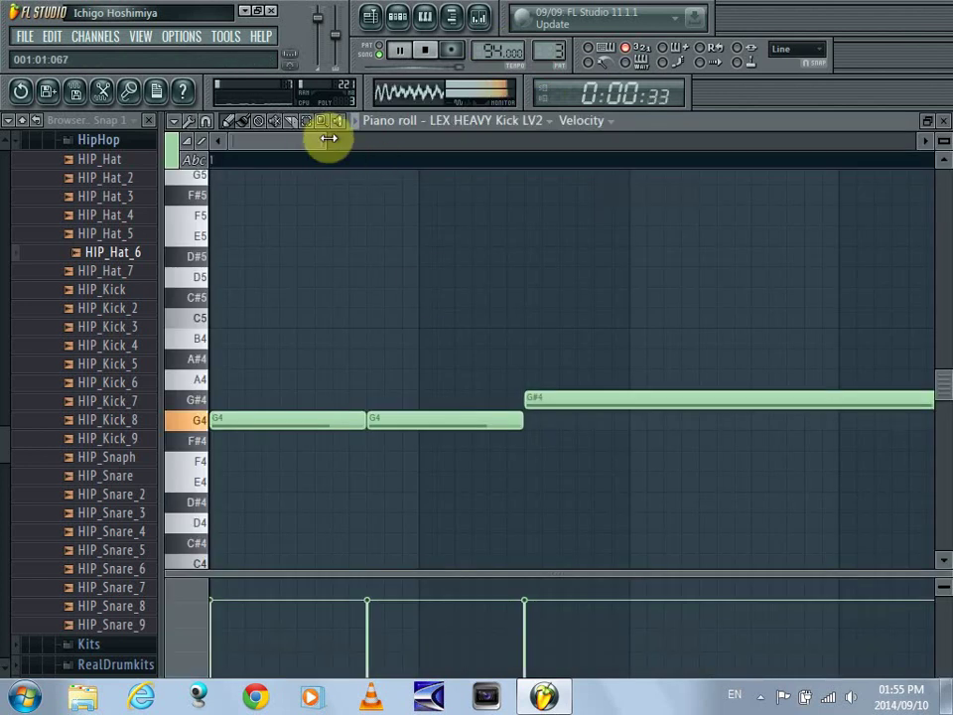
{"action": "left_click_drag", "start_coordinate": [328, 139], "coordinate": [415, 149]}
{"action": "left_click_drag", "start_coordinate": [408, 403], "coordinate": [406, 438]}
{"action": "left_click_drag", "start_coordinate": [704, 361], "coordinate": [701, 443]}
{"action": "left_click_drag", "start_coordinate": [760, 357], "coordinate": [762, 437]}
{"action": "left_click_drag", "start_coordinate": [421, 140], "coordinate": [541, 140]}
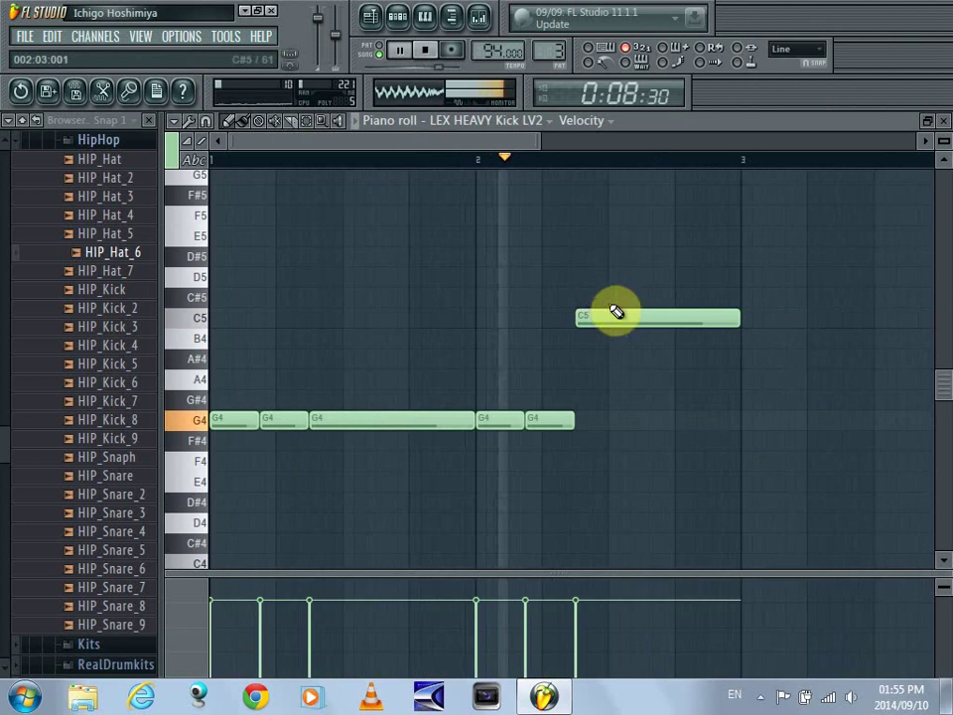
{"action": "left_click_drag", "start_coordinate": [615, 312], "coordinate": [596, 425]}
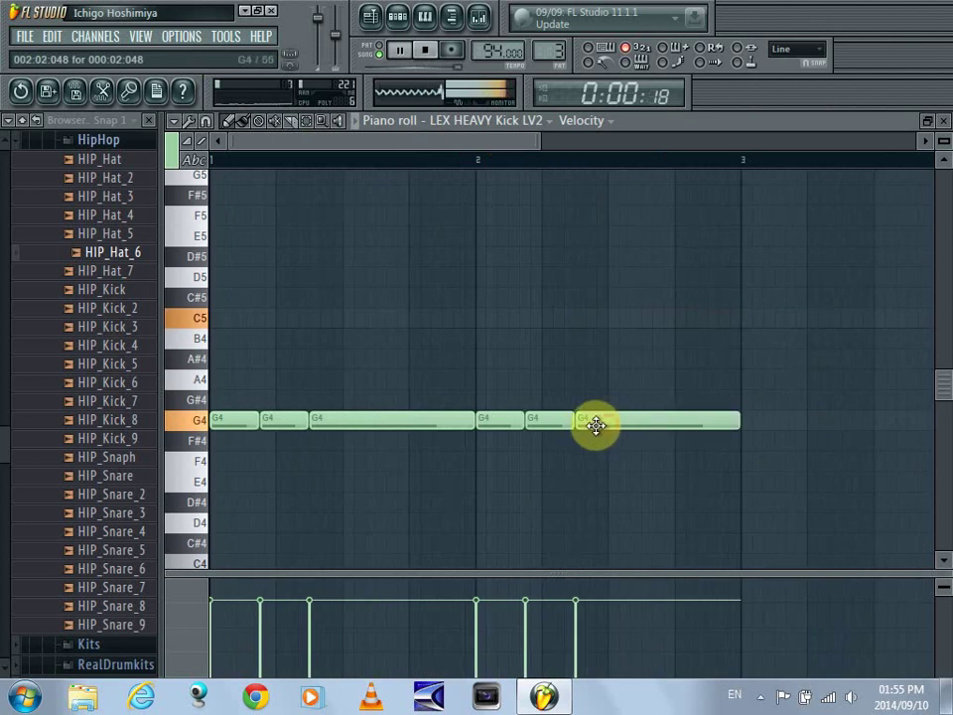
Transpose all LEX HEAVY Kick LV2 notes together up to C5 and play the song to check them.
{"action": "key", "text": "ctrl+a"}
{"action": "key", "text": "space"}
{"action": "left_click_drag", "start_coordinate": [236, 417], "coordinate": [234, 315]}
{"action": "key", "text": "space"}
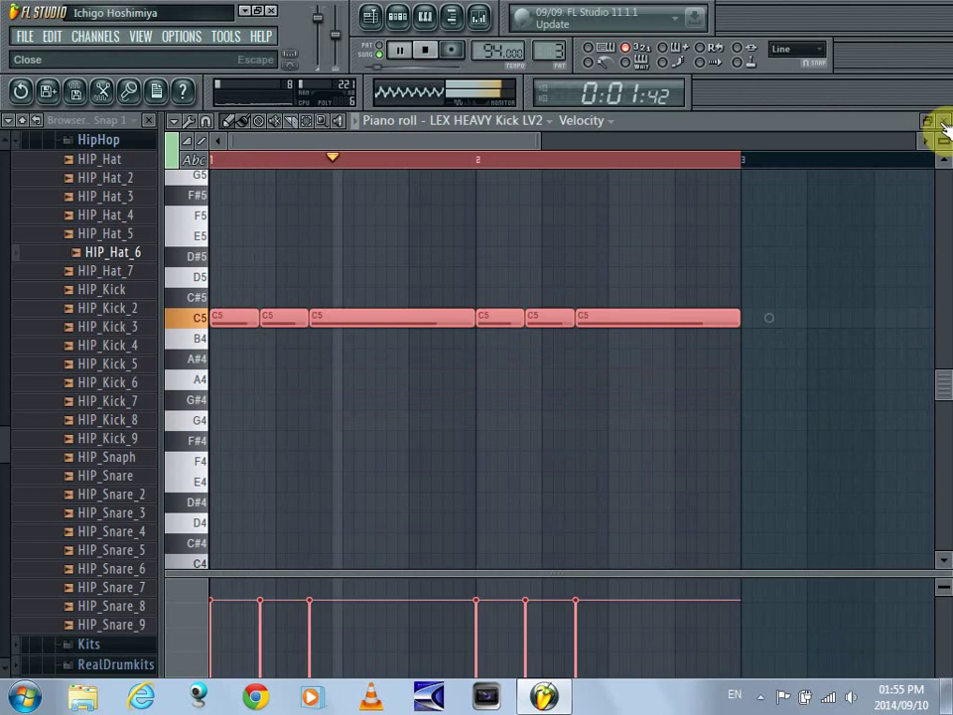
{"action": "left_click", "coordinate": [939, 131]}
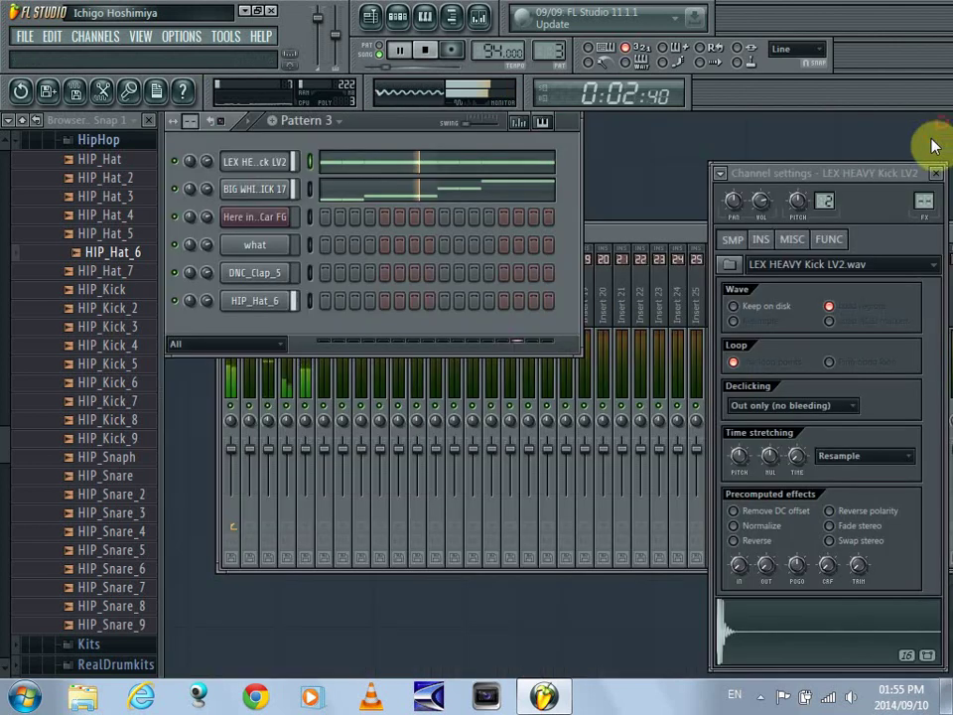
Shorten the third LEX HEAVY Kick LV2 note in bar 1 to one beat and add a C5 note directly after it.
{"action": "left_click", "coordinate": [419, 174]}
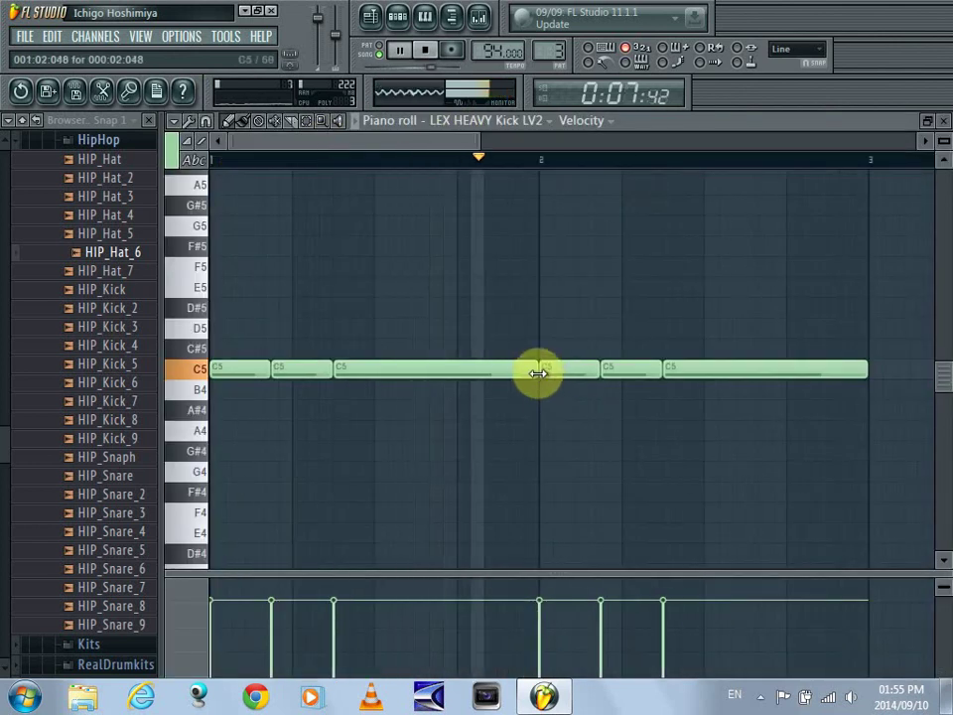
{"action": "left_click_drag", "start_coordinate": [538, 372], "coordinate": [415, 368]}
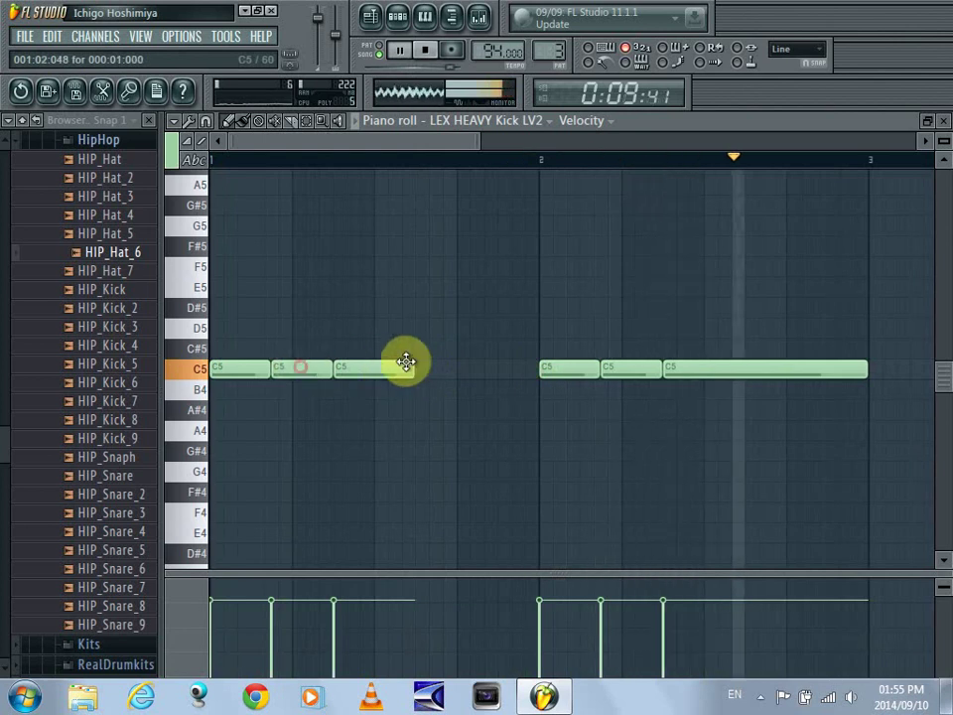
{"action": "left_click", "coordinate": [422, 372]}
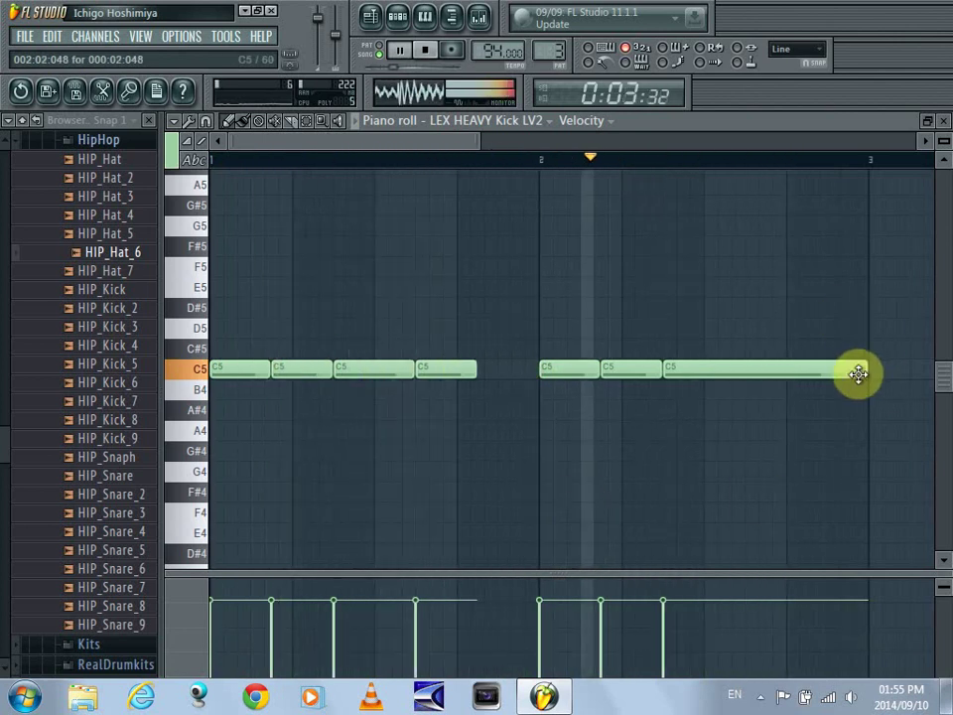
Shorten the last kick note in bar 2 to one beat, add a one-beat C5 note after it, and play the song.
{"action": "key", "text": "space"}
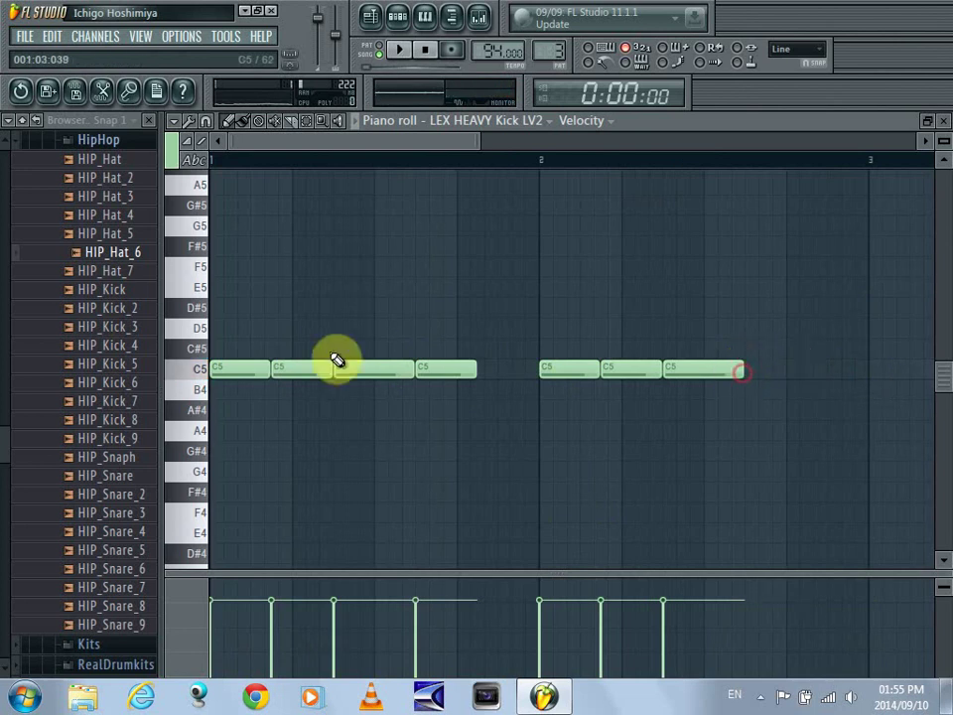
{"action": "left_click_drag", "start_coordinate": [749, 384], "coordinate": [826, 383]}
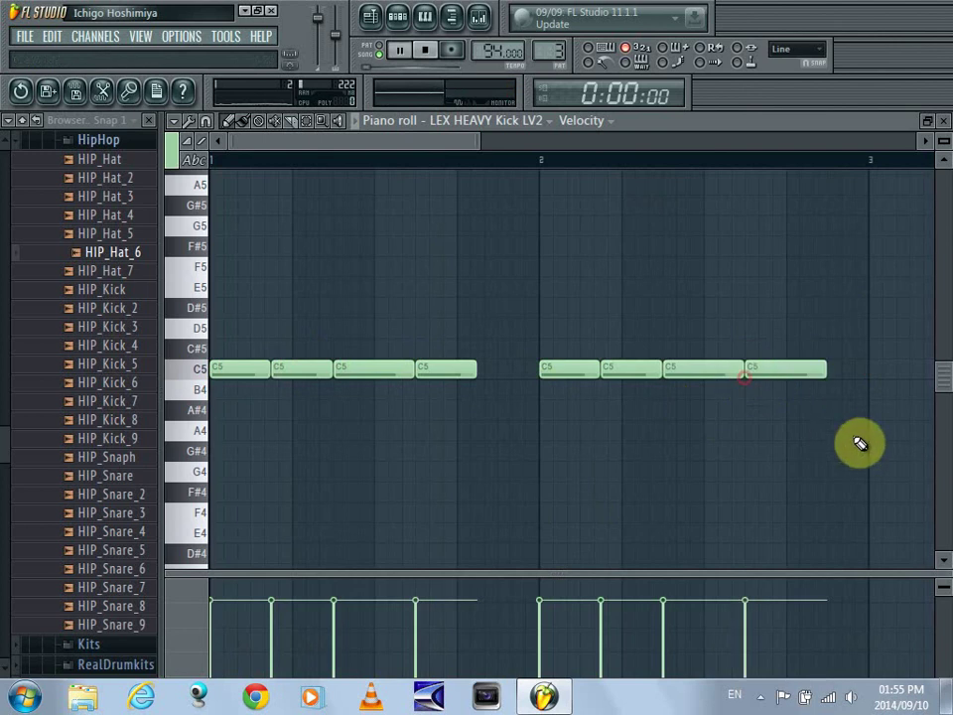
{"action": "key", "text": "space"}
{"action": "key", "text": "space"}
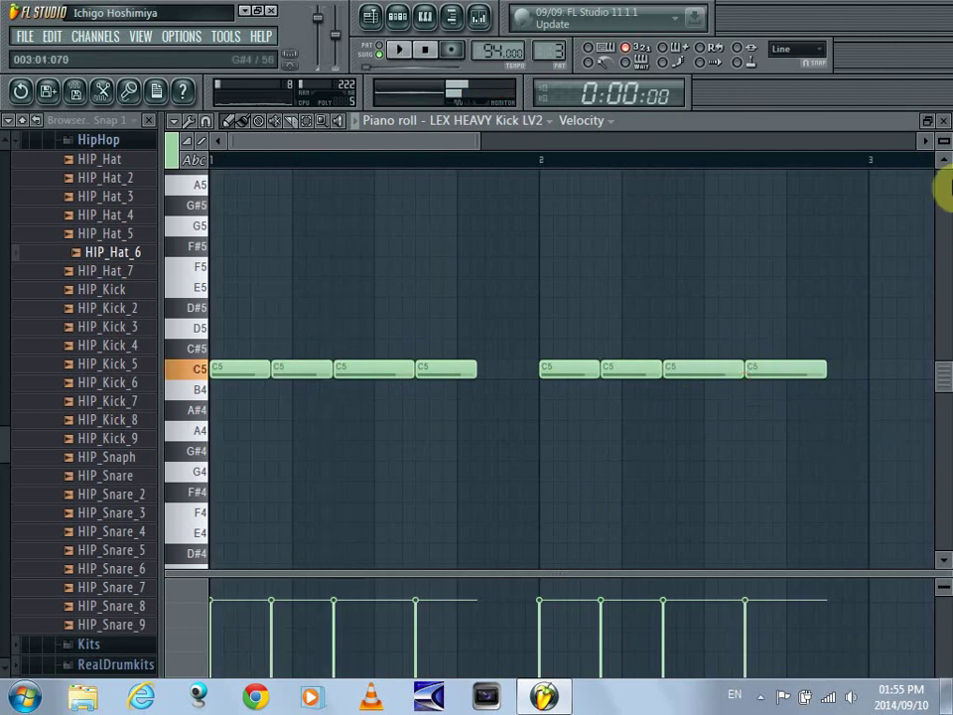
Save the project as Beat 25 in the Beats Batch 3 folder inside Chocolate Soul.
{"action": "key", "text": "ctrl+s"}
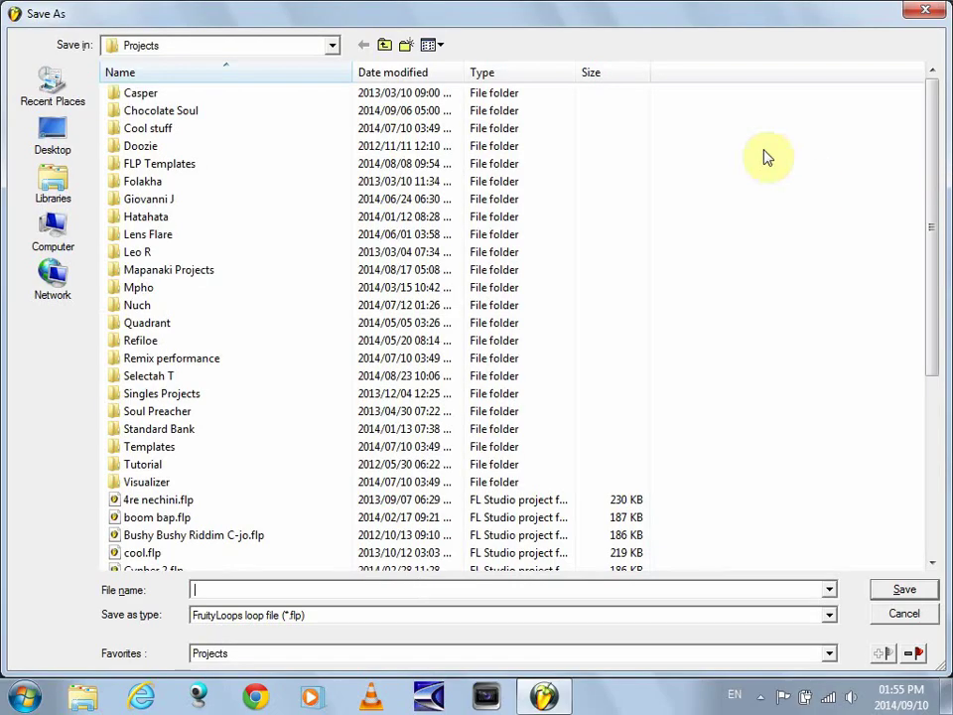
{"action": "double_click", "coordinate": [170, 111]}
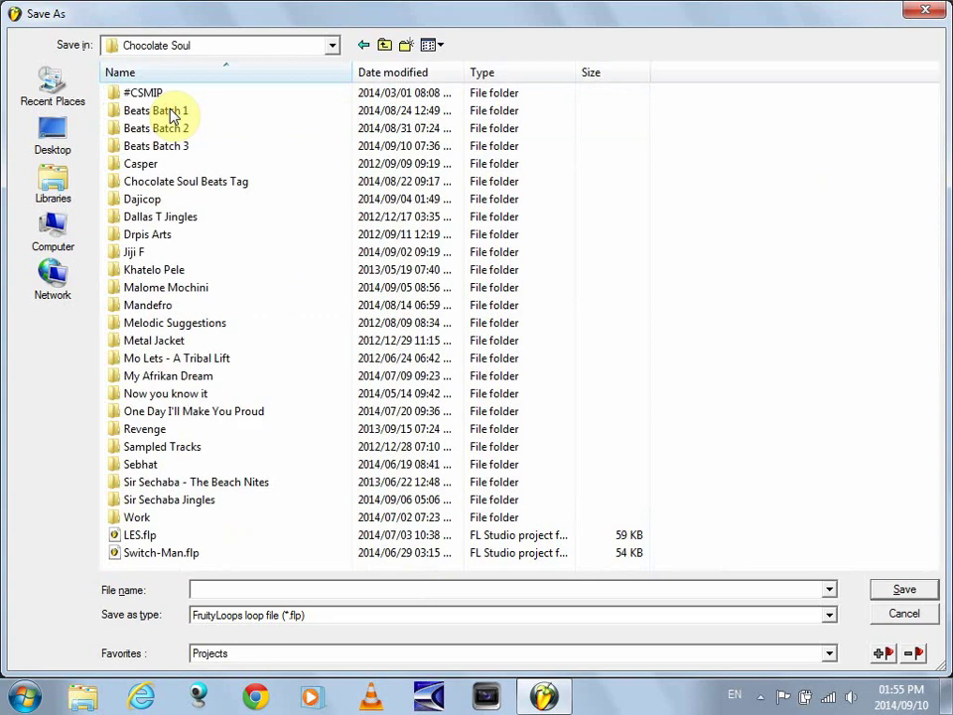
{"action": "double_click", "coordinate": [186, 148]}
{"action": "left_click", "coordinate": [169, 135]}
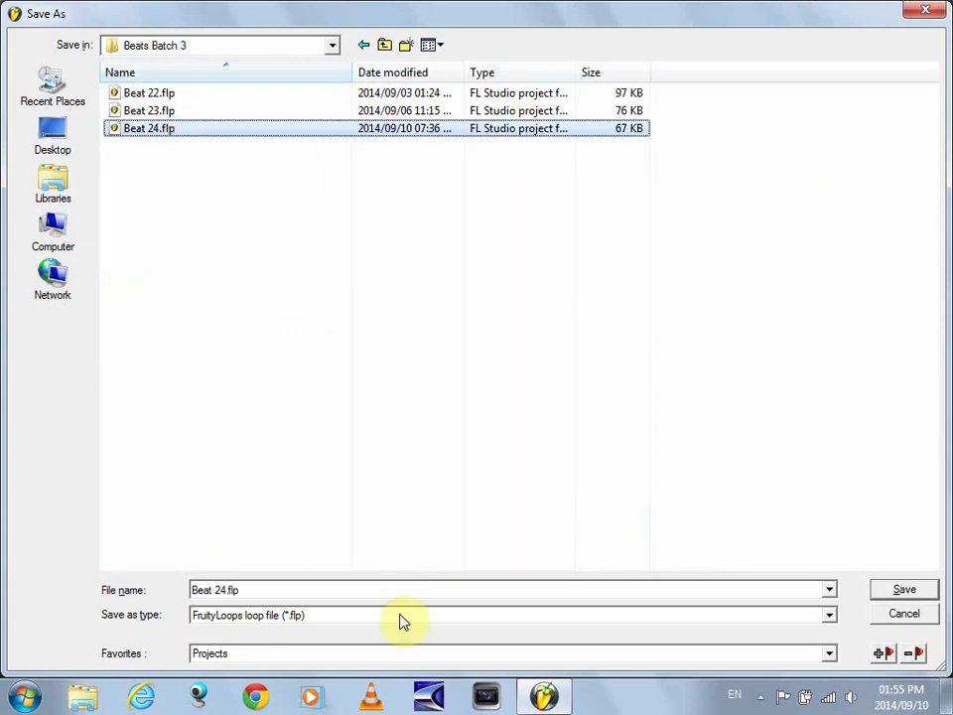
{"action": "left_click", "coordinate": [402, 588]}
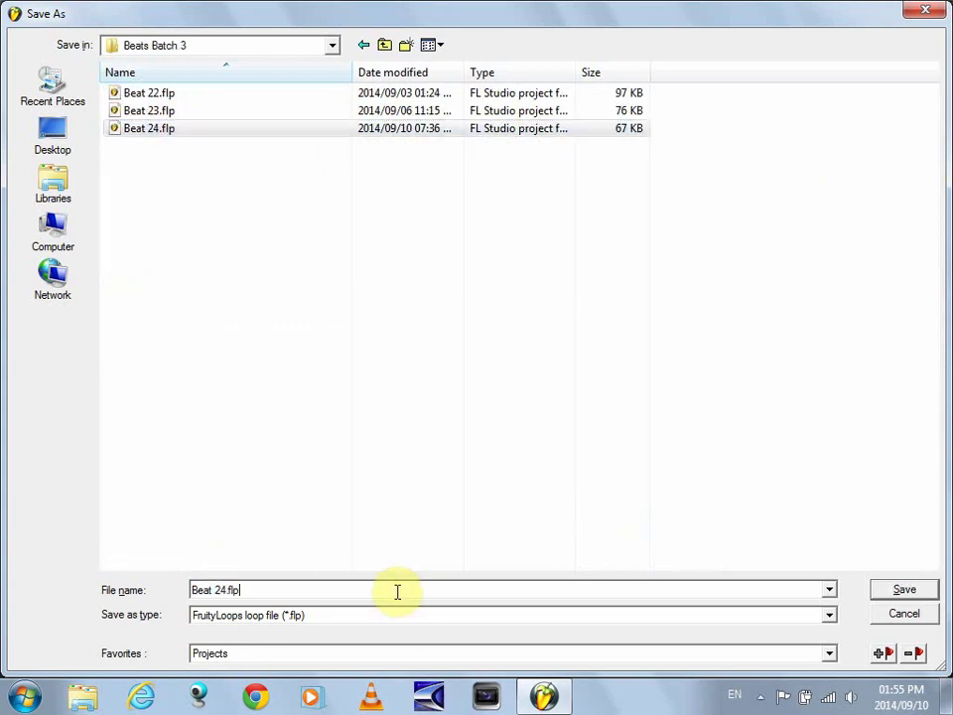
{"action": "type", "text": "25"}
{"action": "key", "text": "Return"}
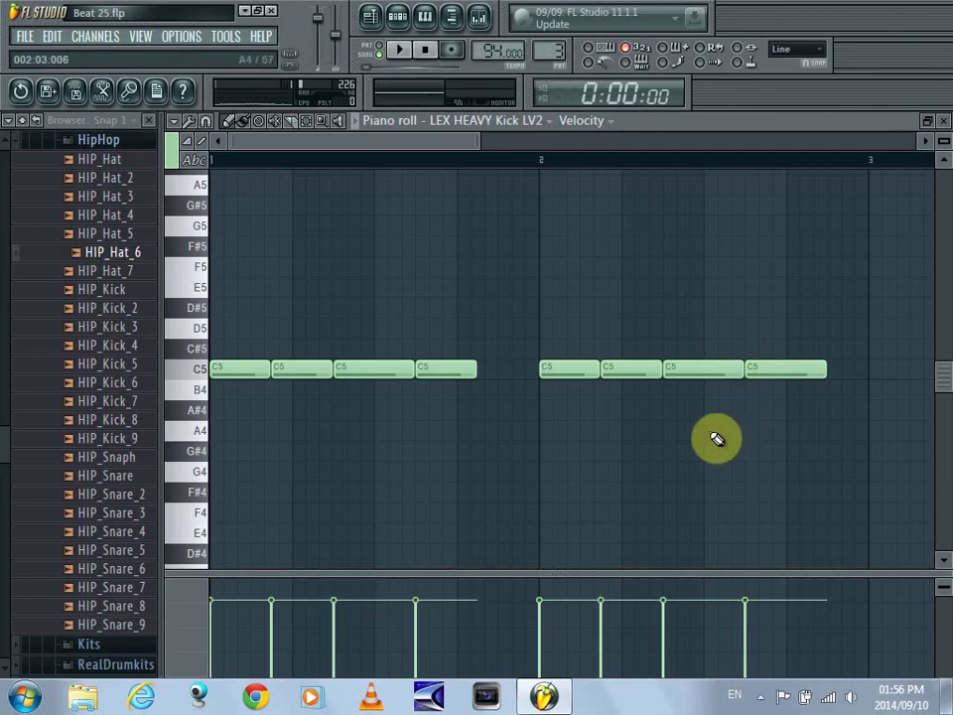
Play the song, leave the kick piano roll and insert a new Sampler channel before LEX HEAVY Kick LV2.
{"action": "key", "text": "space"}
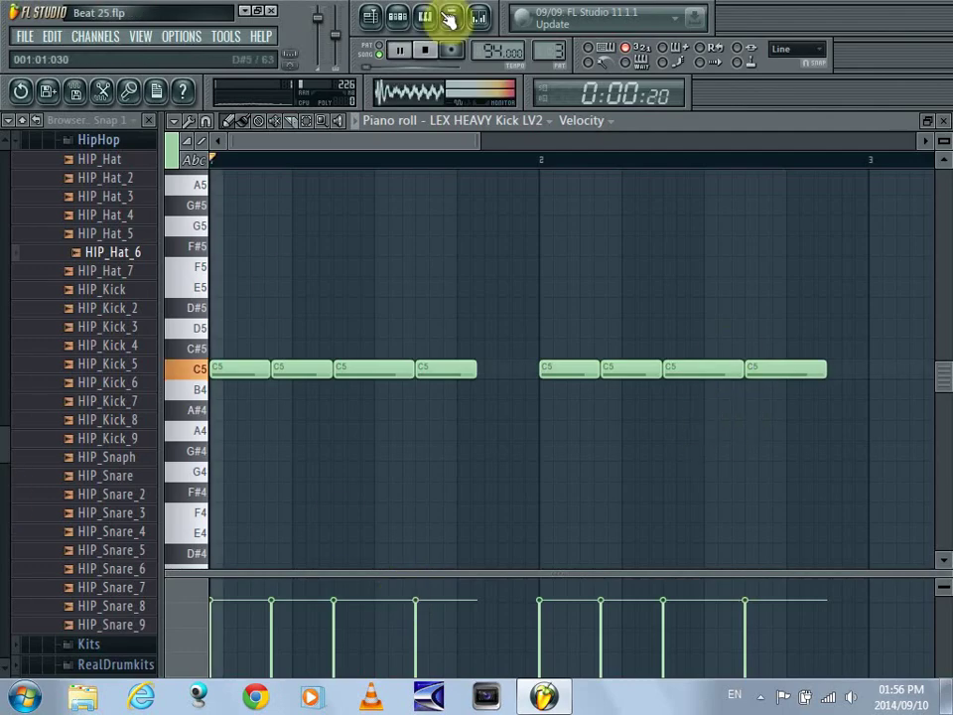
{"action": "left_click", "coordinate": [944, 120]}
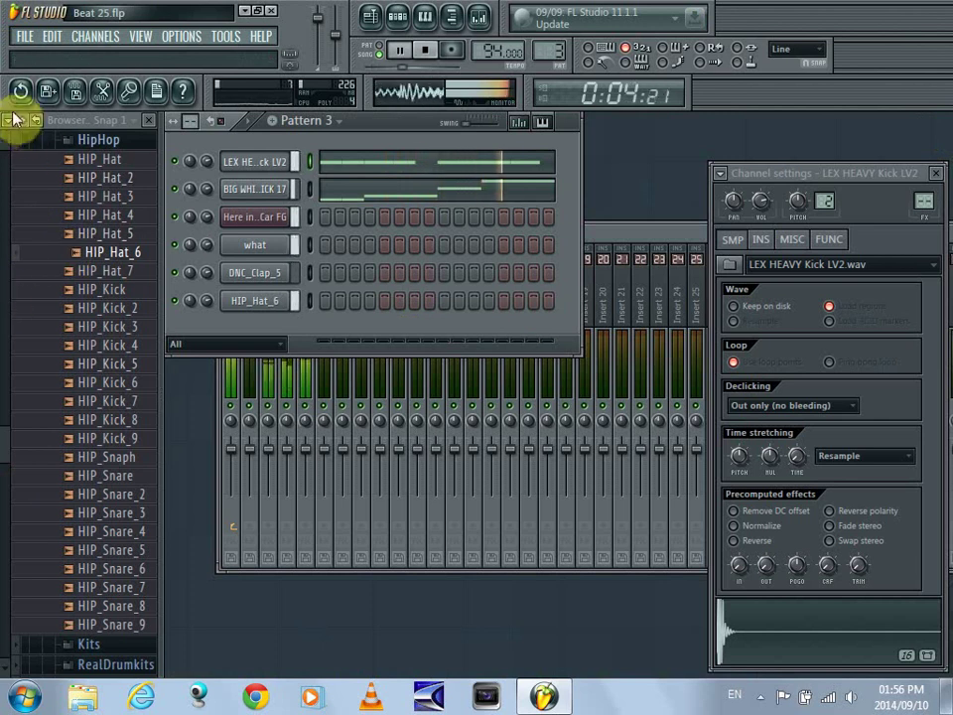
{"action": "left_click", "coordinate": [26, 120]}
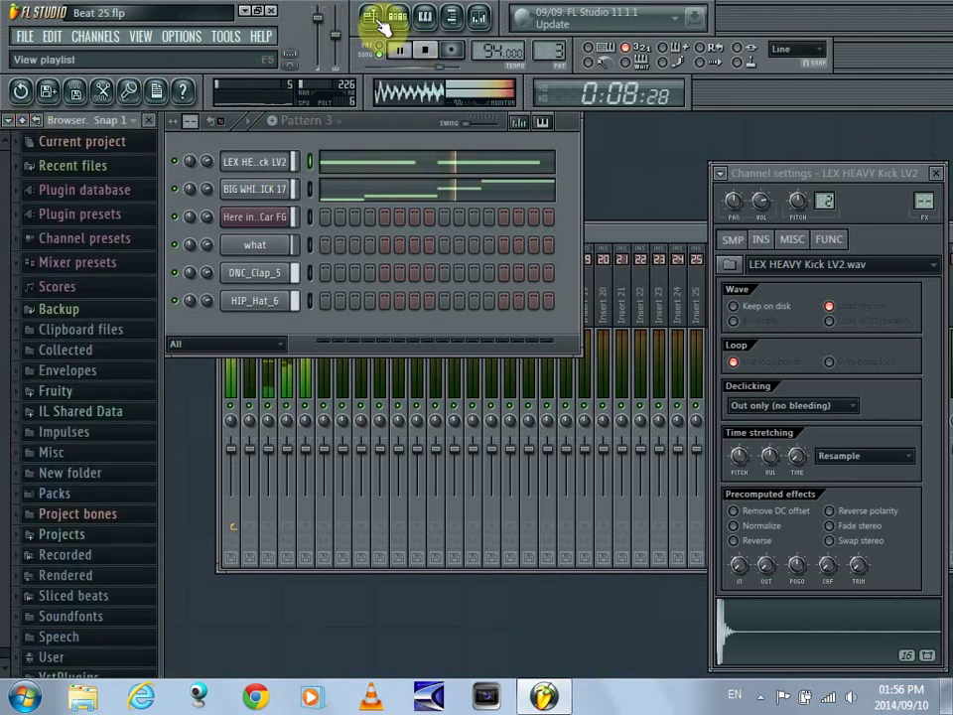
{"action": "right_click", "coordinate": [264, 171]}
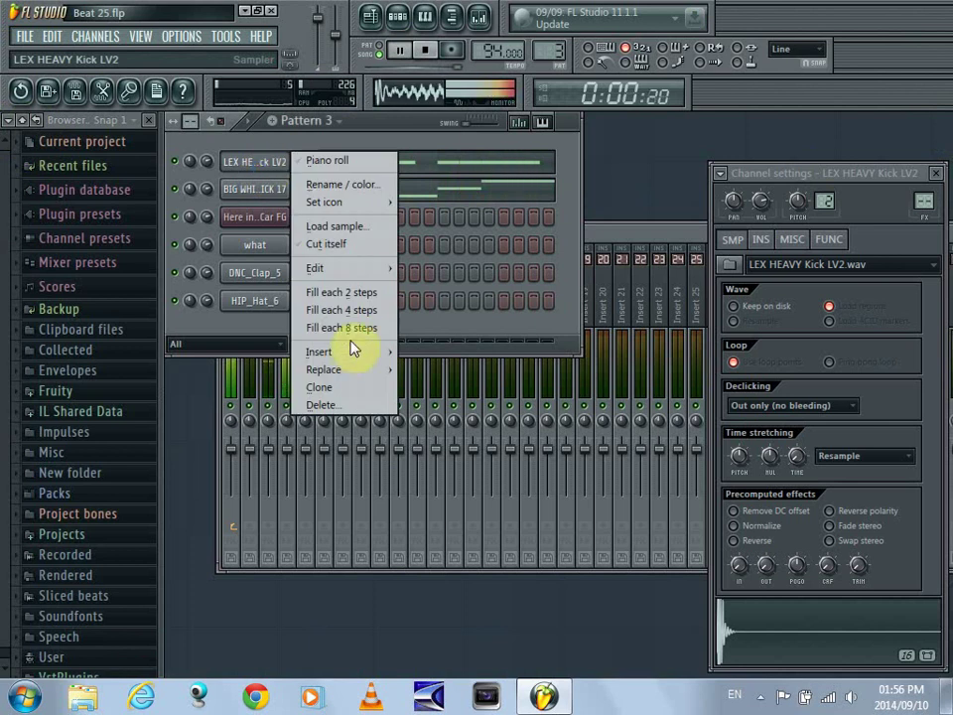
{"action": "mouse_move", "coordinate": [363, 355]}
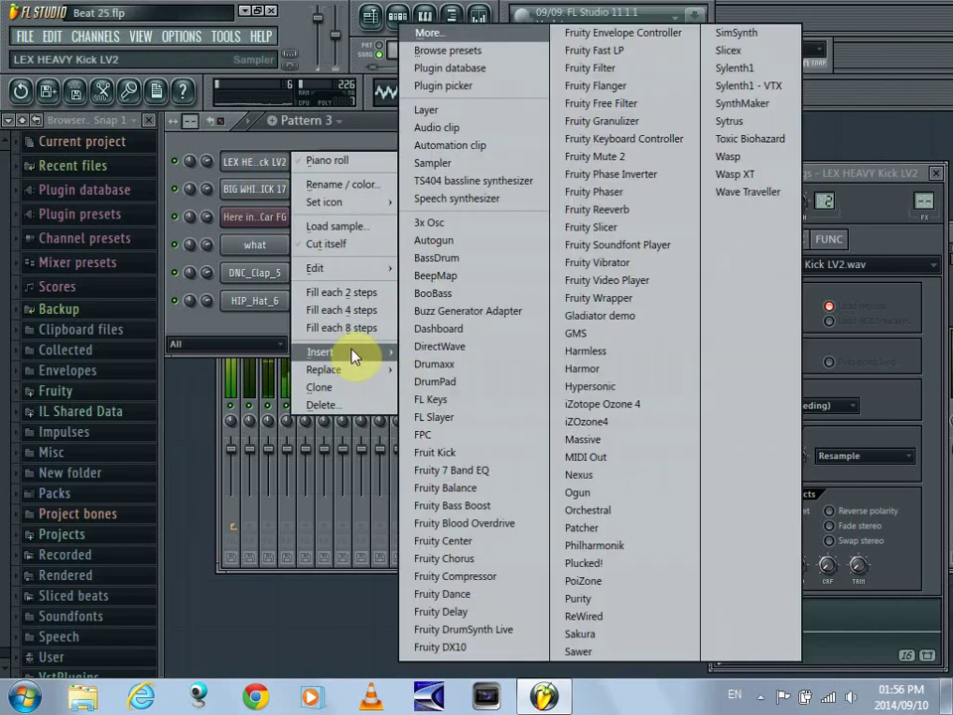
{"action": "left_click", "coordinate": [485, 167]}
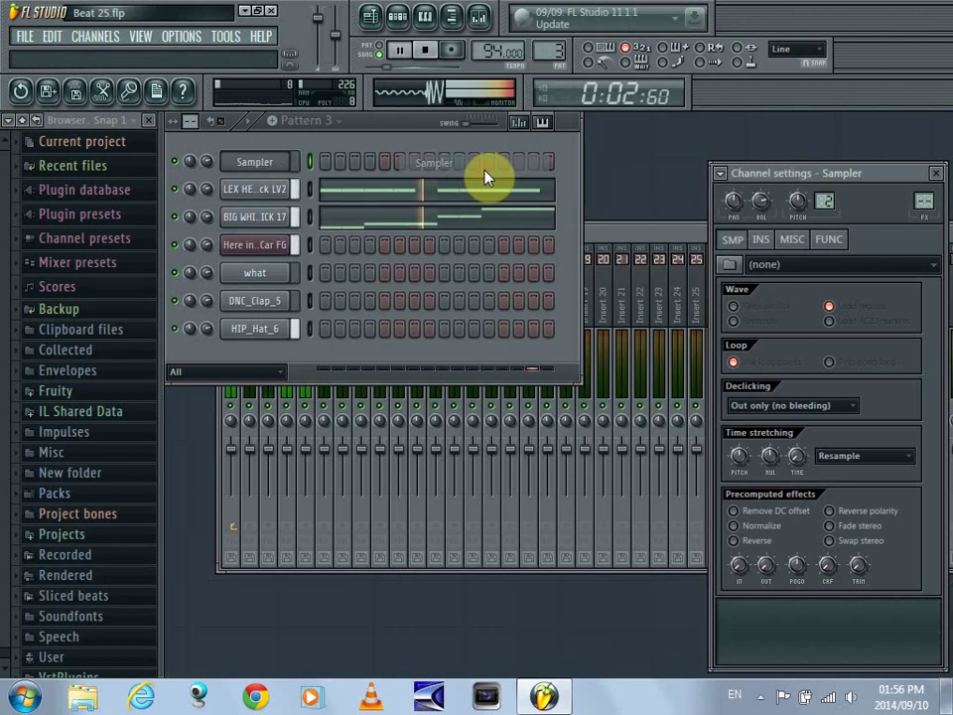
Load Hat_Open_01.wav from the Young Jeezy Trap Or Die FLP folder into the new Sampler channel.
{"action": "left_click", "coordinate": [730, 269]}
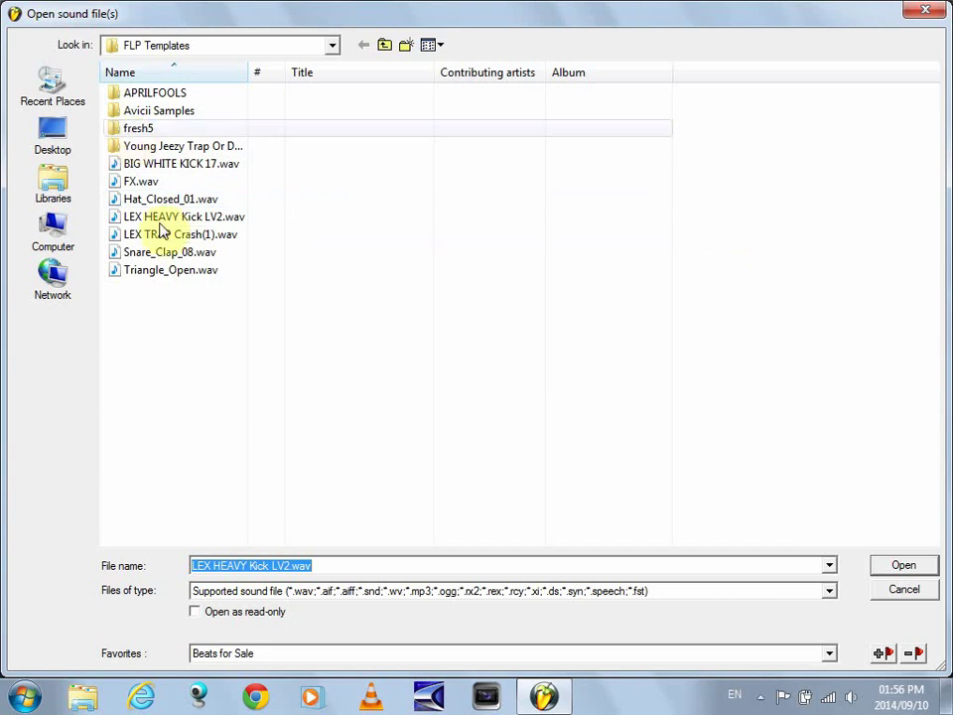
{"action": "double_click", "coordinate": [144, 146]}
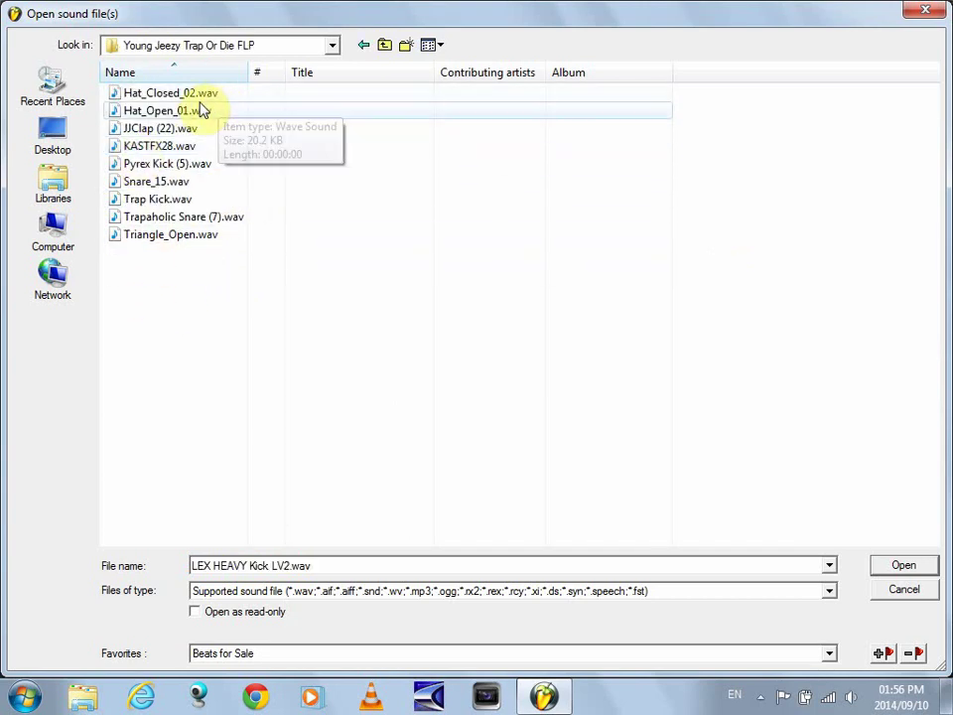
{"action": "left_click", "coordinate": [193, 113]}
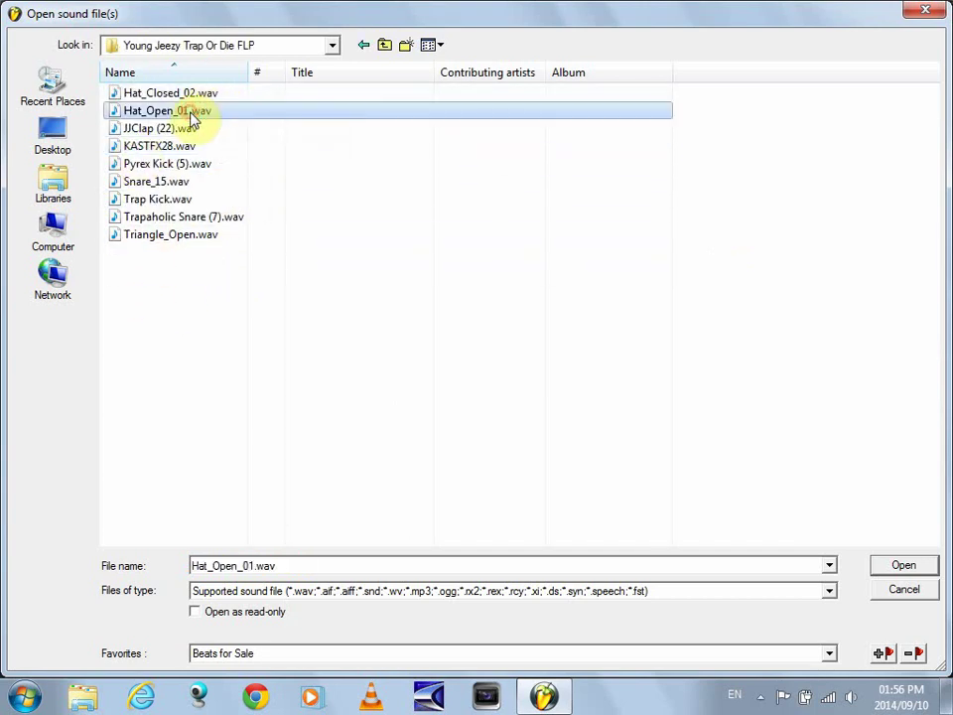
{"action": "left_click", "coordinate": [894, 574]}
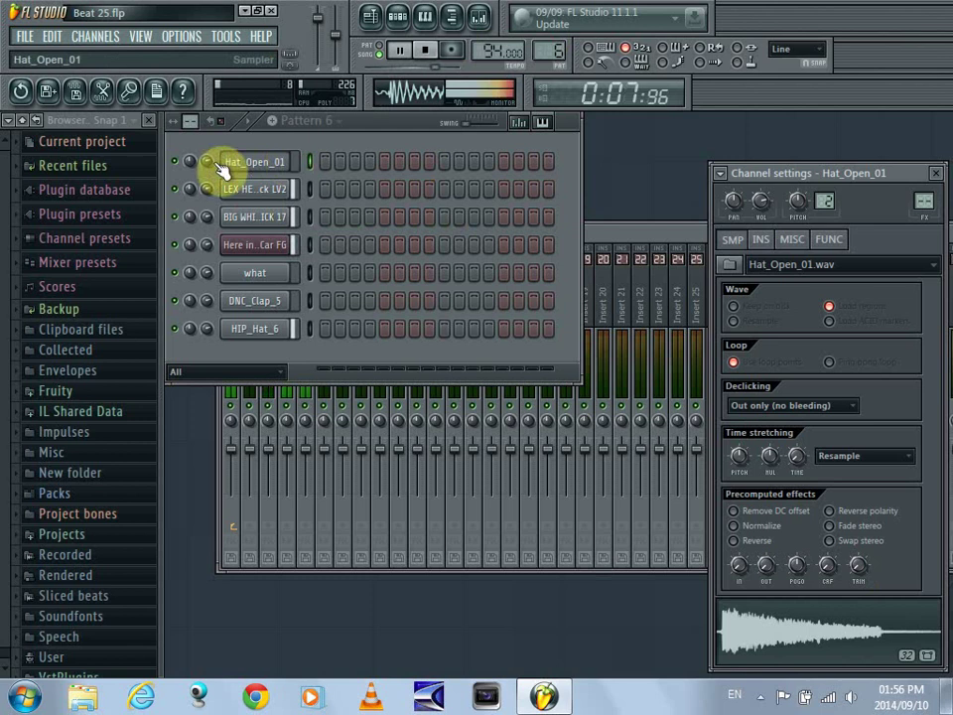
Open the Hat_Open_01 piano roll in Pattern 6 and place Pattern 6 clips across bars 1 to 4 of Track 6.
{"action": "right_click", "coordinate": [264, 164]}
{"action": "left_click", "coordinate": [359, 163]}
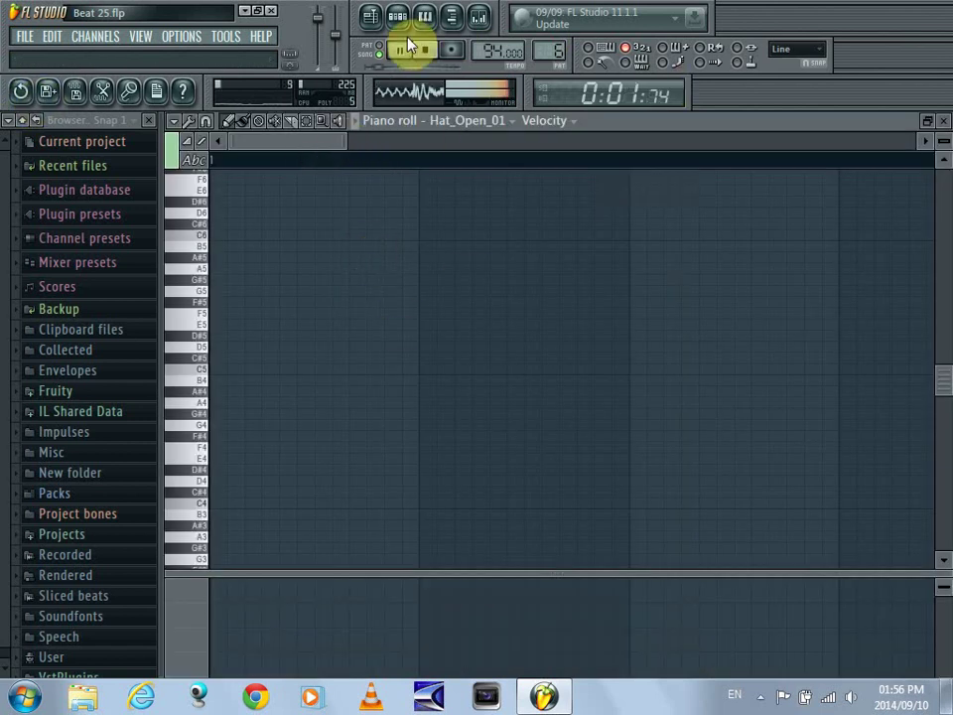
{"action": "left_click", "coordinate": [371, 17]}
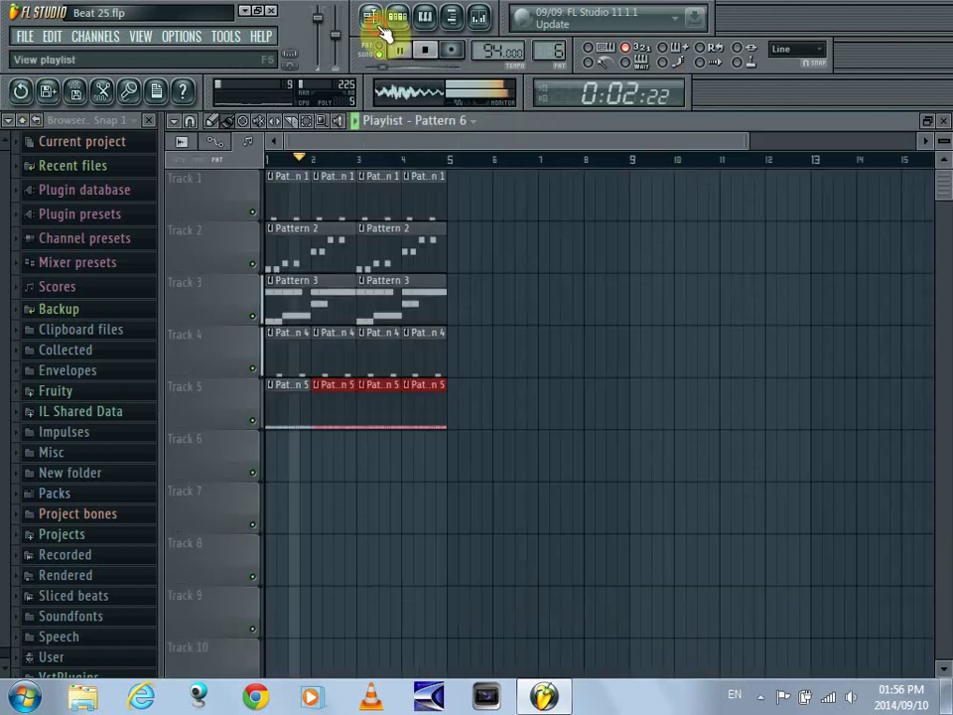
{"action": "left_click", "coordinate": [275, 455]}
{"action": "left_click_drag", "start_coordinate": [275, 454], "coordinate": [415, 450]}
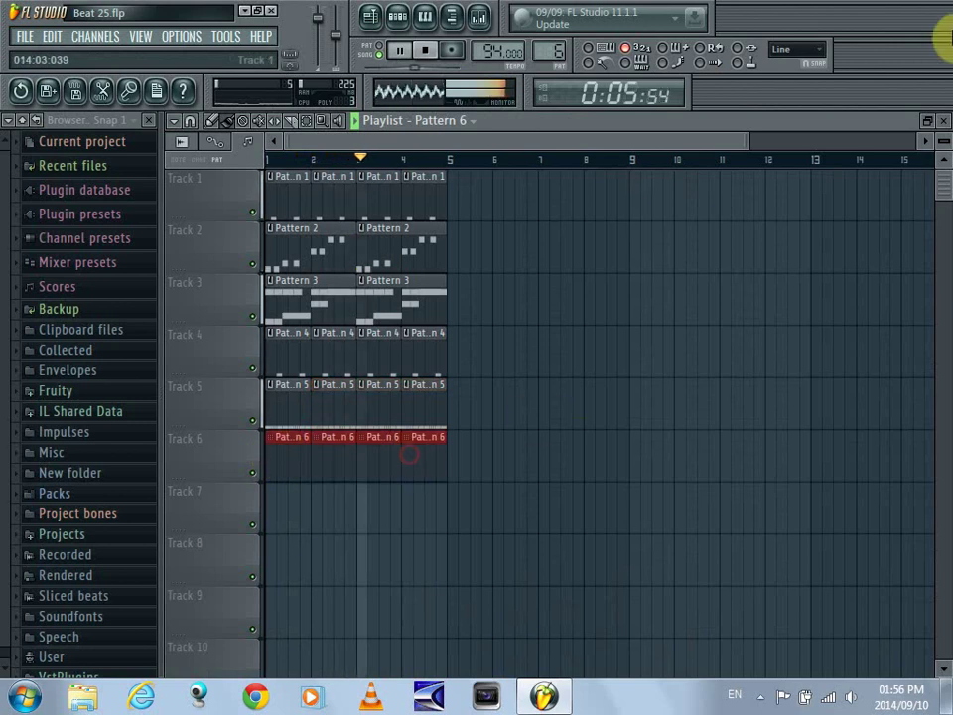
{"action": "left_click", "coordinate": [945, 131]}
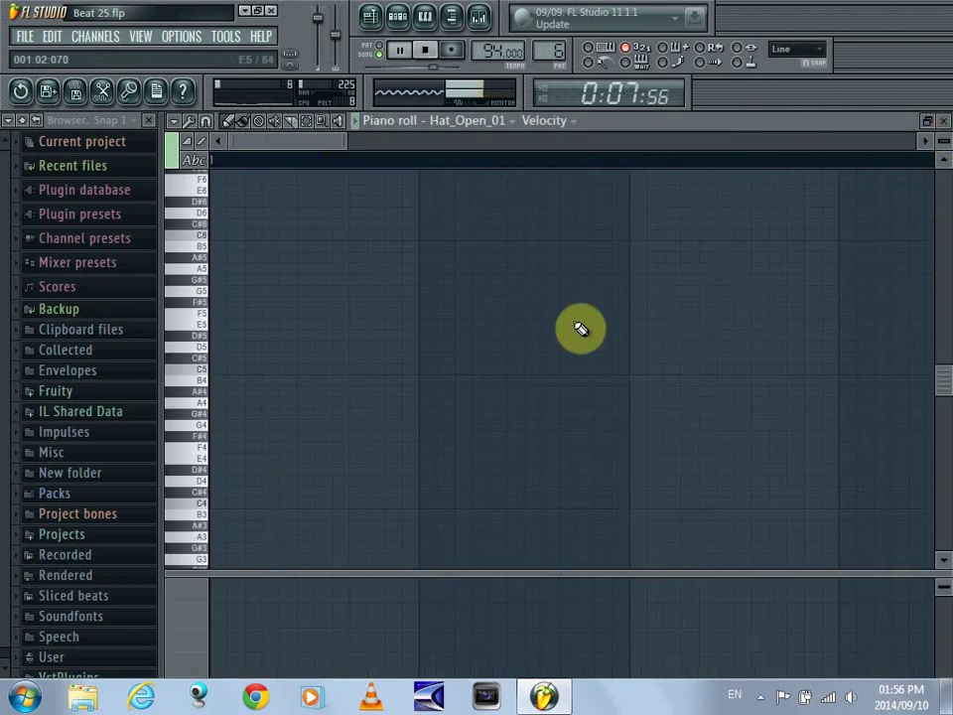
Place one half-beat C5 Hat_Open_01 note on the second half of beat 2 in bar 1 and play the song.
{"action": "key", "text": "space"}
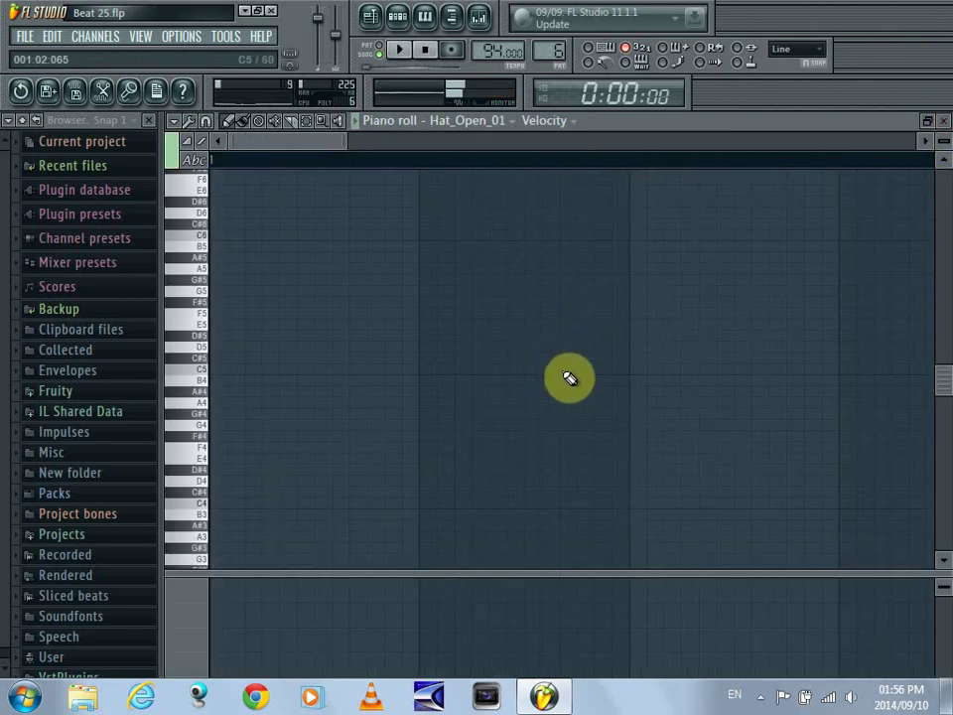
{"action": "left_click_drag", "start_coordinate": [586, 371], "coordinate": [459, 372]}
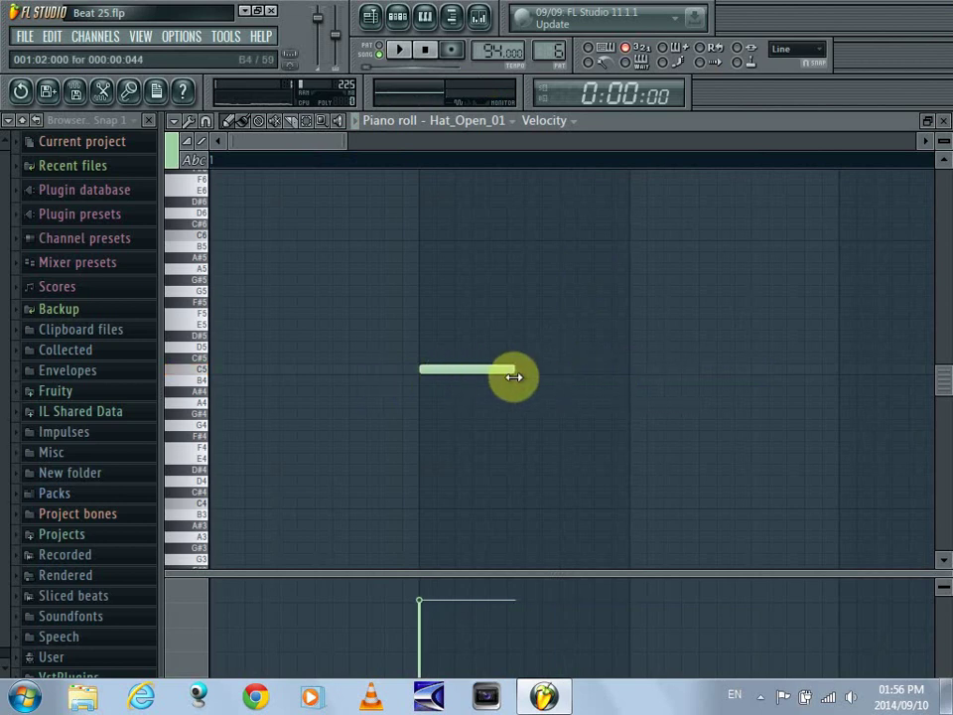
{"action": "left_click", "coordinate": [529, 369]}
{"action": "right_click", "coordinate": [489, 365]}
{"action": "key", "text": "space"}
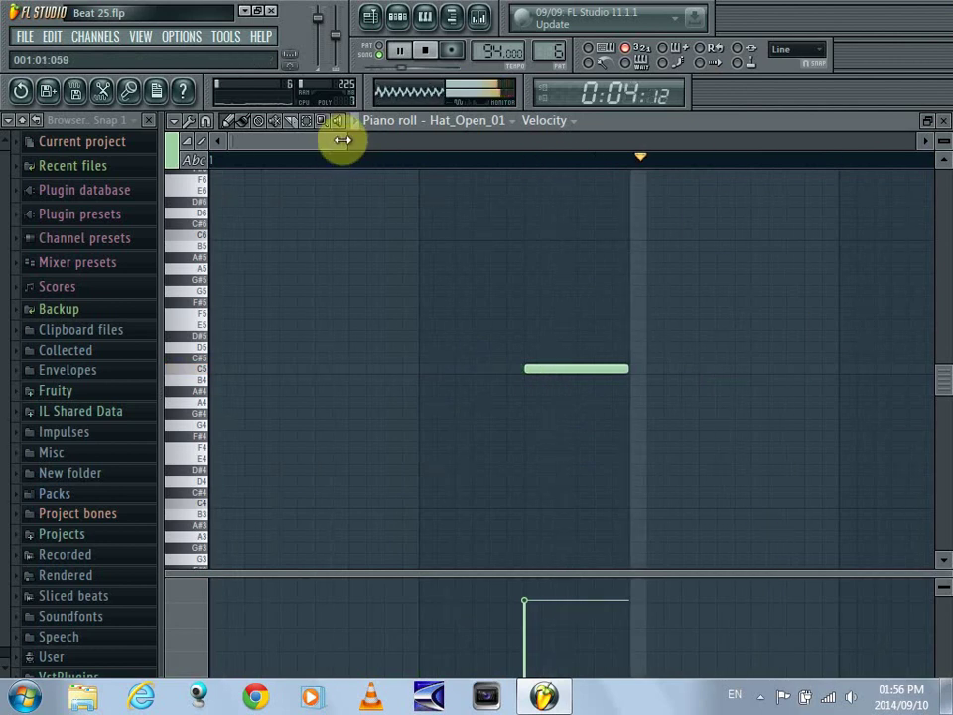
{"action": "left_click_drag", "start_coordinate": [340, 142], "coordinate": [452, 123]}
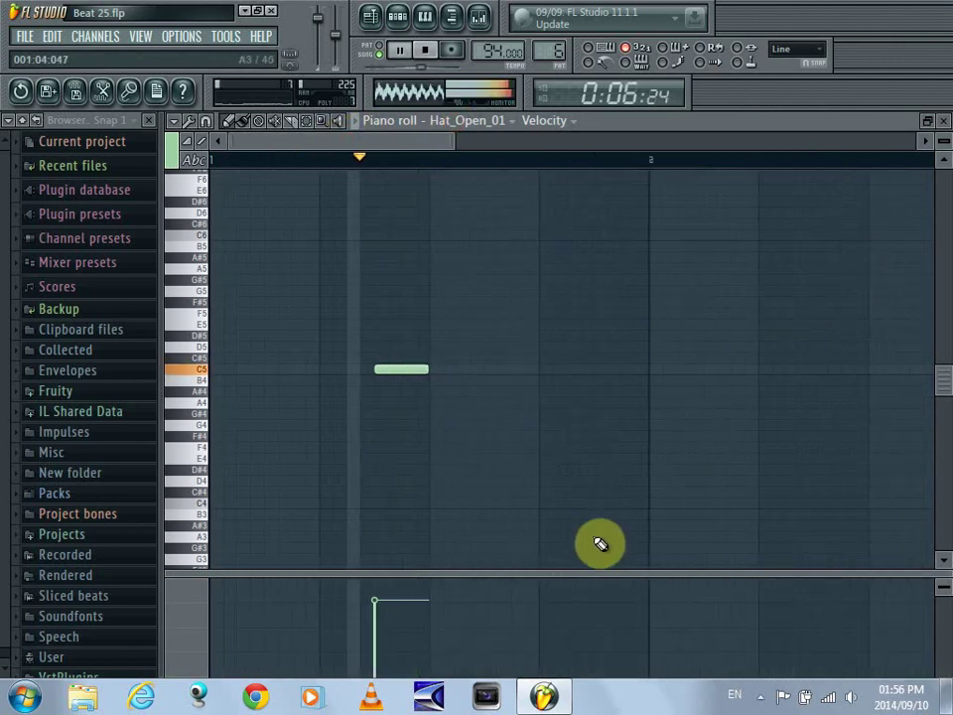
{"action": "left_click", "coordinate": [370, 16]}
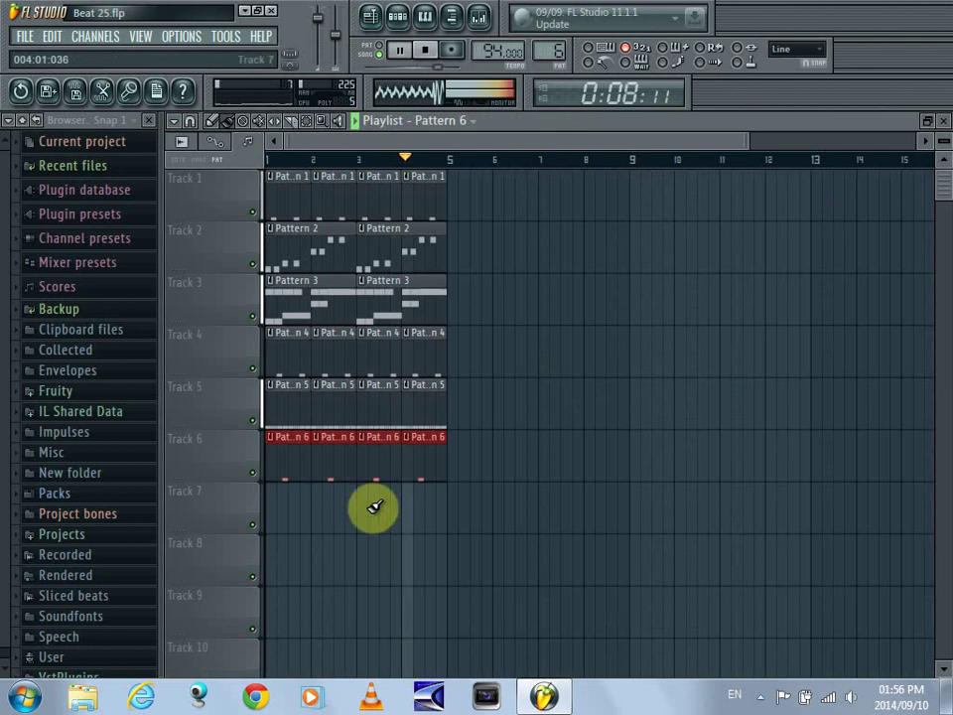
{"action": "double_click", "coordinate": [342, 449]}
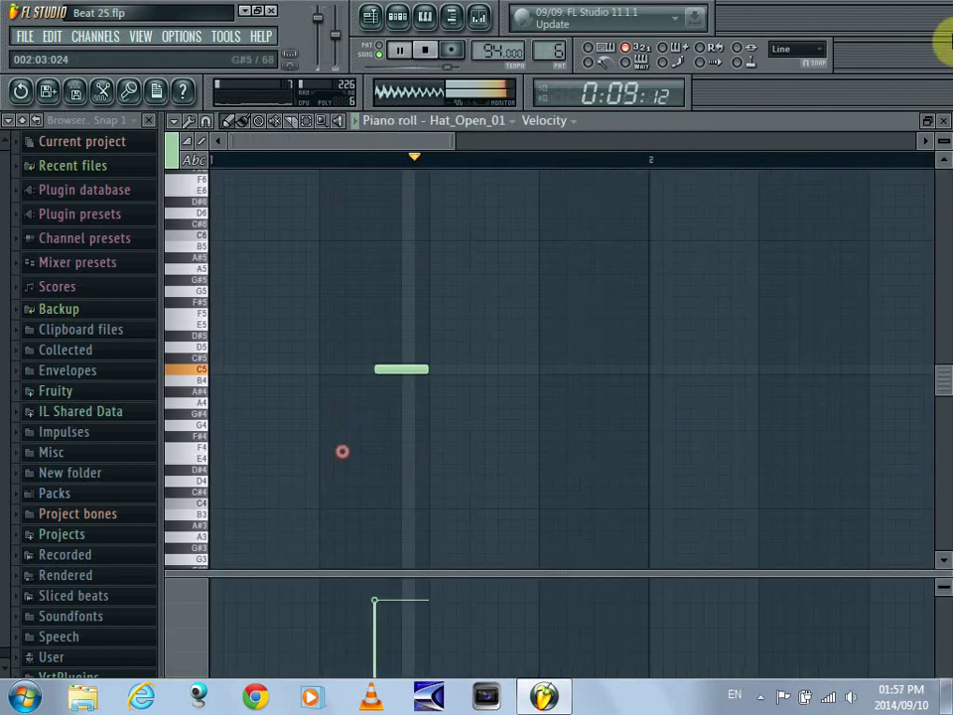
Route the Hat_Open_01 and LEX HEAVY Kick LV2 channels each to their own free mixer track.
{"action": "left_click", "coordinate": [942, 120]}
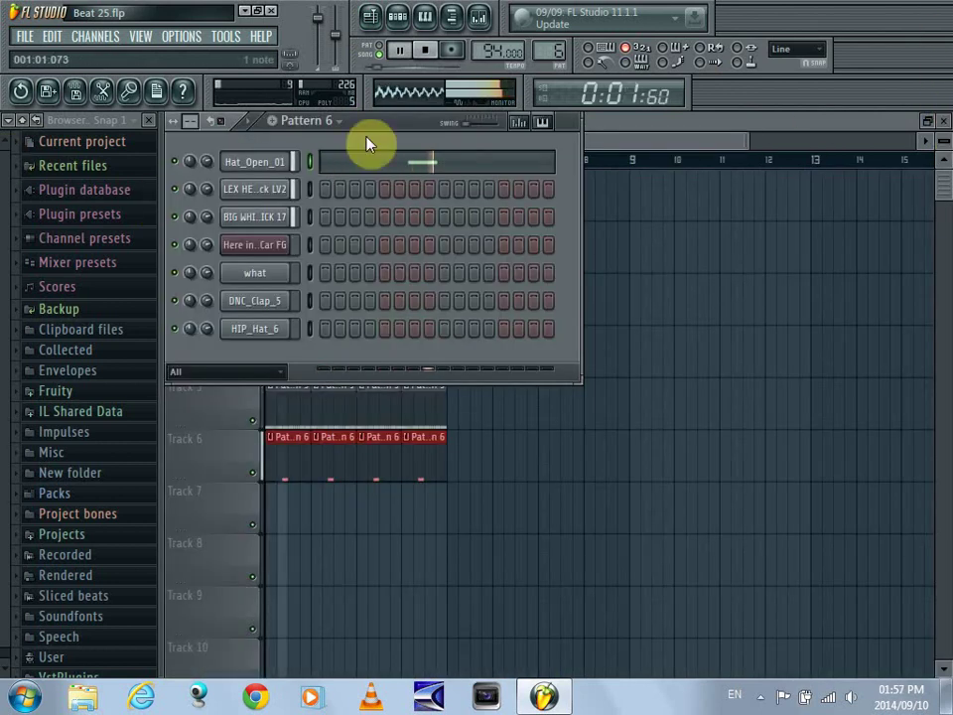
{"action": "left_click", "coordinate": [266, 164]}
{"action": "left_click", "coordinate": [720, 175]}
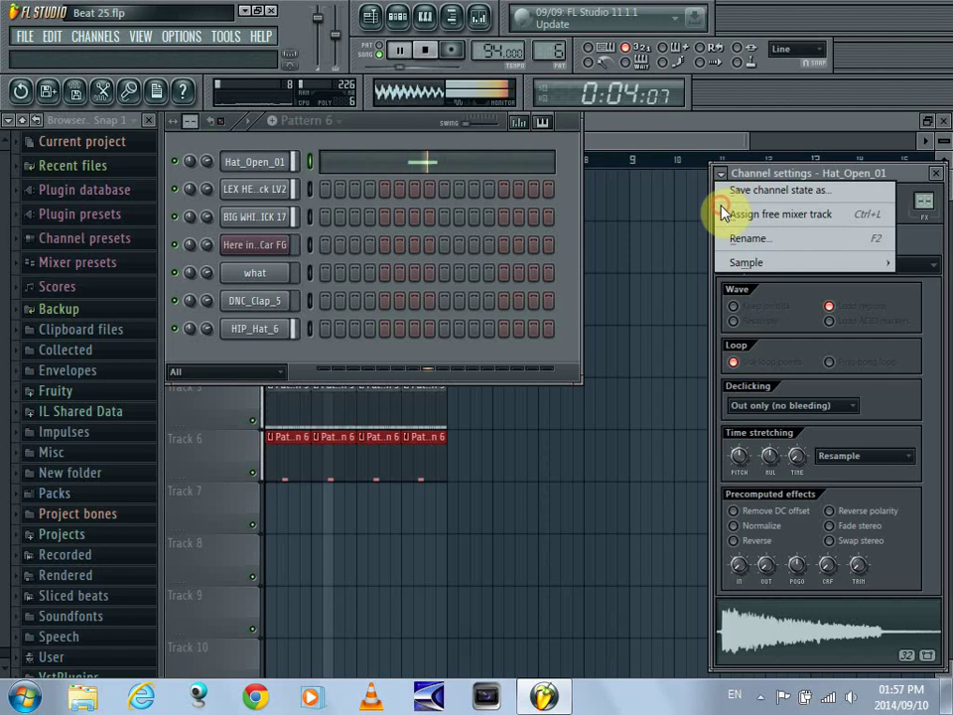
{"action": "left_click", "coordinate": [724, 214]}
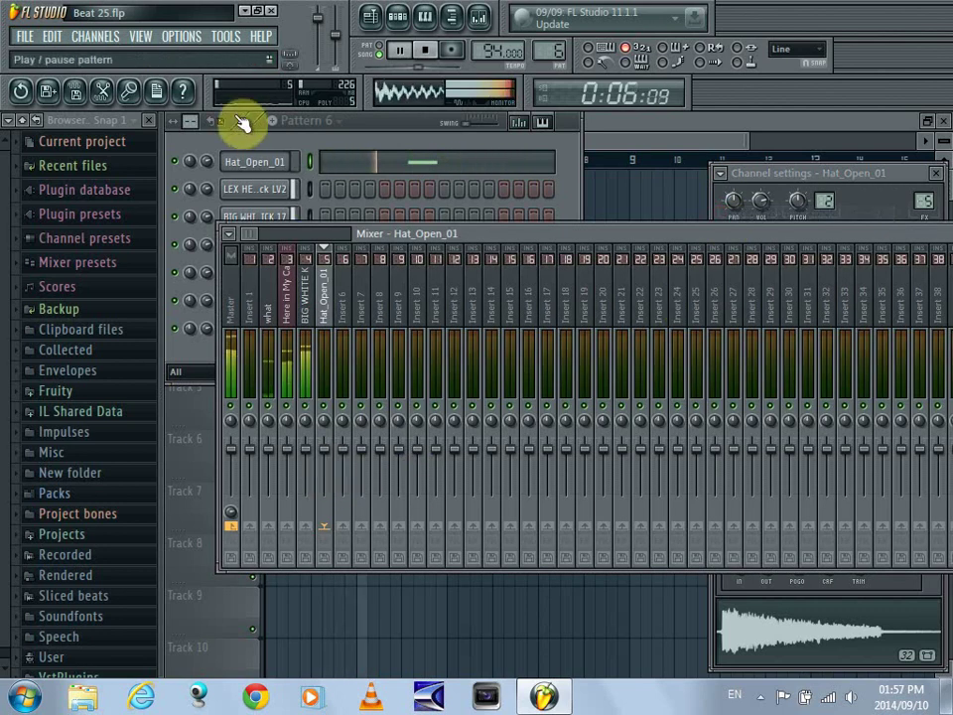
{"action": "left_click", "coordinate": [276, 194]}
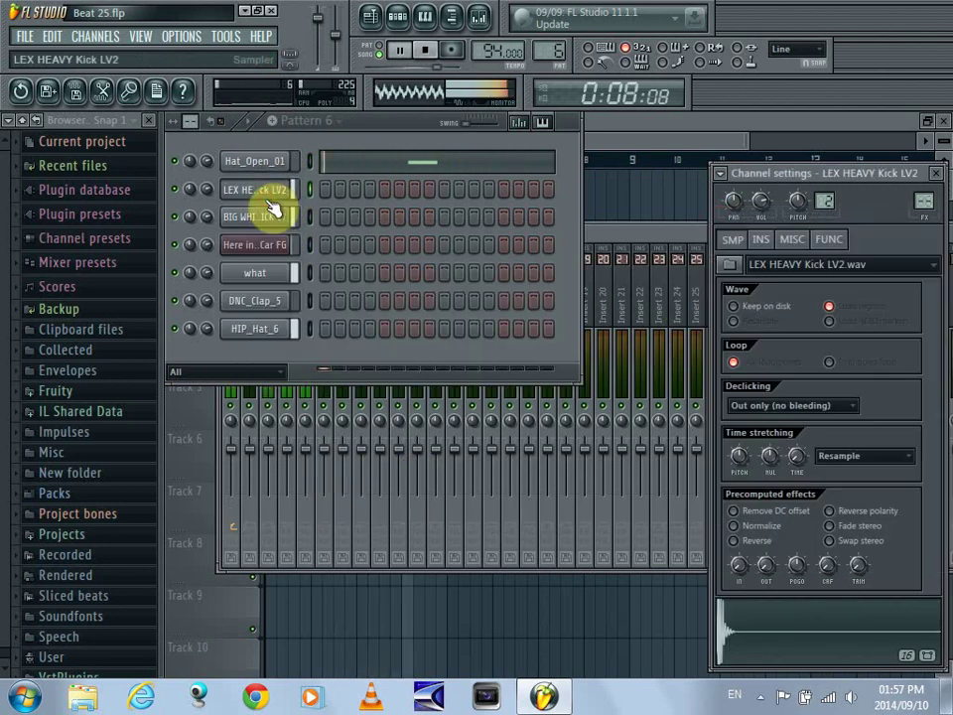
{"action": "left_click", "coordinate": [725, 175]}
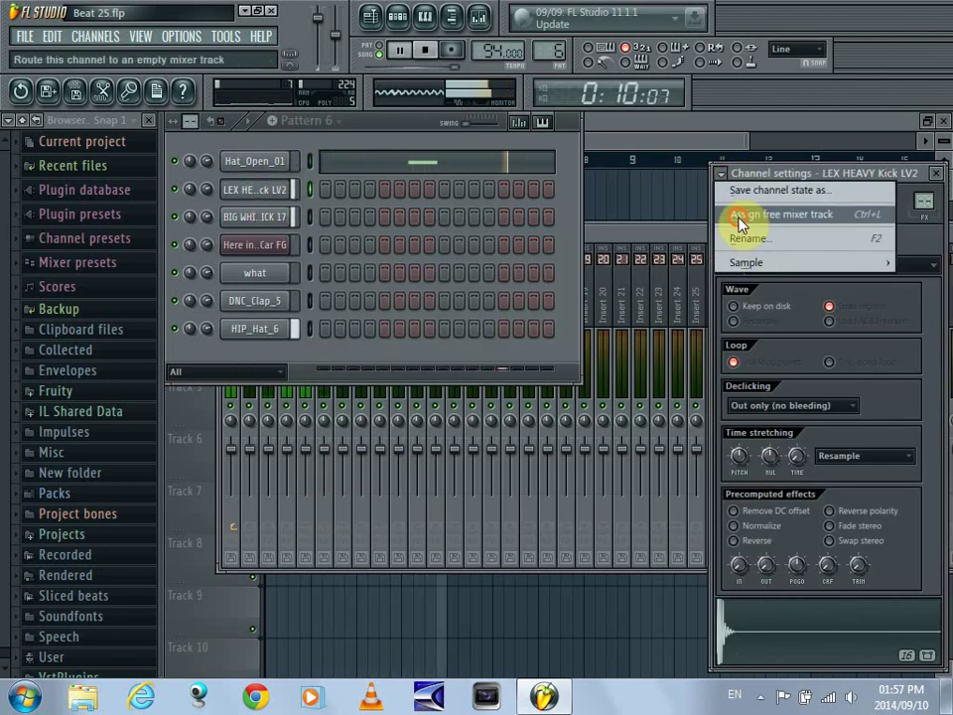
{"action": "left_click", "coordinate": [735, 214]}
Check the settings of BIG WHITE KICK 17 and Here in My Car FG, and replay the song from the start in the playlist.
{"action": "left_click", "coordinate": [277, 219]}
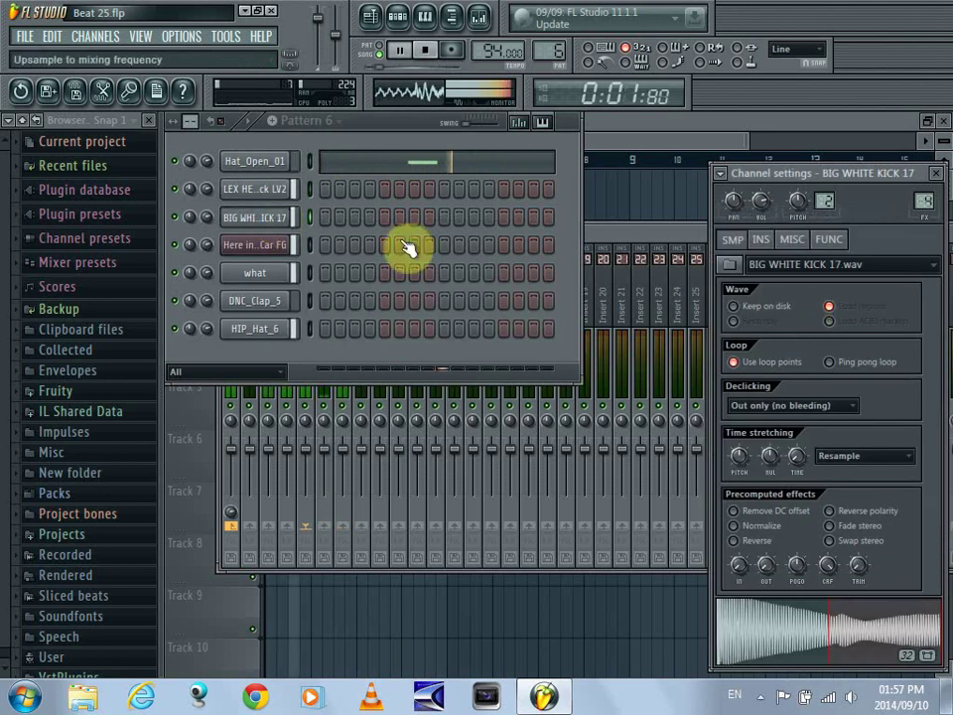
{"action": "left_click", "coordinate": [260, 245]}
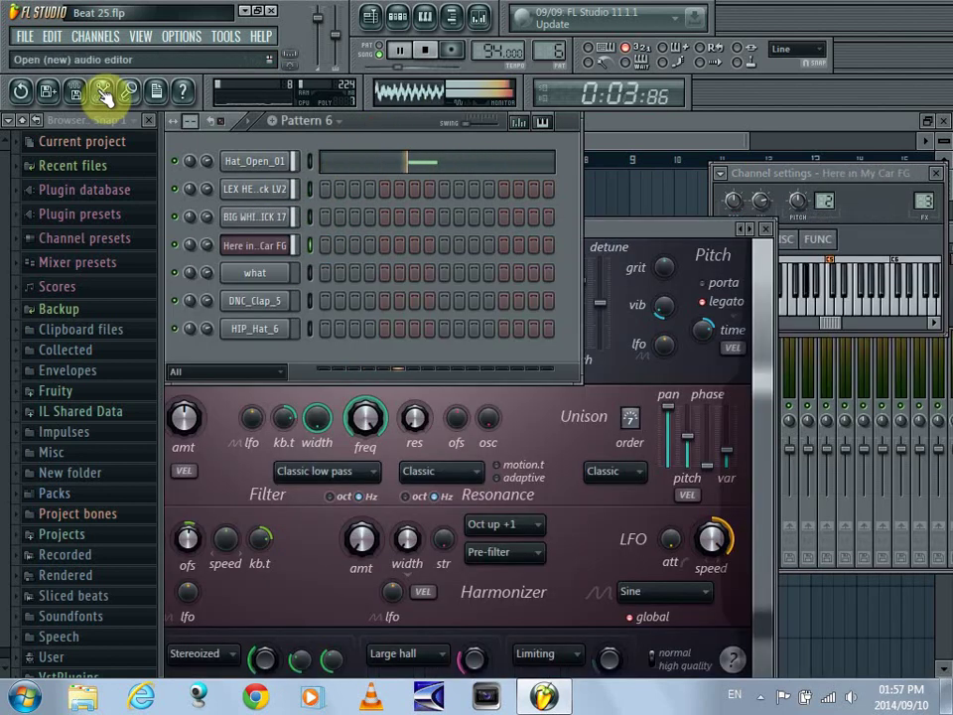
{"action": "left_click", "coordinate": [372, 17]}
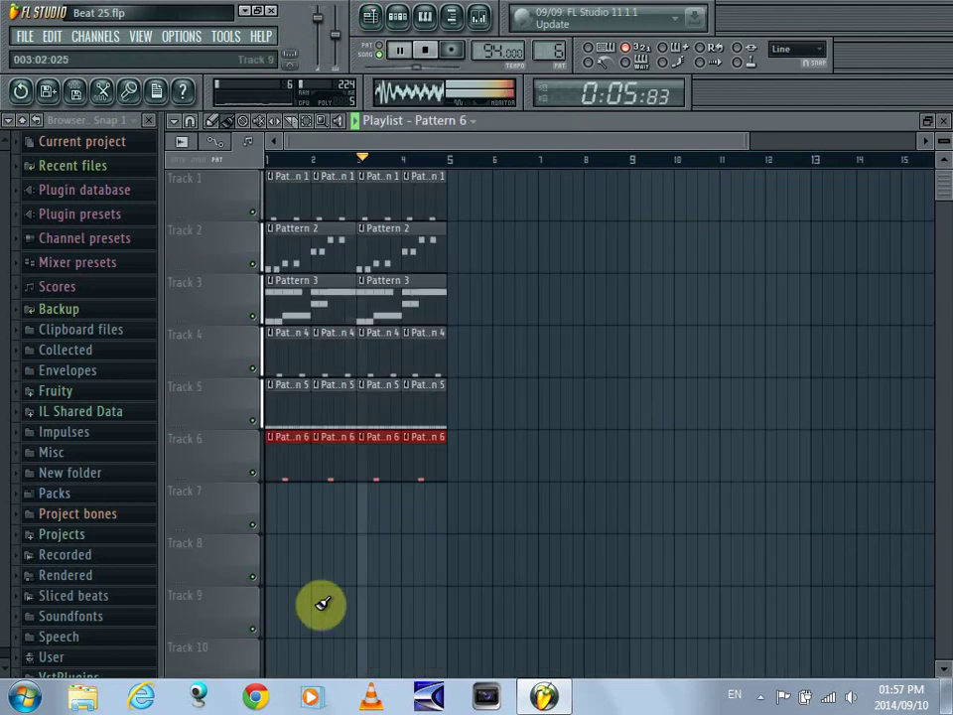
{"action": "key", "text": "space"}
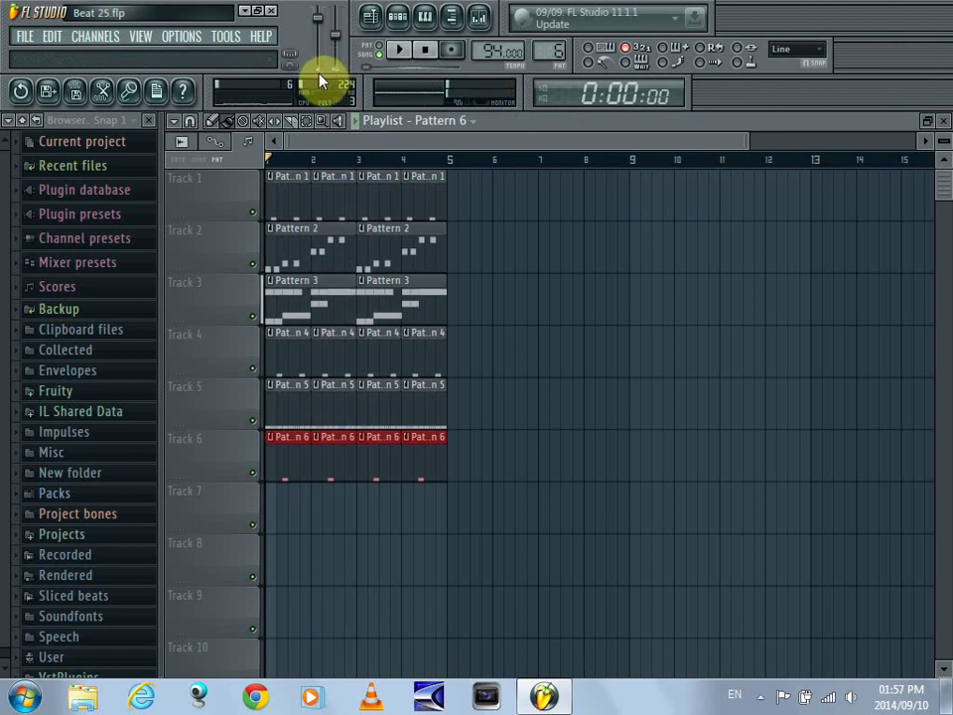
{"action": "key", "text": "space"}
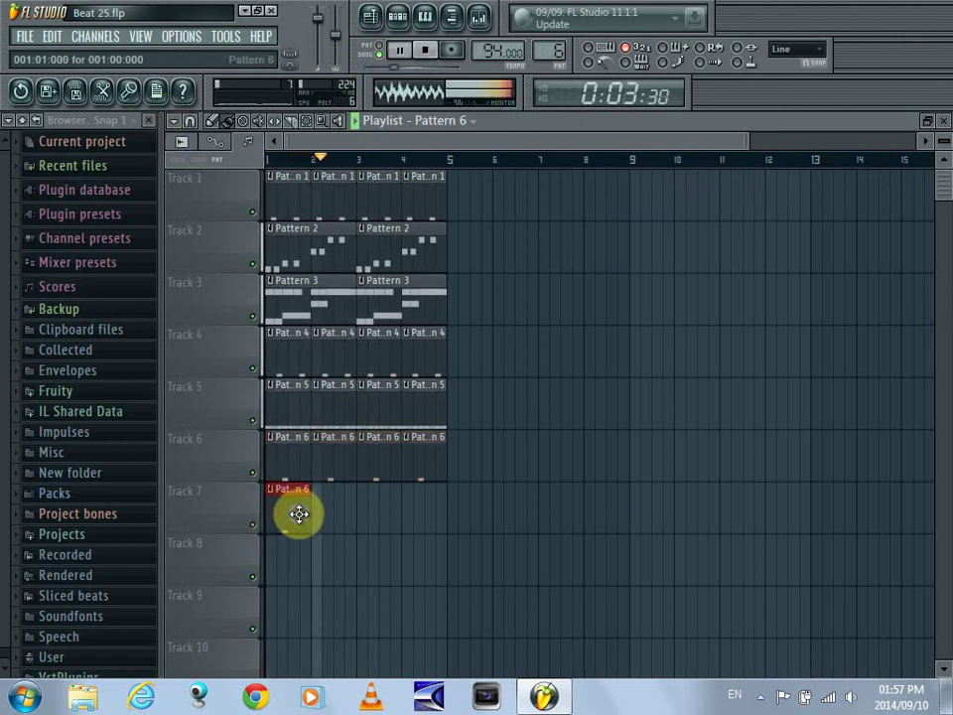
Replace the Pattern 6 clip in bar 1 of Track 7 with a Pattern 7 clip, and close the playlist.
{"action": "right_click", "coordinate": [298, 511]}
{"action": "left_click_drag", "start_coordinate": [551, 52], "coordinate": [551, 42]}
{"action": "left_click", "coordinate": [270, 495]}
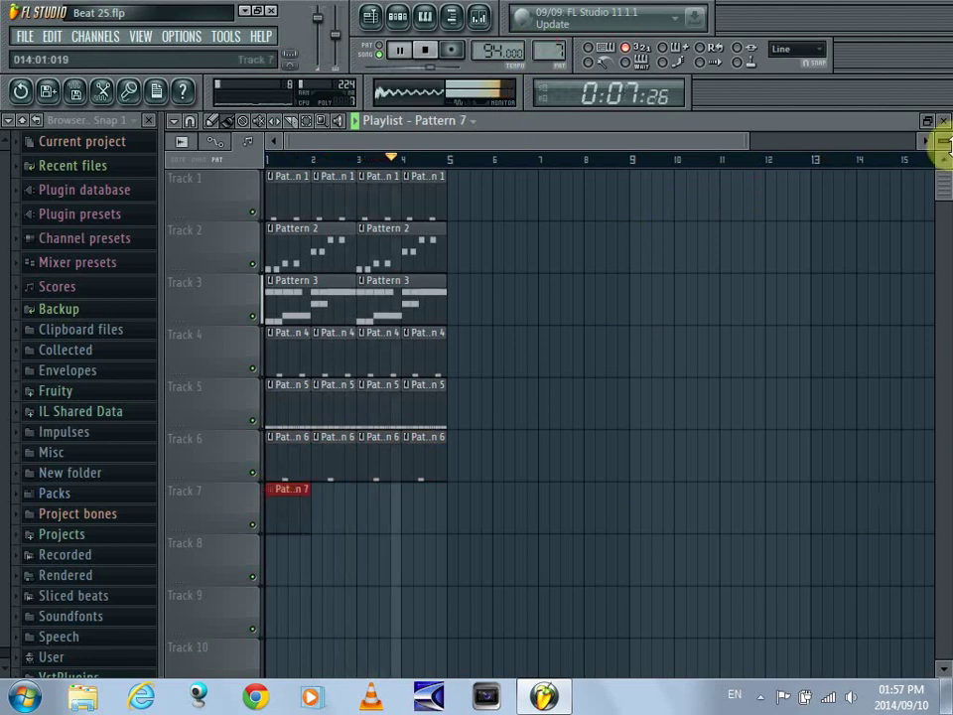
{"action": "left_click", "coordinate": [943, 120]}
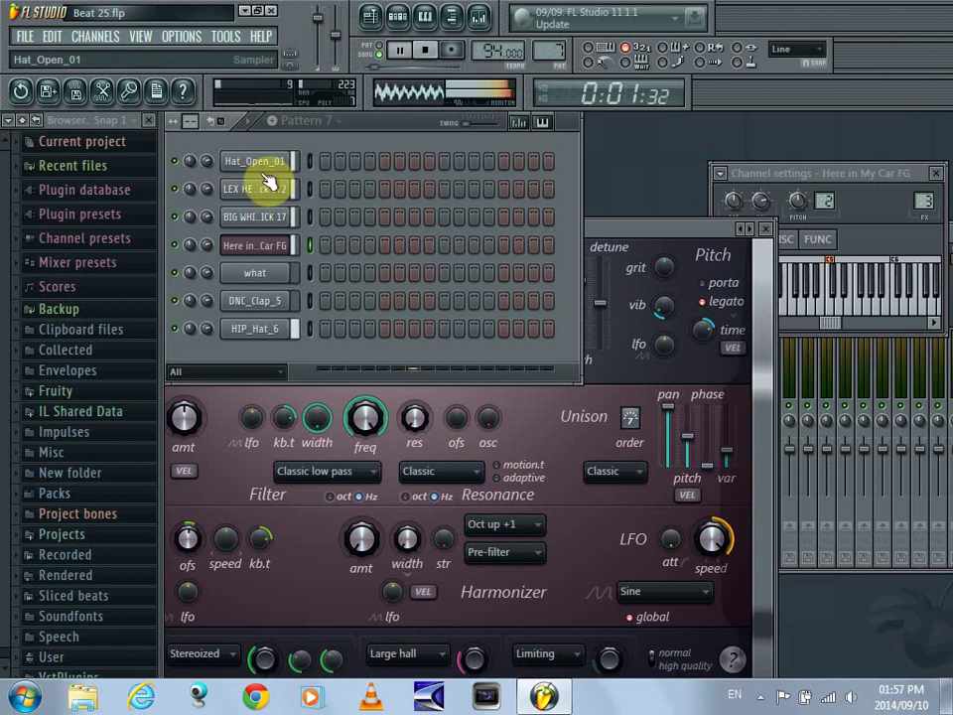
Stop playback and insert a new Sampler channel above Hat_Open_01.
{"action": "key", "text": "space"}
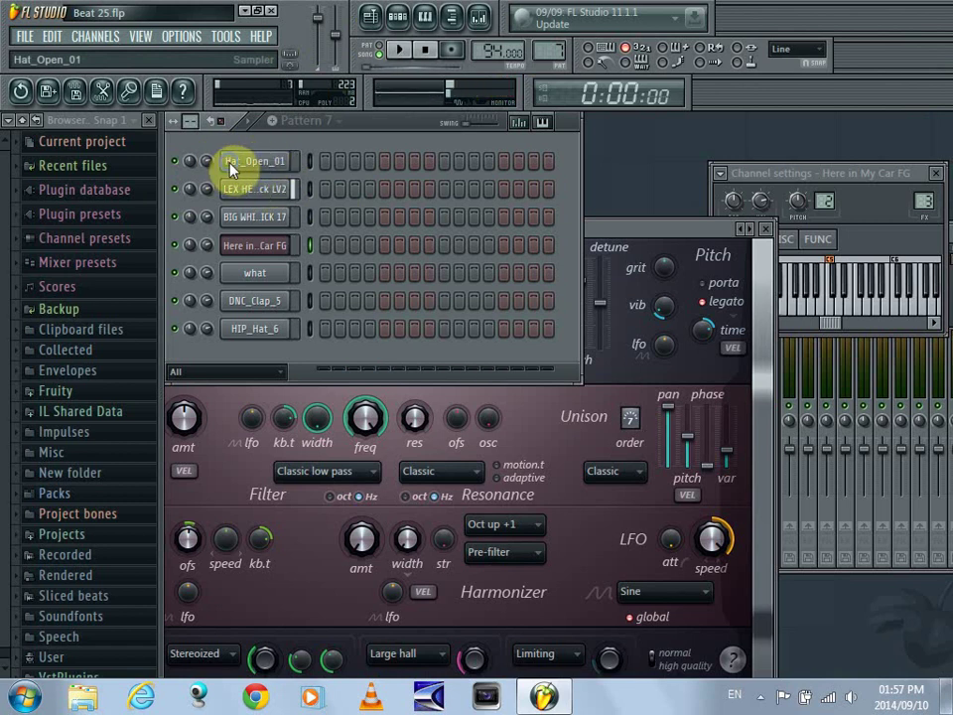
{"action": "right_click", "coordinate": [287, 161]}
{"action": "mouse_move", "coordinate": [342, 356]}
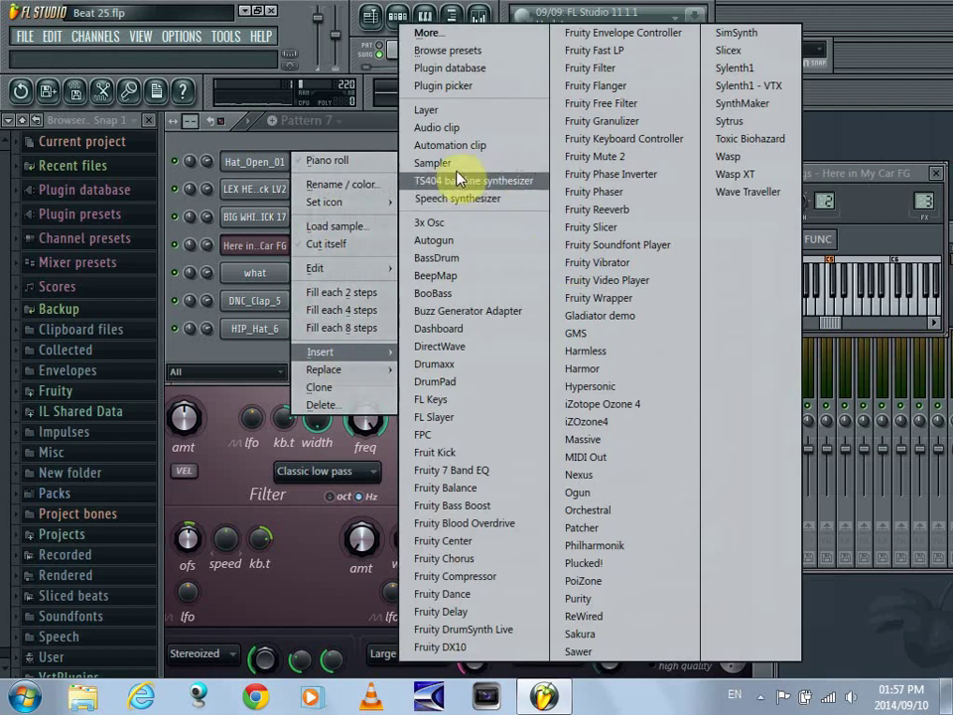
{"action": "left_click", "coordinate": [455, 165]}
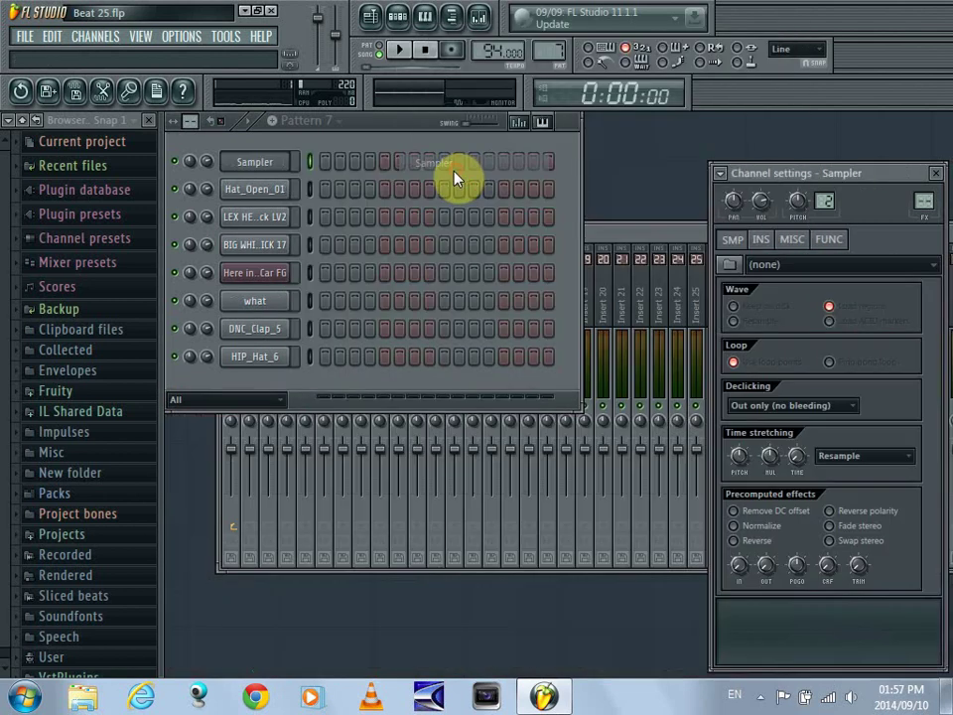
Load the DNC_OrionString sample from Packs > Legacy > Instruments > Strings into the new Sampler channel.
{"action": "left_click", "coordinate": [70, 556]}
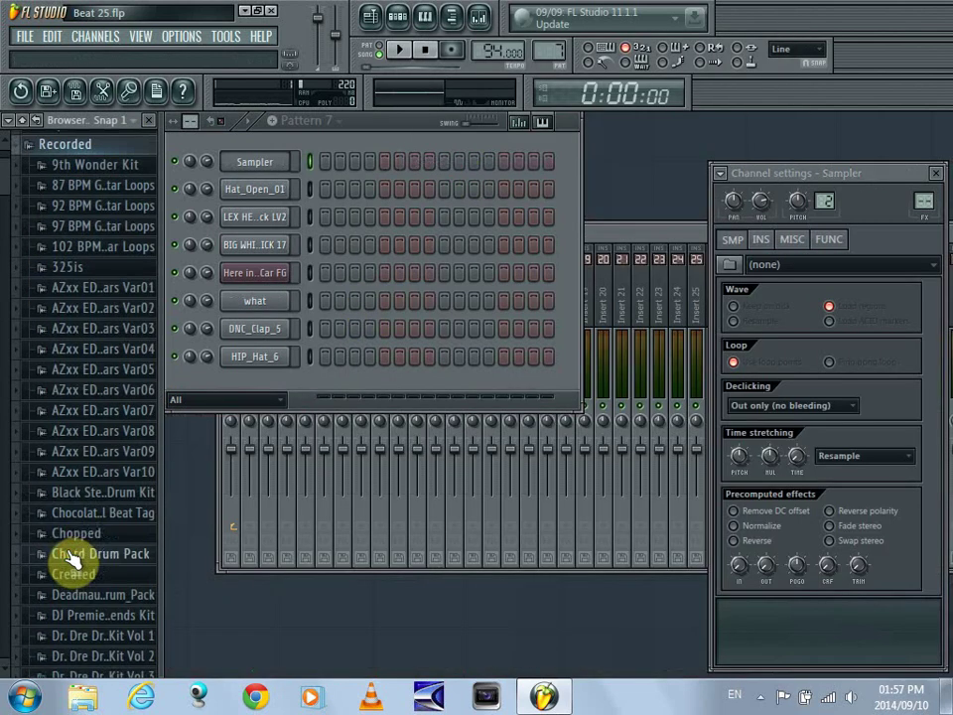
{"action": "left_click", "coordinate": [99, 142]}
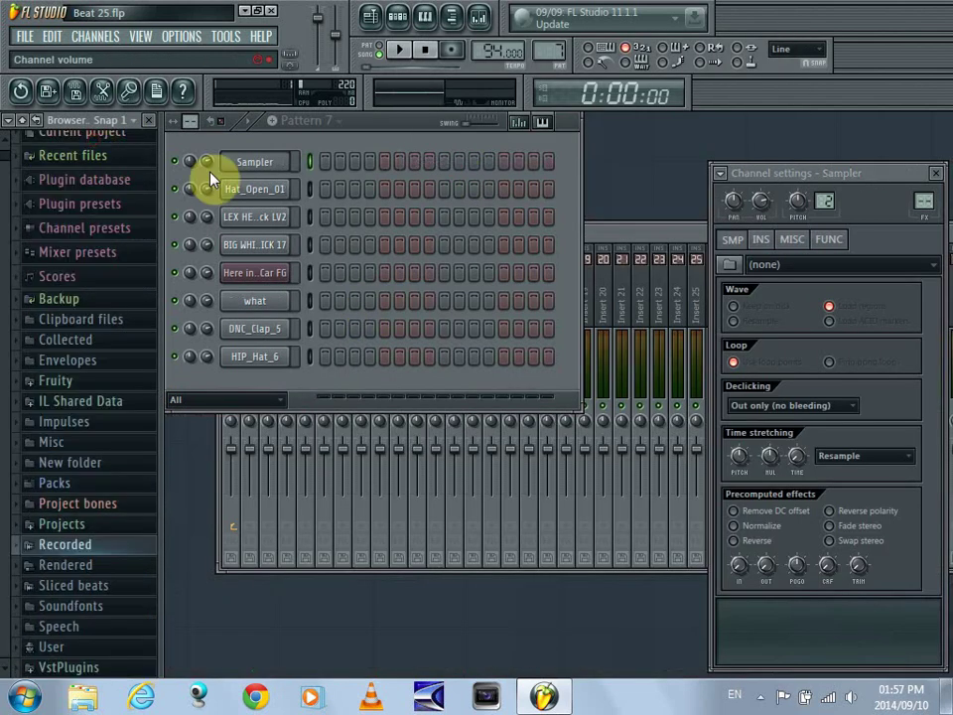
{"action": "left_click", "coordinate": [47, 480]}
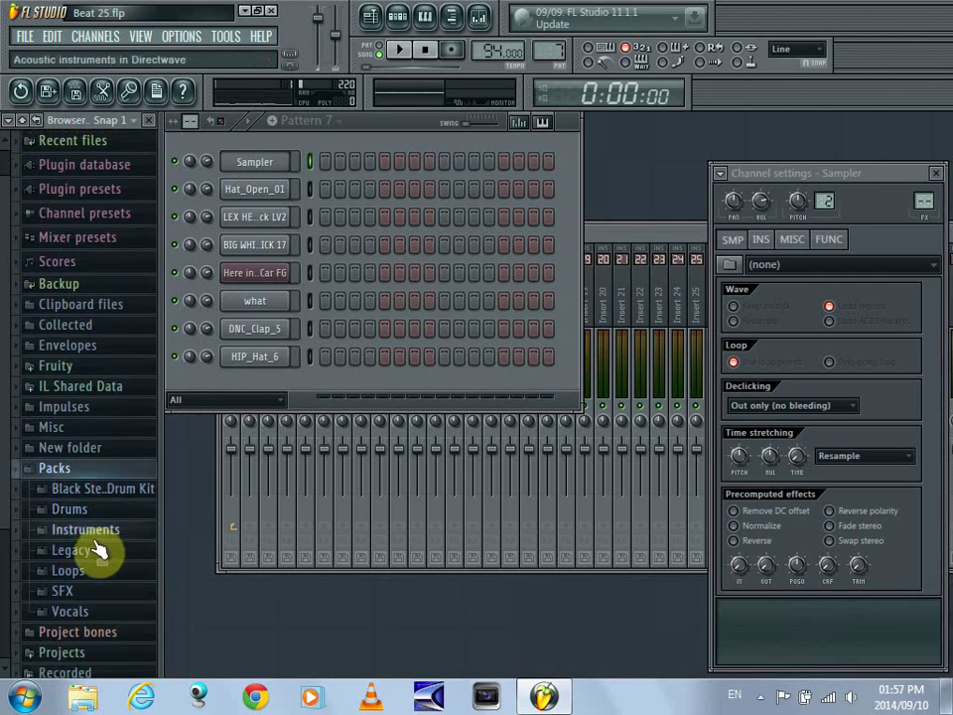
{"action": "left_click", "coordinate": [91, 530]}
{"action": "left_click", "coordinate": [85, 534]}
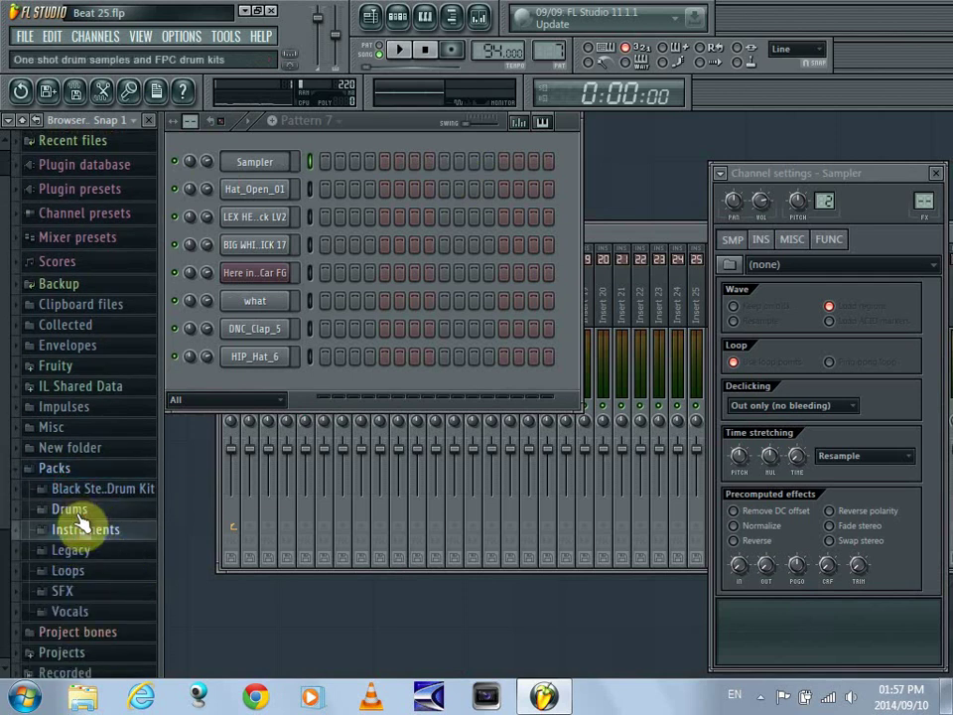
{"action": "left_click", "coordinate": [86, 551]}
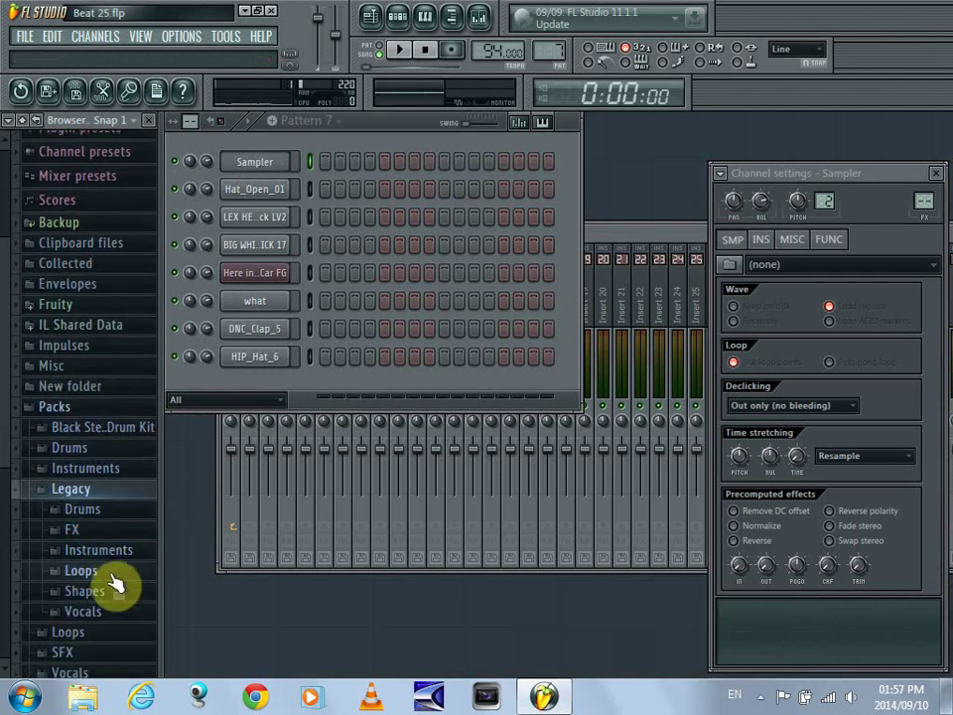
{"action": "left_click", "coordinate": [119, 558]}
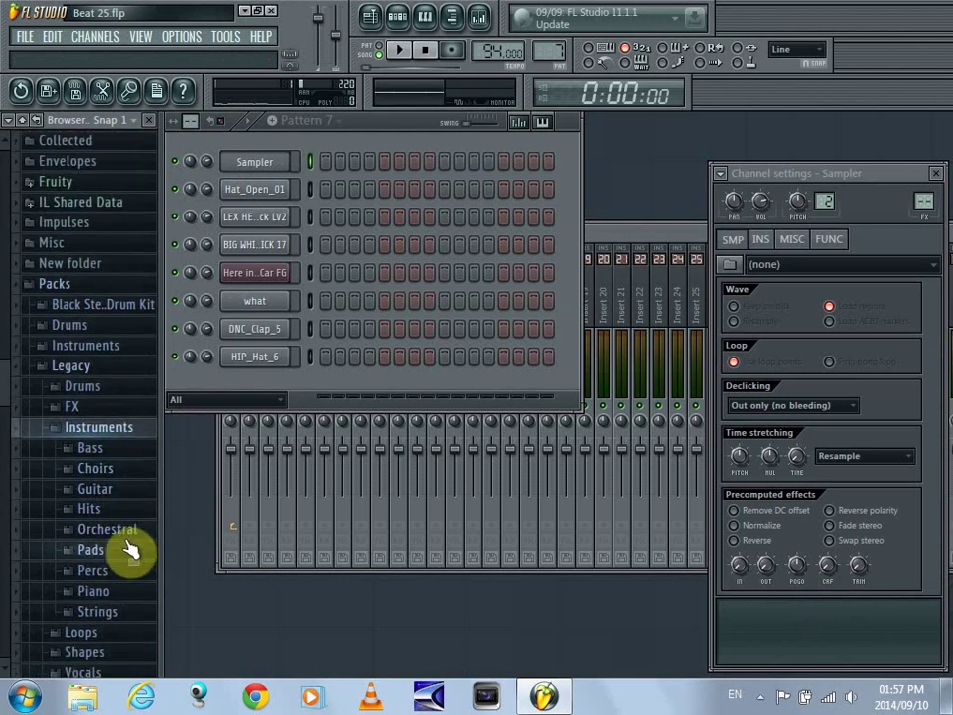
{"action": "left_click", "coordinate": [107, 612]}
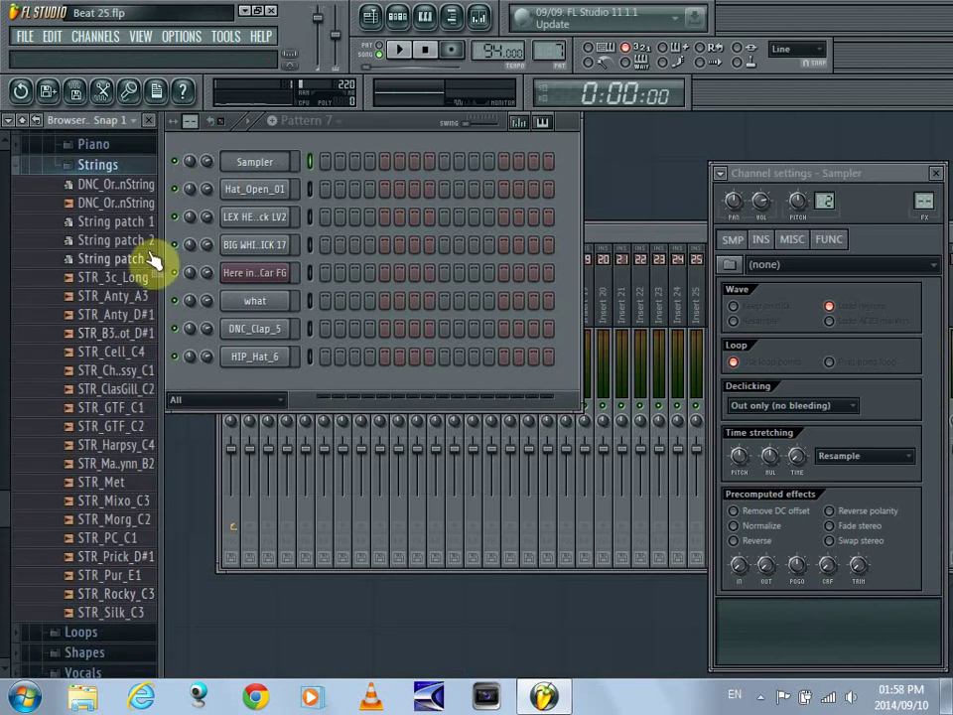
{"action": "left_click", "coordinate": [142, 203]}
{"action": "left_click_drag", "start_coordinate": [142, 206], "coordinate": [268, 168]}
In the DNC_OrionString piano roll, place a D#4 note one and a half beats long at the start of bar 1 and audition it.
{"action": "right_click", "coordinate": [264, 167]}
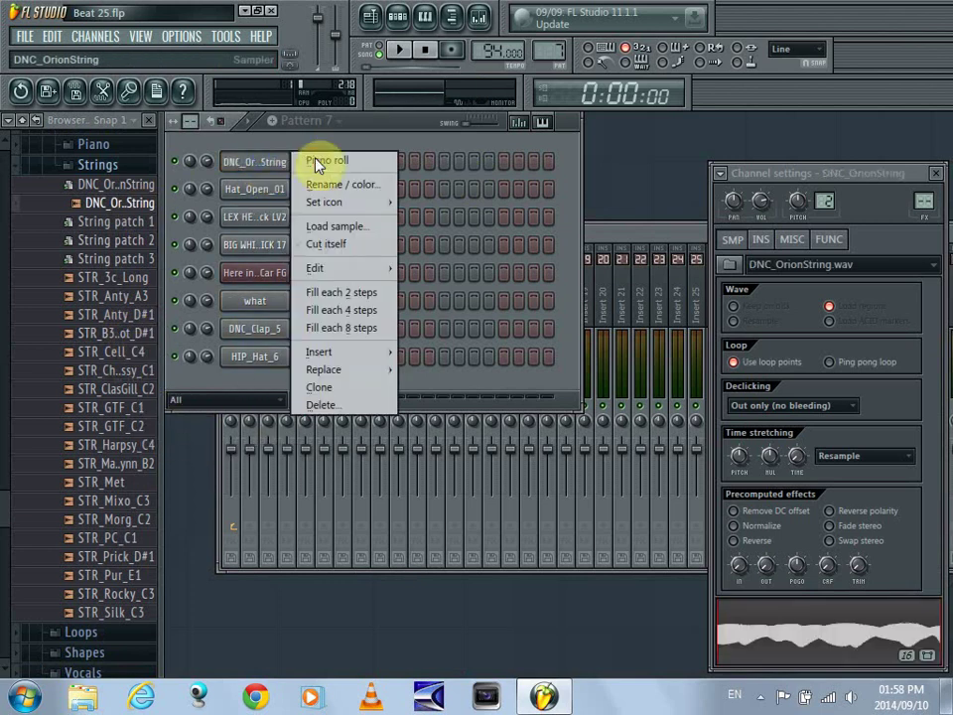
{"action": "left_click", "coordinate": [322, 160]}
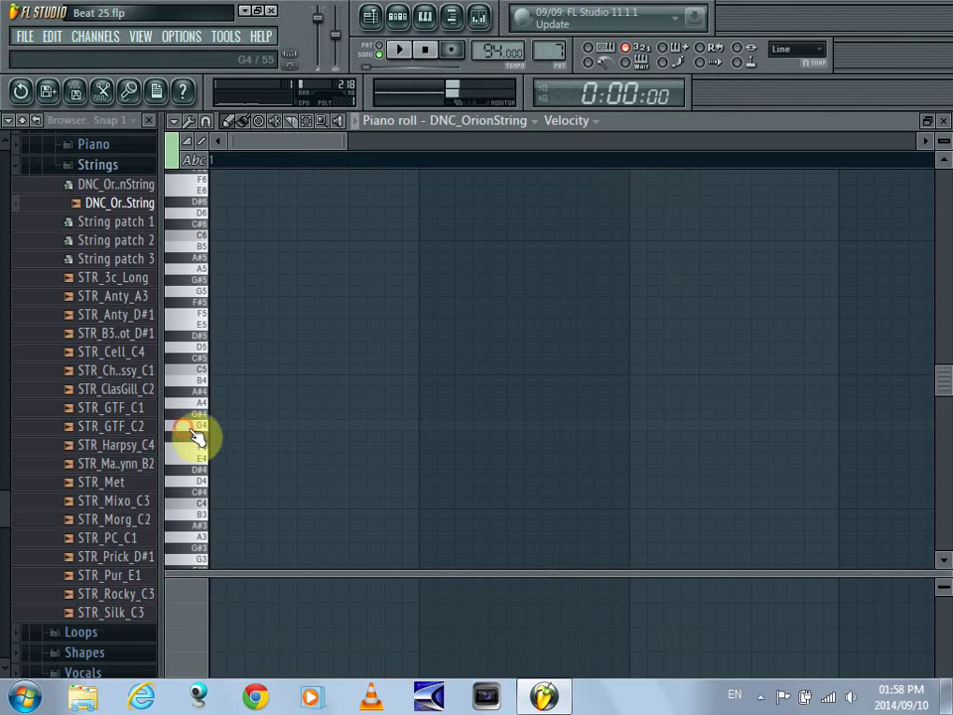
{"action": "left_click", "coordinate": [205, 475]}
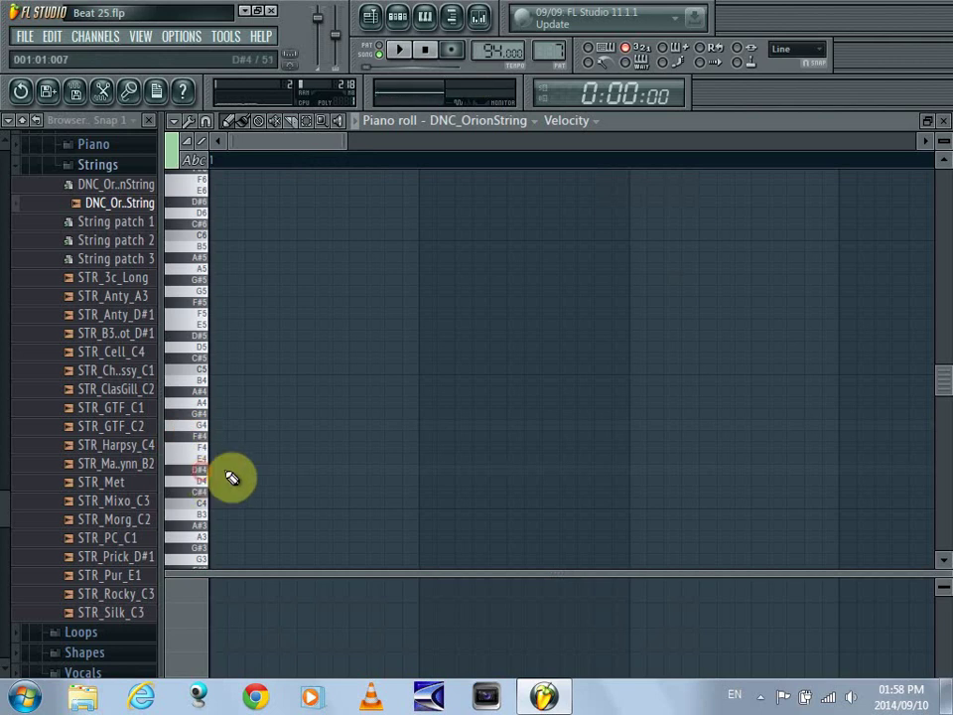
{"action": "left_click", "coordinate": [213, 470]}
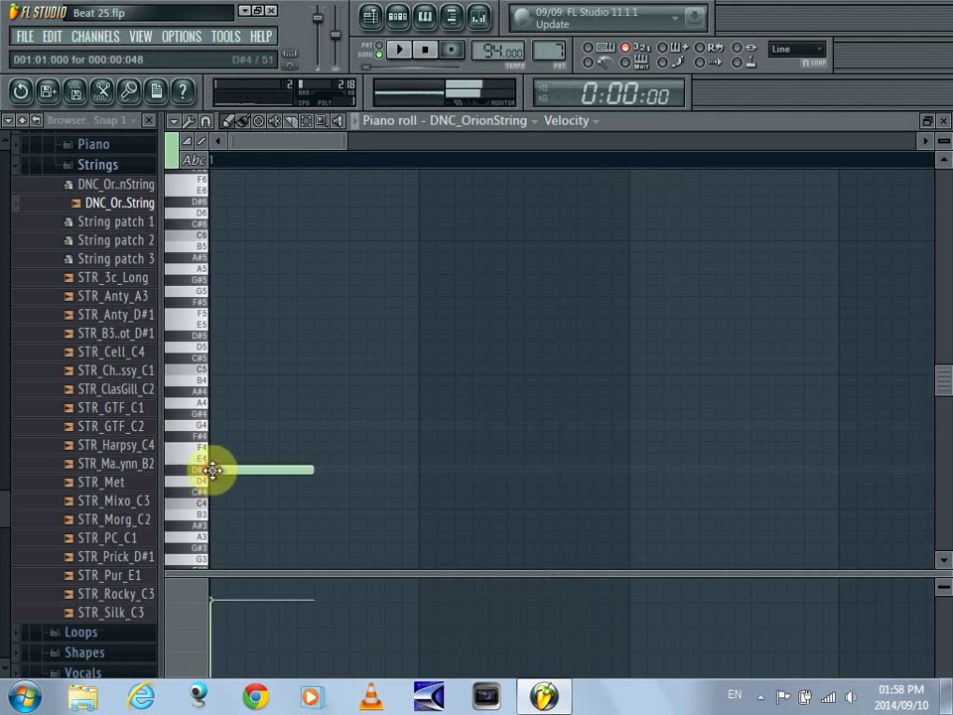
{"action": "key", "text": "space"}
{"action": "key", "text": "space"}
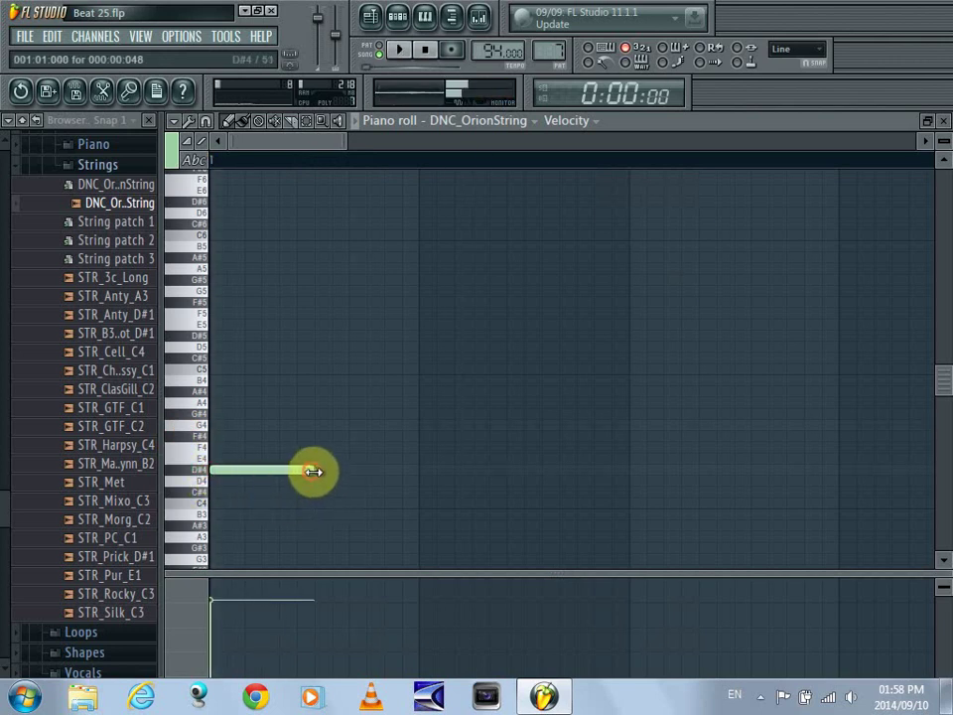
{"action": "left_click_drag", "start_coordinate": [314, 471], "coordinate": [519, 541]}
{"action": "key", "text": "space"}
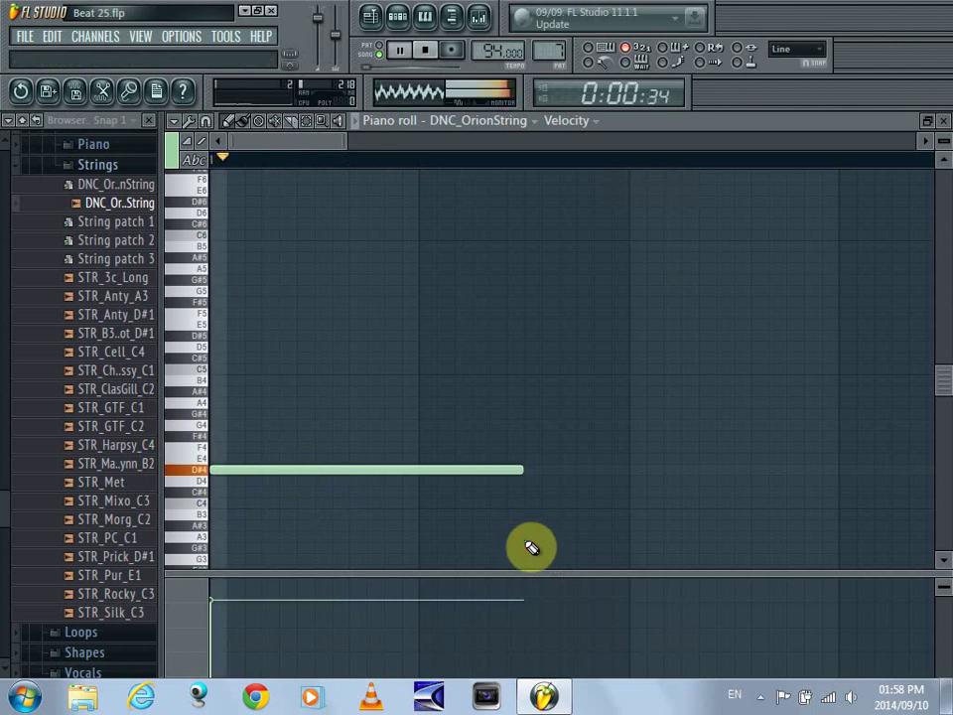
{"action": "key", "text": "space"}
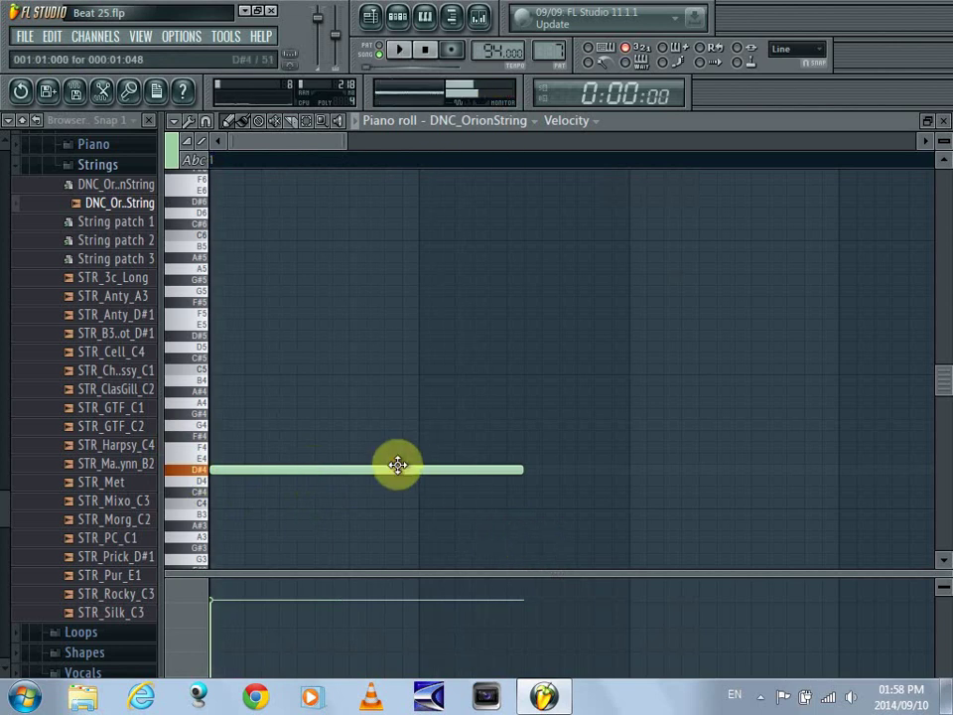
Try a G#3 note below the D#4 note at the start of bar 1, audition it, and delete it.
{"action": "scroll", "coordinate": [397, 465], "scroll_direction": "down", "scroll_amount": 1}
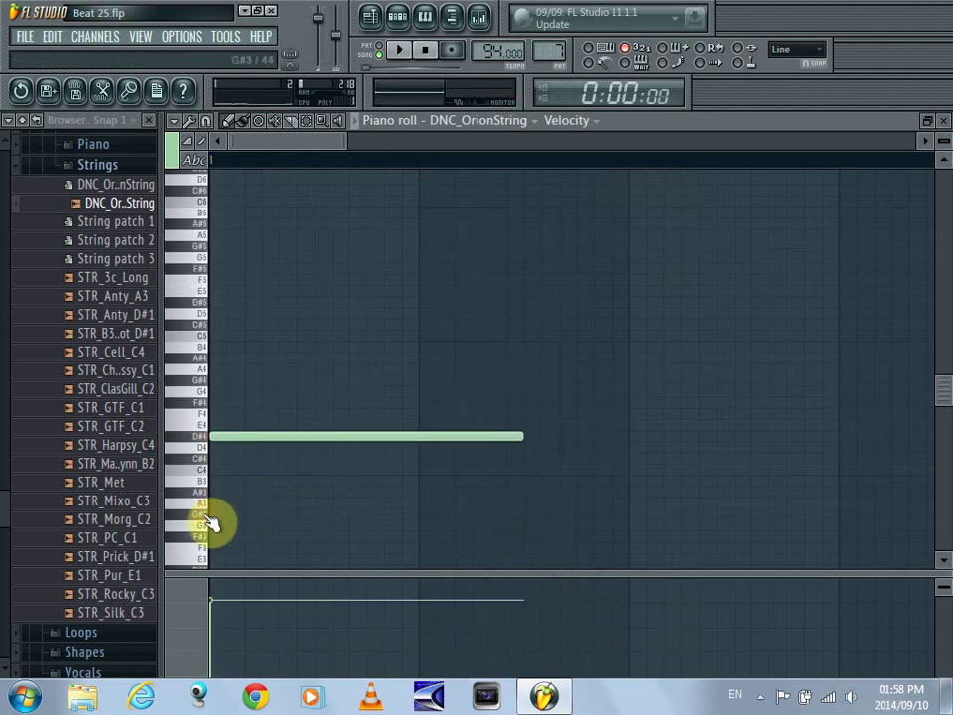
{"action": "left_click", "coordinate": [214, 514]}
{"action": "key", "text": "space"}
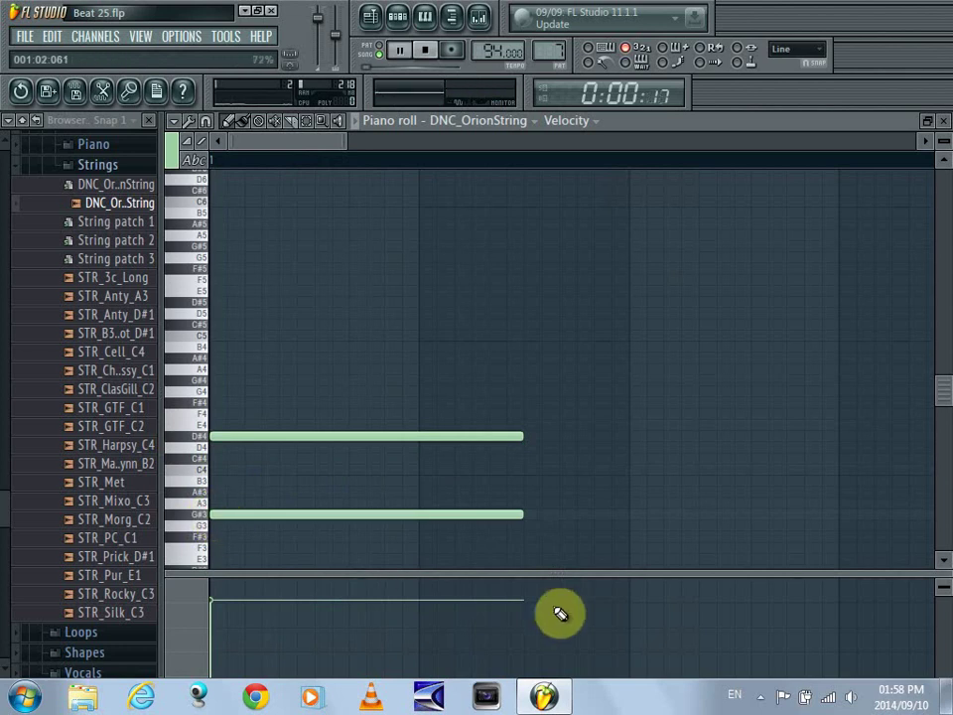
{"action": "key", "text": "space"}
{"action": "right_click", "coordinate": [419, 513]}
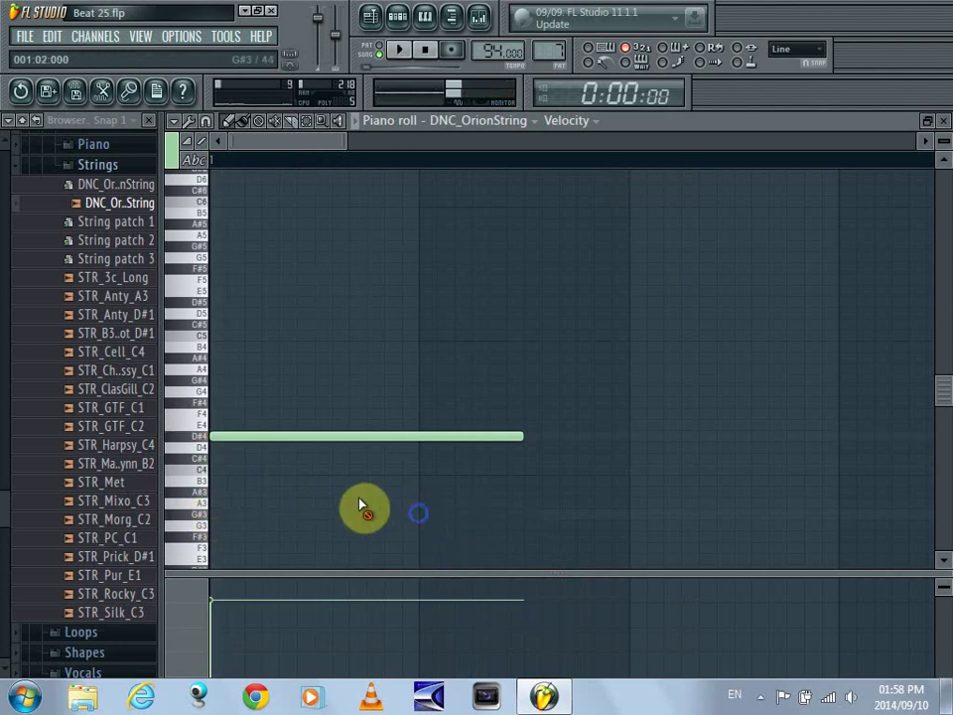
Try a G#4 note above the D#4 note, audition it, delete it, and play the D#4 note alone.
{"action": "left_click", "coordinate": [213, 380]}
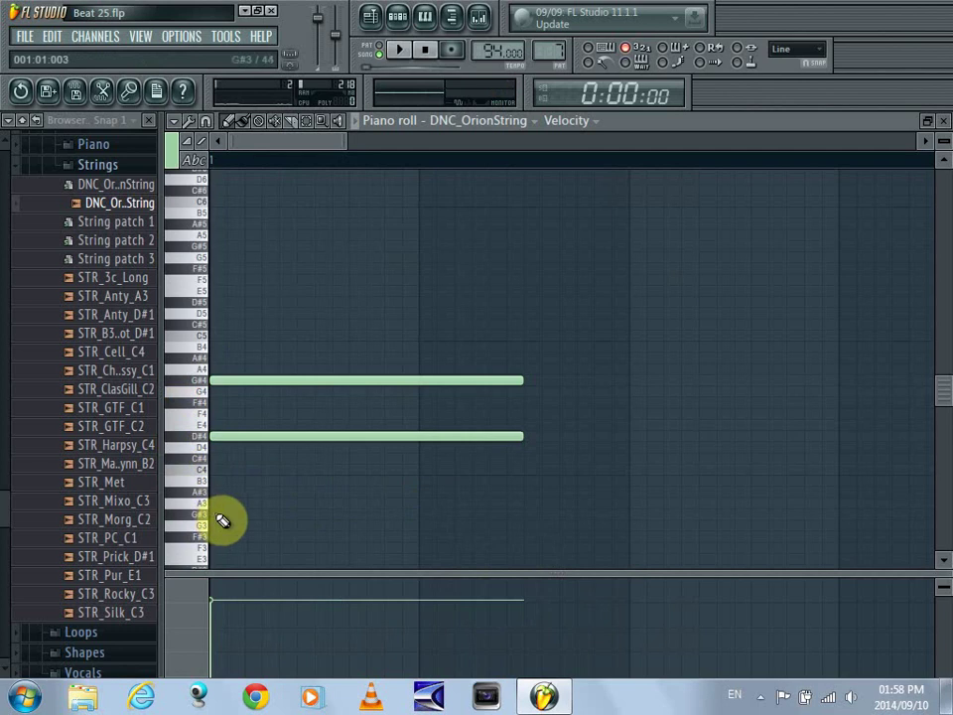
{"action": "key", "text": "space"}
{"action": "key", "text": "space"}
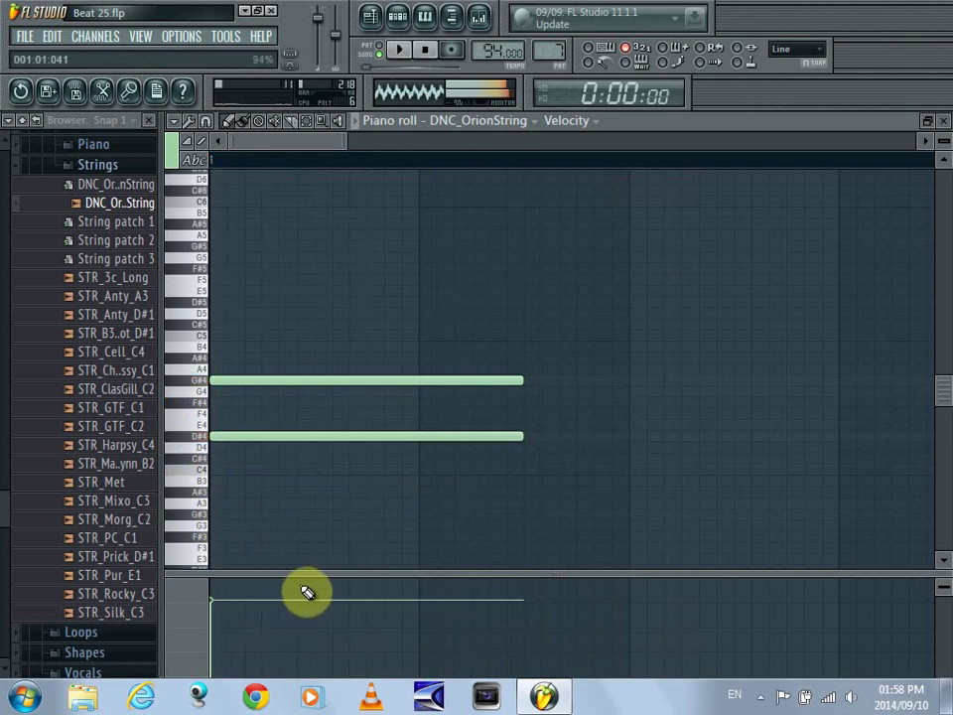
{"action": "right_click", "coordinate": [331, 392]}
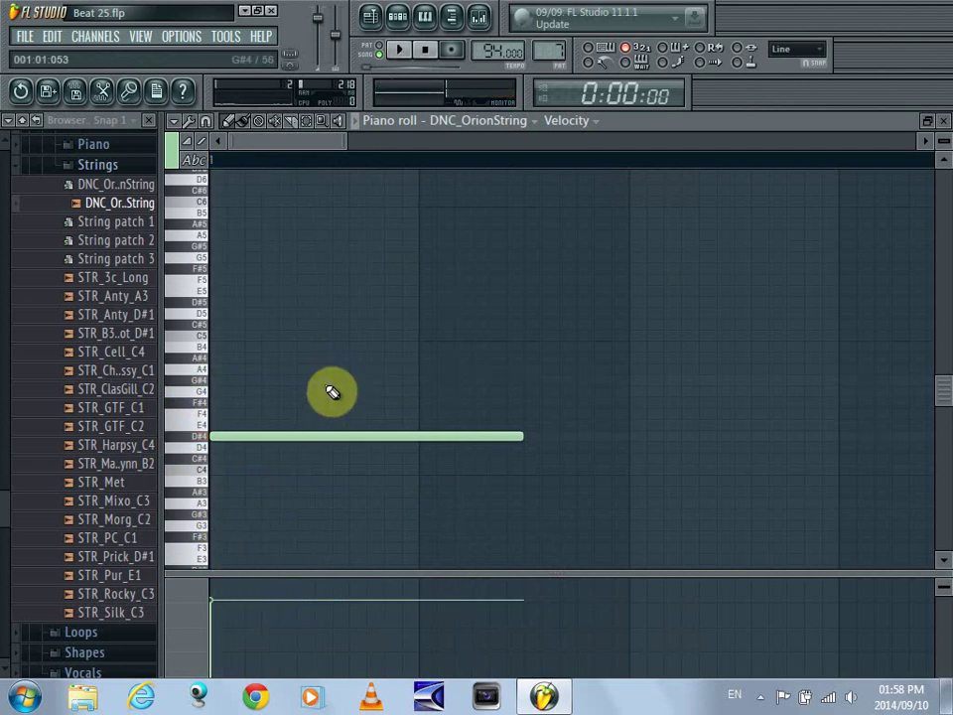
{"action": "key", "text": "space"}
{"action": "key", "text": "space"}
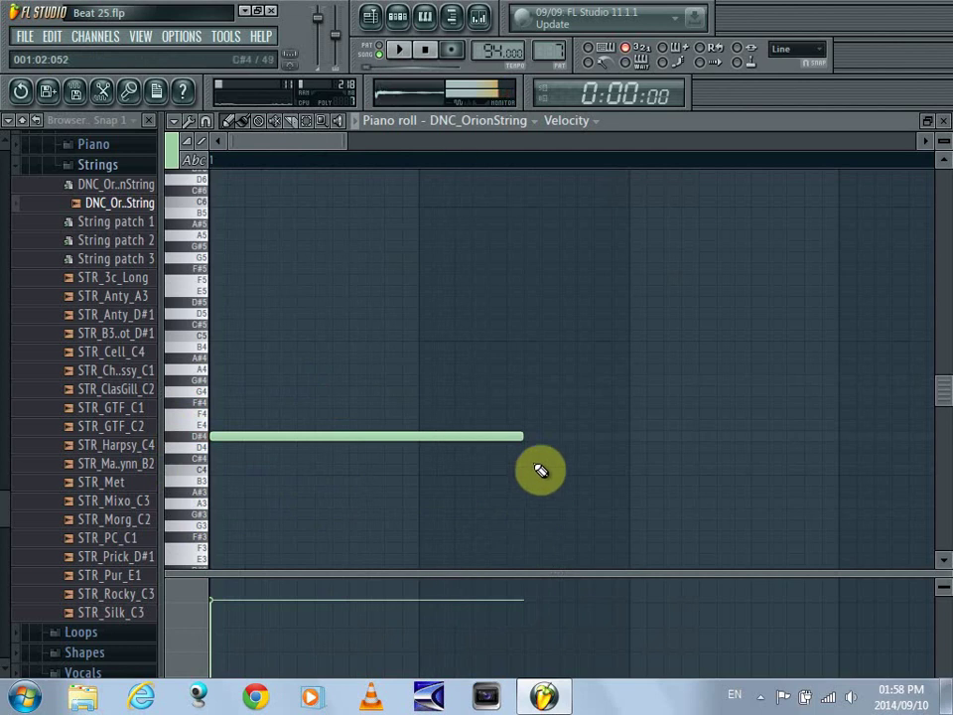
Add an E4 note directly after the D#4 note, audition it, and lengthen it to just before bar 2.
{"action": "left_click", "coordinate": [525, 413]}
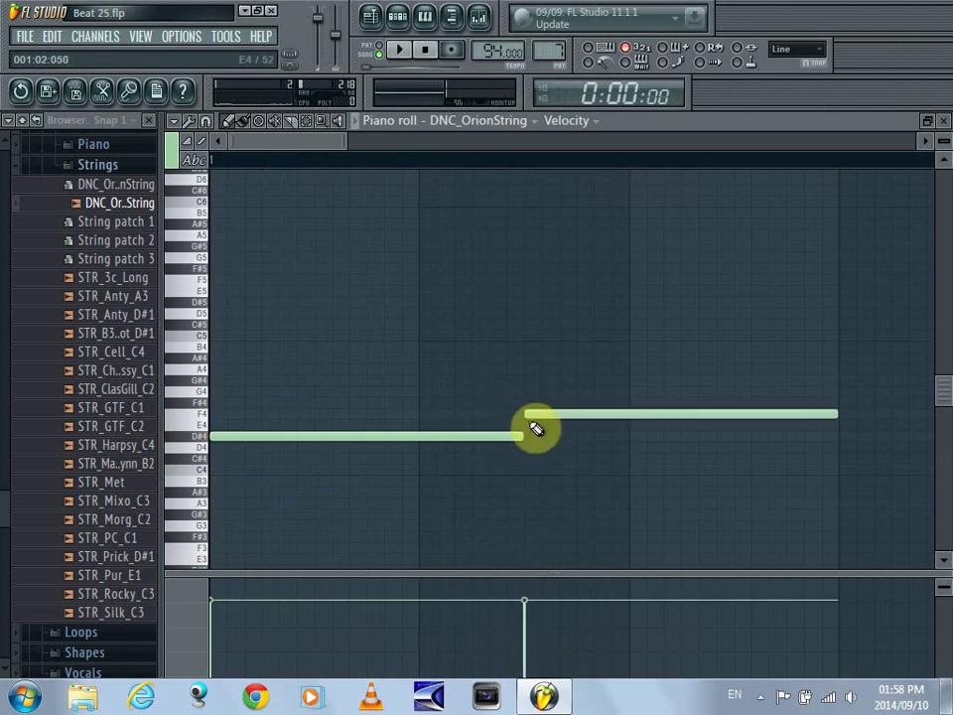
{"action": "left_click", "coordinate": [528, 424]}
{"action": "right_click", "coordinate": [533, 415]}
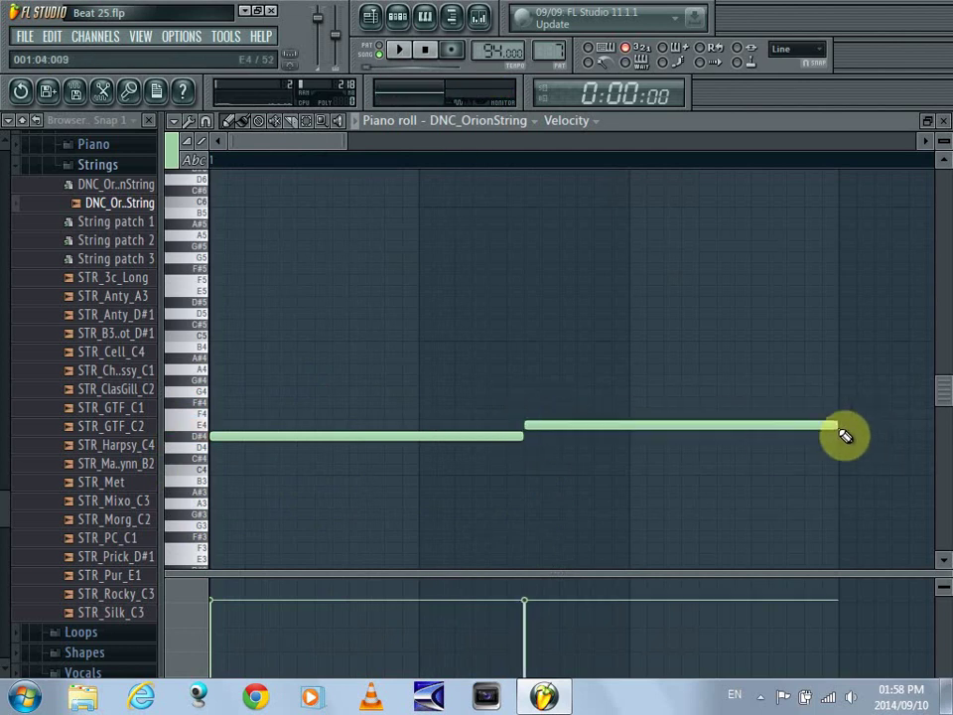
{"action": "mouse_move", "coordinate": [830, 428]}
{"action": "left_mouse_down"}
{"action": "mouse_move", "coordinate": [639, 432]}
{"action": "mouse_move", "coordinate": [800, 405]}
{"action": "mouse_move", "coordinate": [830, 436]}
{"action": "mouse_move", "coordinate": [833, 425]}
{"action": "left_mouse_up"}
{"action": "key", "text": "space"}
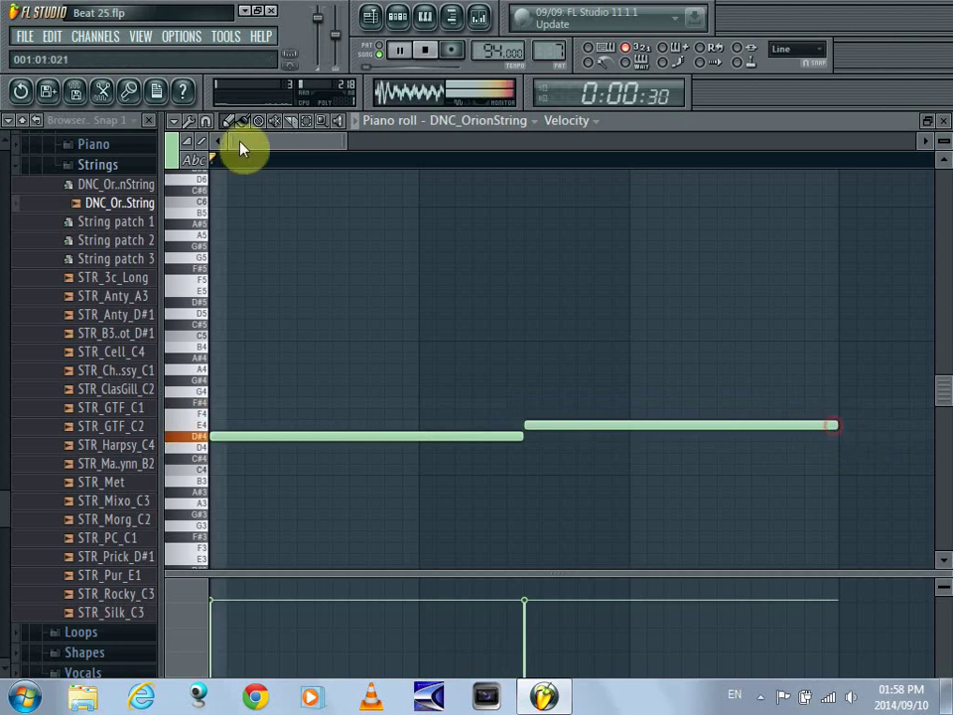
{"action": "left_click", "coordinate": [345, 145]}
{"action": "left_click_drag", "start_coordinate": [460, 165], "coordinate": [497, 167]}
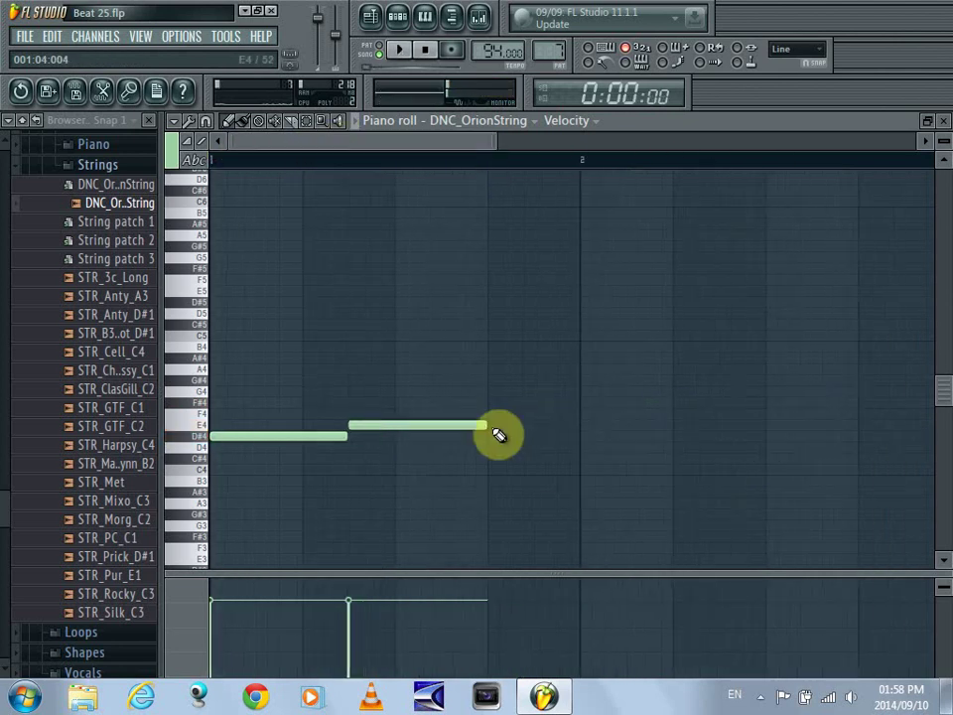
{"action": "left_click_drag", "start_coordinate": [486, 438], "coordinate": [582, 446]}
Add an F#4 note about one and a half beats long near the start of bar 2, followed directly by an equally long G4 note.
{"action": "left_click", "coordinate": [585, 401]}
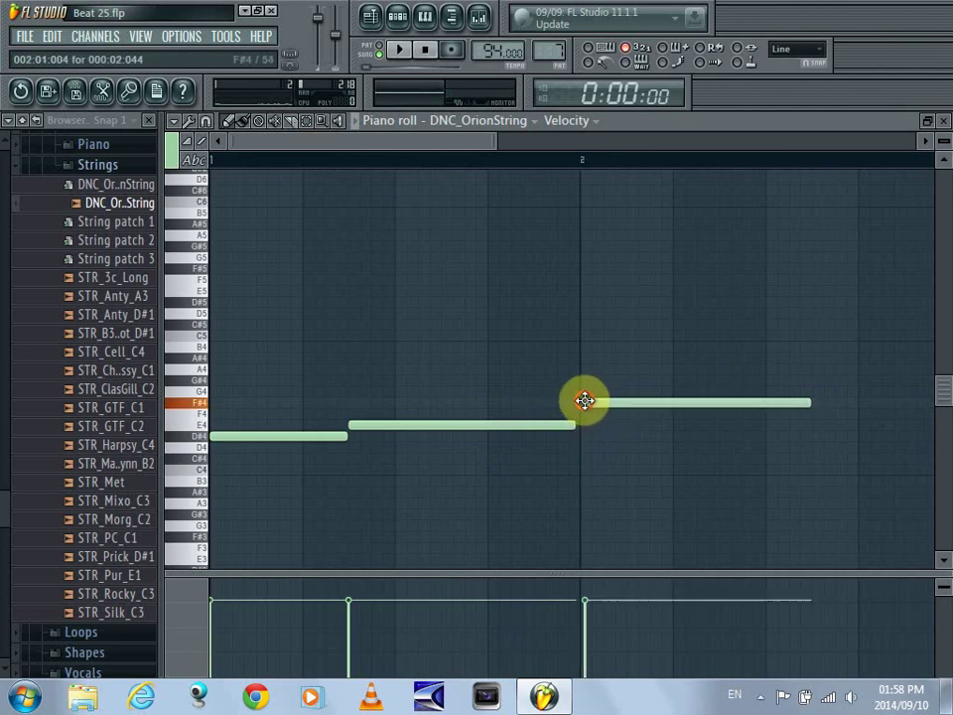
{"action": "left_click_drag", "start_coordinate": [813, 411], "coordinate": [711, 416]}
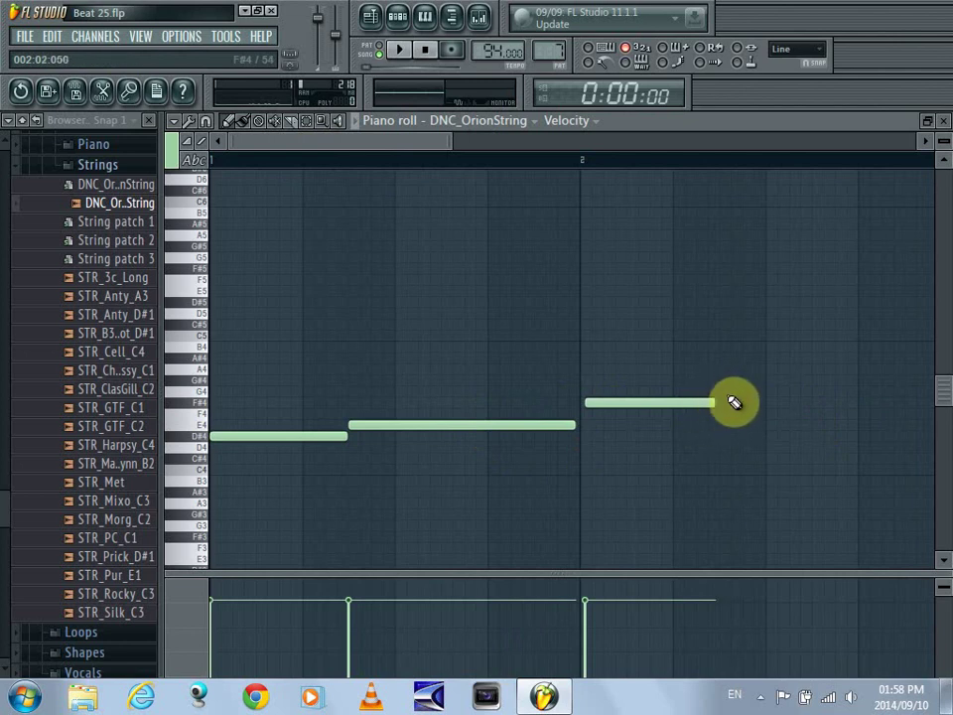
{"action": "left_click", "coordinate": [730, 395]}
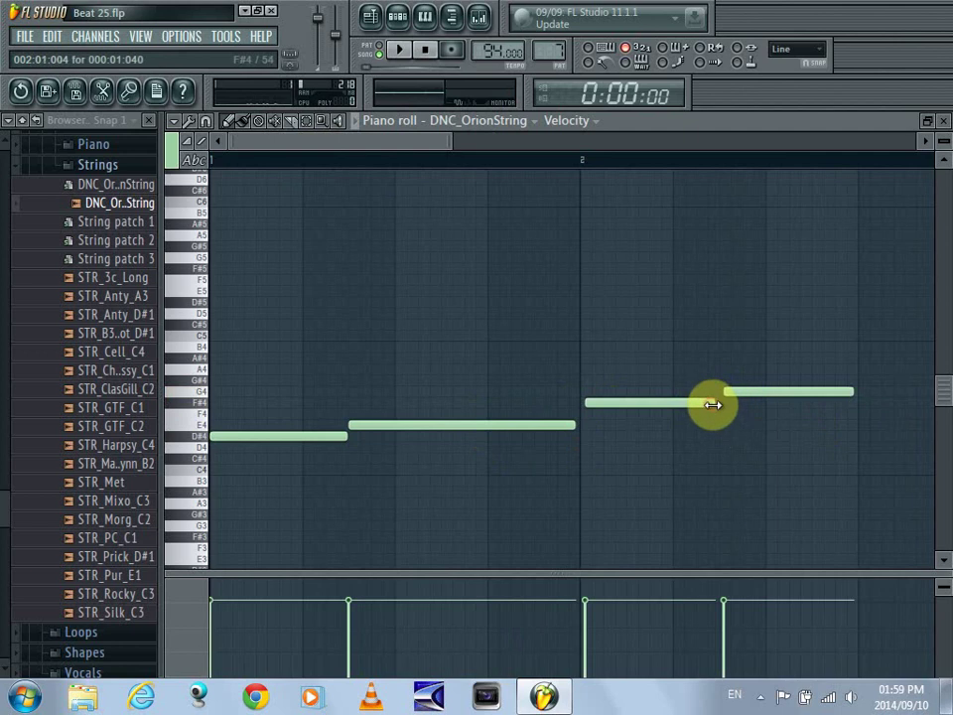
{"action": "left_click_drag", "start_coordinate": [753, 391], "coordinate": [751, 393]}
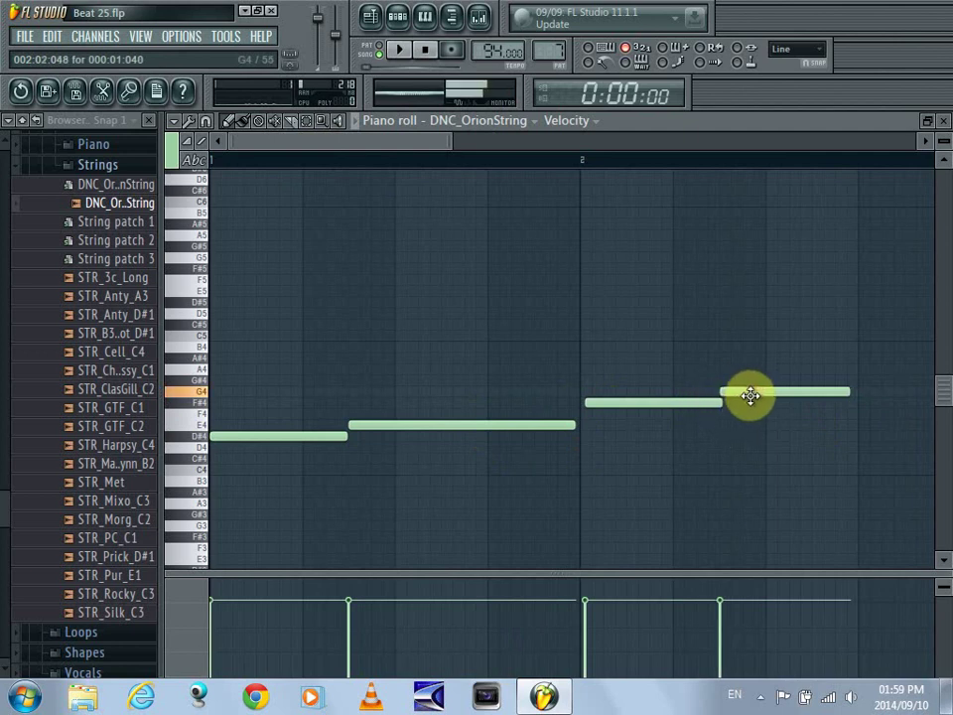
{"action": "left_click_drag", "start_coordinate": [453, 146], "coordinate": [596, 149]}
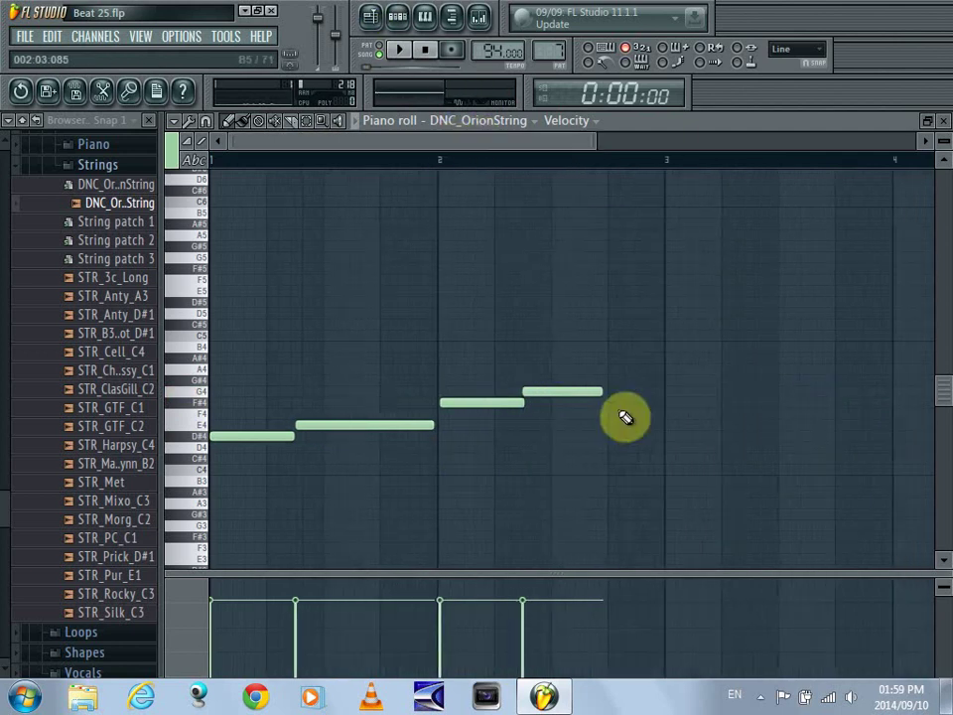
Lengthen the G4 note to just before bar 3, raise it to G#4, and audition the string melody.
{"action": "left_click_drag", "start_coordinate": [608, 396], "coordinate": [651, 407]}
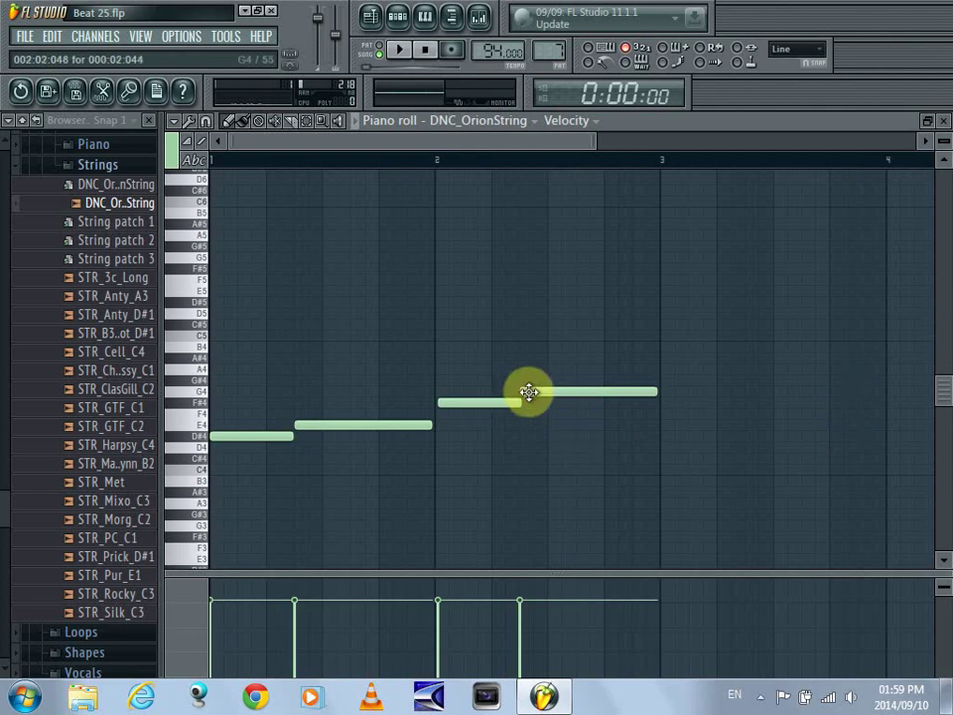
{"action": "left_click_drag", "start_coordinate": [528, 392], "coordinate": [532, 379]}
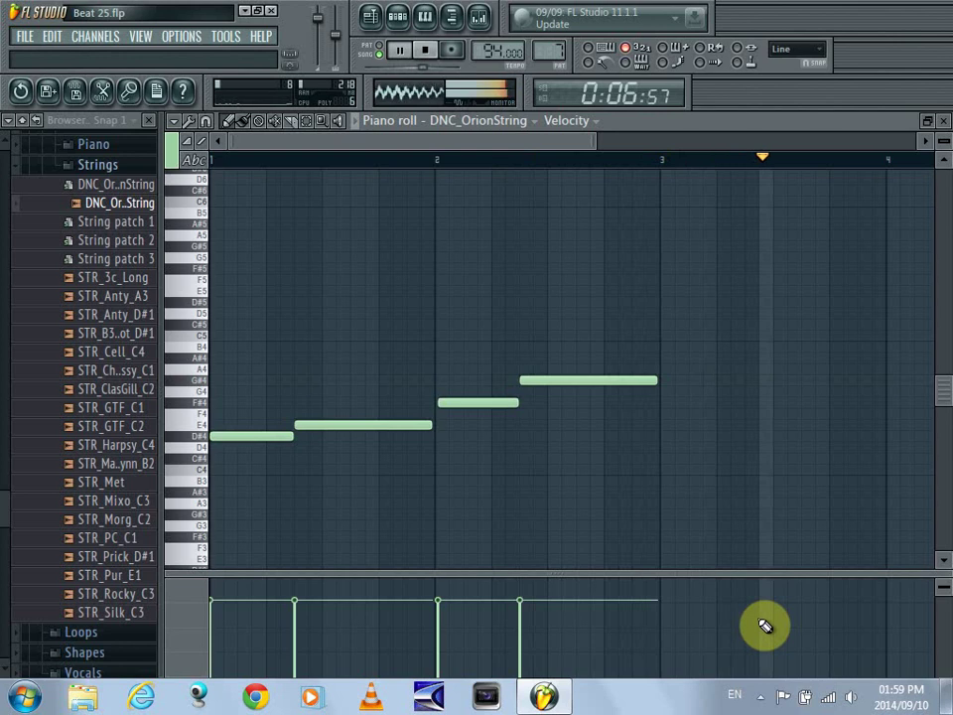
{"action": "key", "text": "space"}
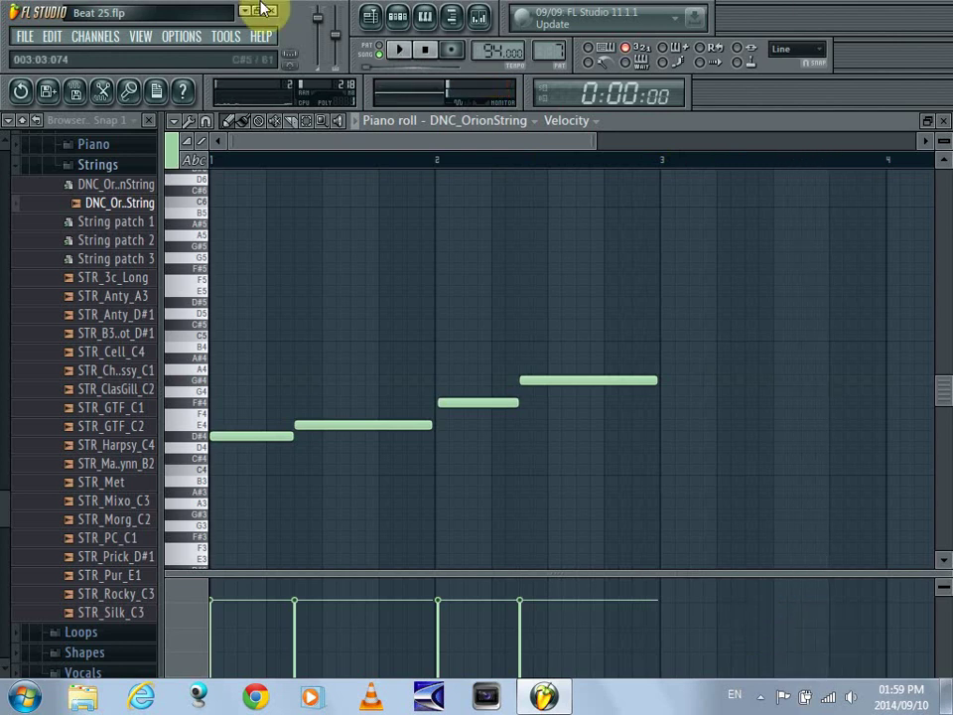
Place a second Pattern 7 clip on Track 7 of the playlist, starting at bar 3 directly after the first.
{"action": "left_click", "coordinate": [373, 16]}
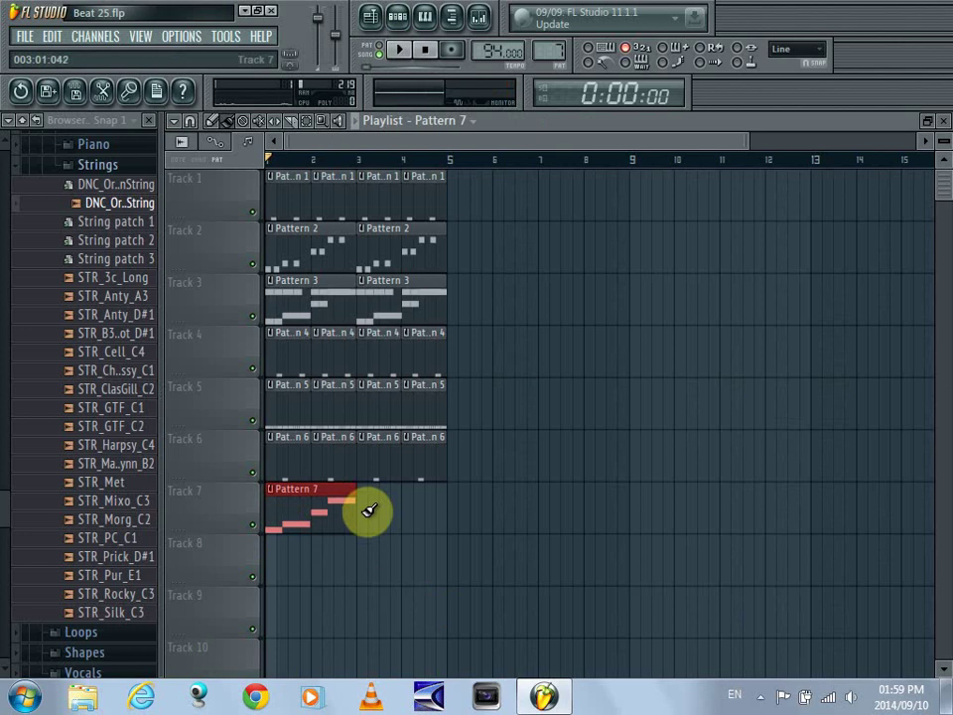
{"action": "left_click", "coordinate": [369, 510]}
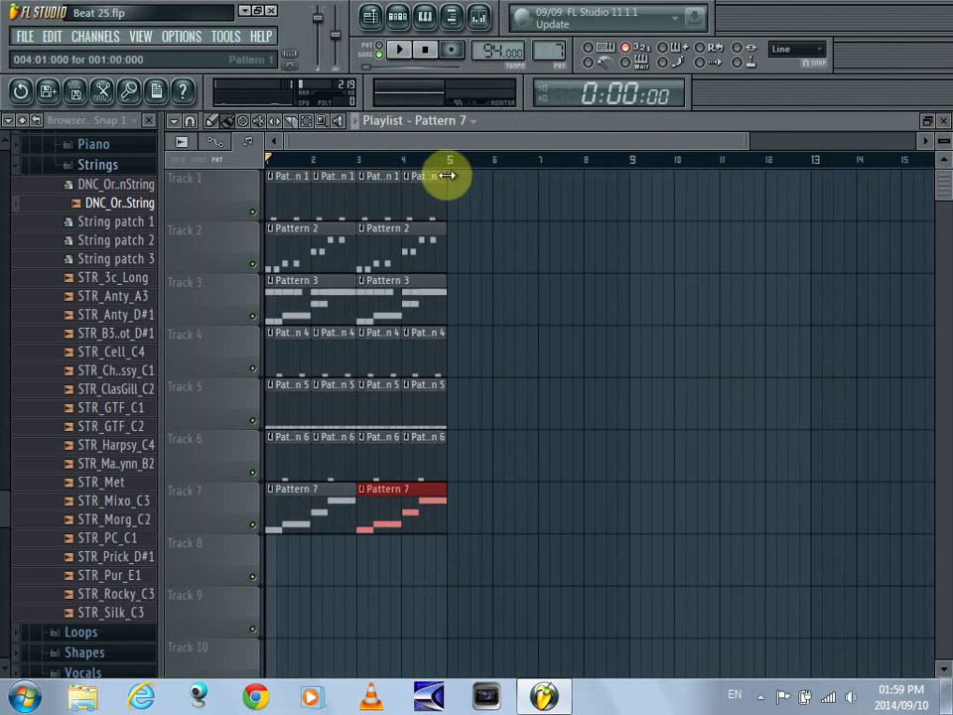
{"action": "mouse_move", "coordinate": [447, 182]}
{"action": "left_mouse_down"}
{"action": "mouse_move", "coordinate": [463, 187]}
{"action": "mouse_move", "coordinate": [396, 195]}
{"action": "mouse_move", "coordinate": [448, 195]}
{"action": "left_mouse_up"}
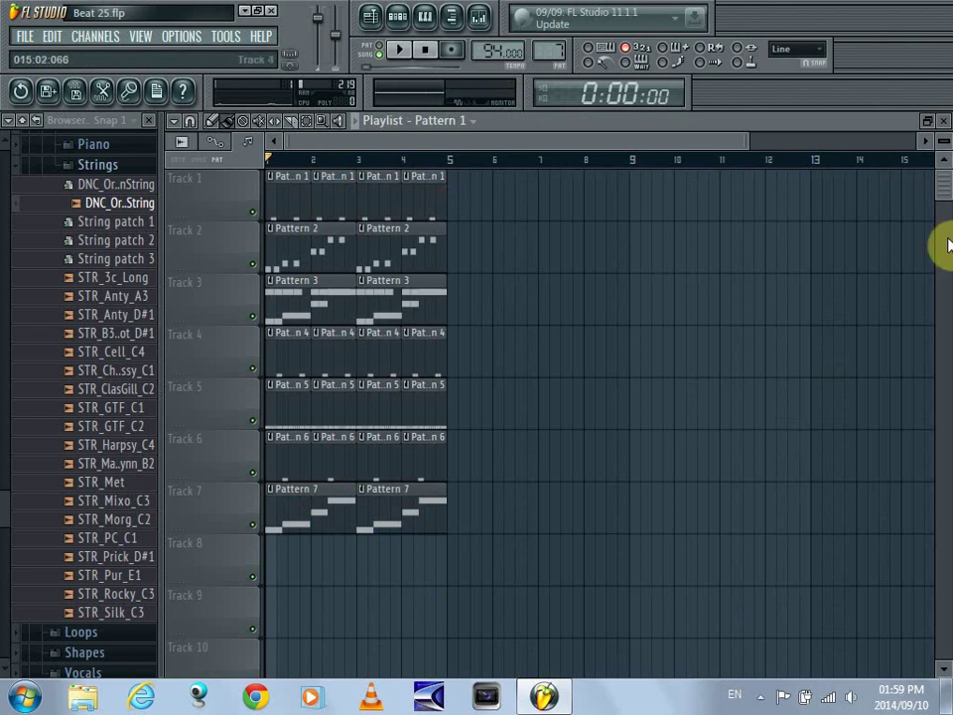
Play the four-bar arrangement with all seven patterns, enlarge the playlist's horizontal zoom to about six bars, and stop playback.
{"action": "key", "text": "space"}
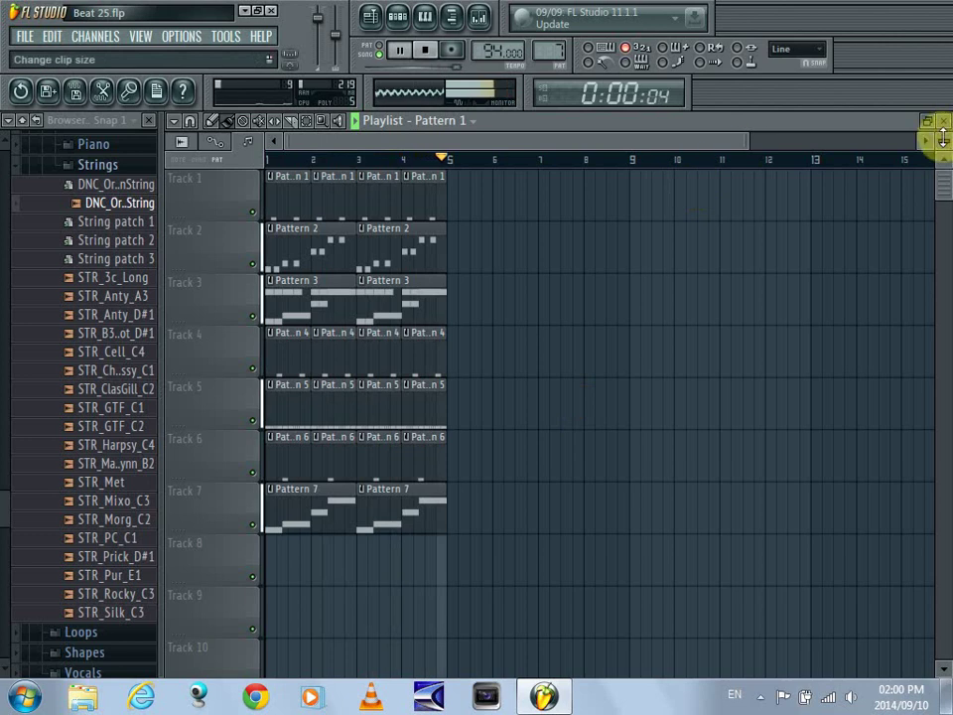
{"action": "left_click_drag", "start_coordinate": [743, 141], "coordinate": [945, 141]}
{"action": "left_click_drag", "start_coordinate": [843, 144], "coordinate": [382, 89]}
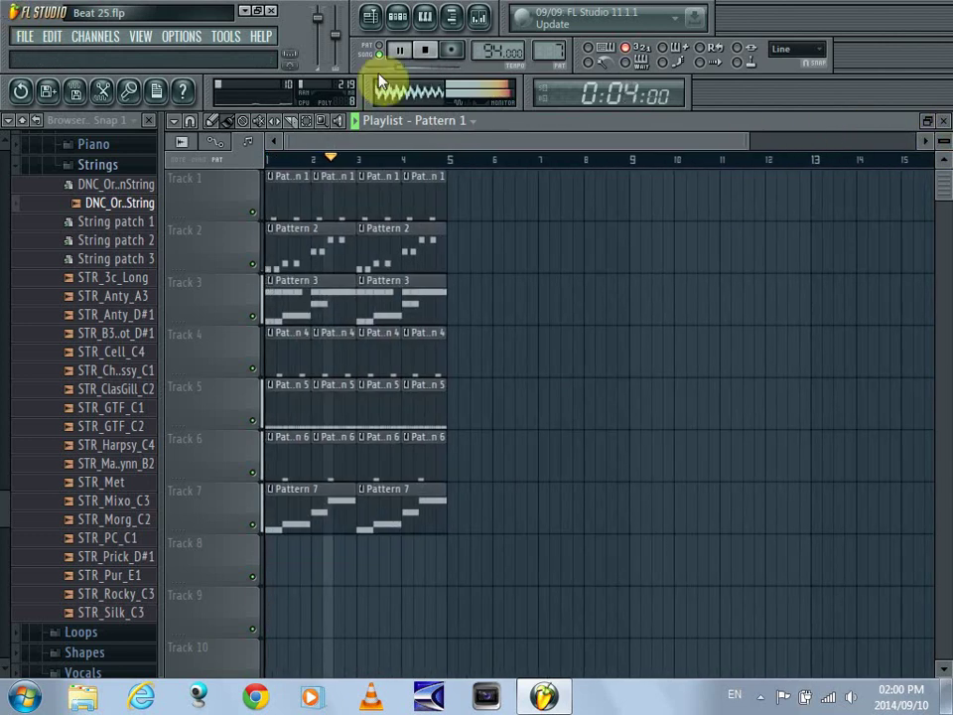
{"action": "left_click_drag", "start_coordinate": [746, 143], "coordinate": [453, 283]}
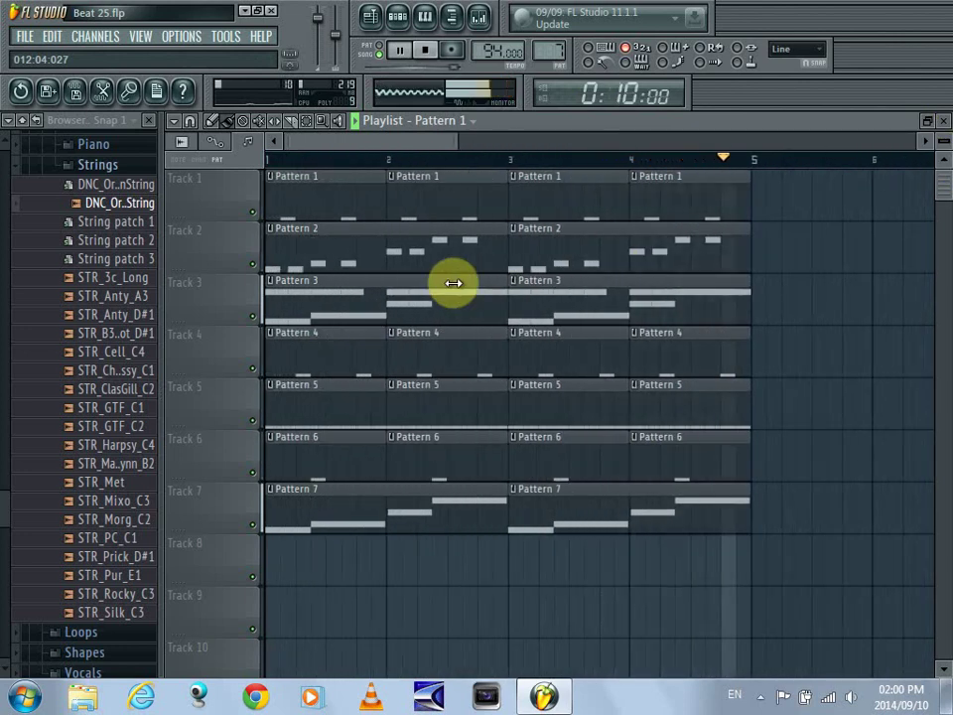
{"action": "key", "text": "space"}
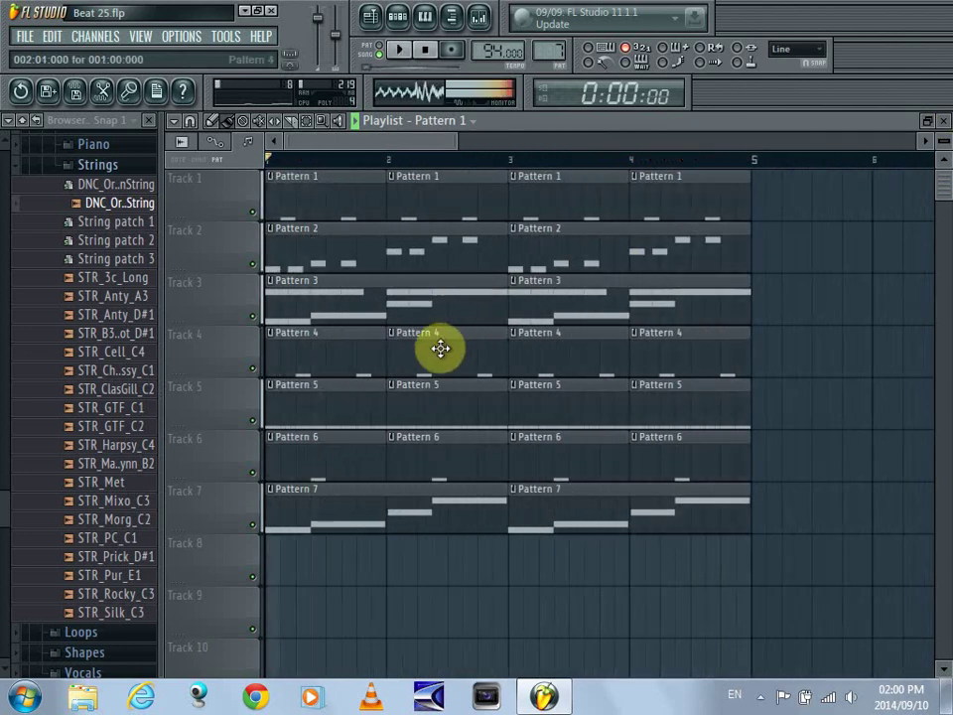
Save the Beat 25 project under its existing name and close the program.
{"action": "left_click", "coordinate": [26, 38]}
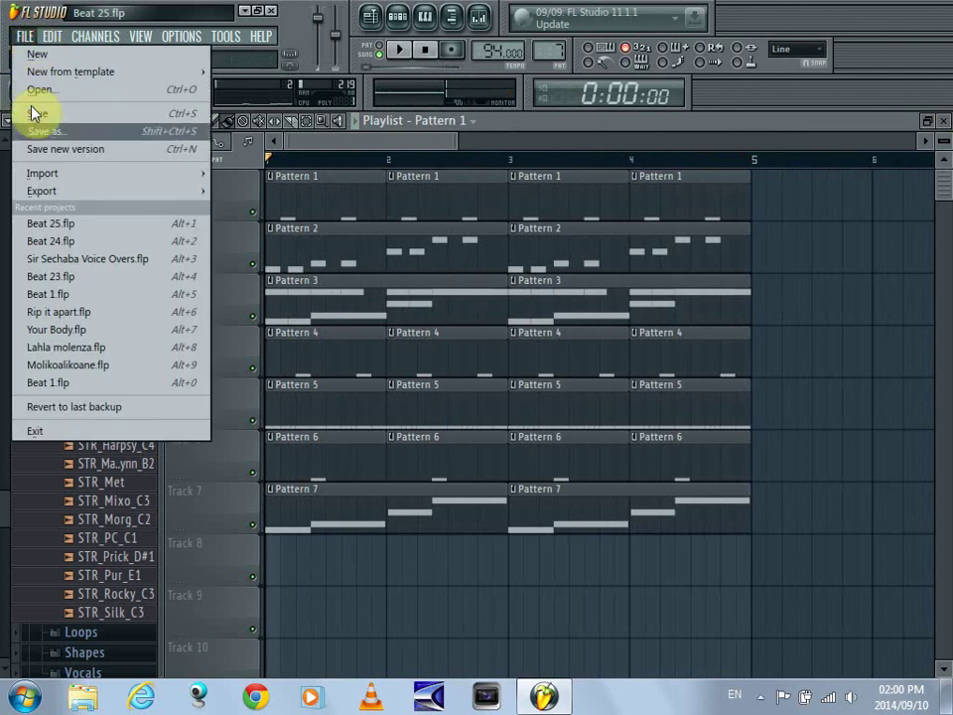
{"action": "left_click", "coordinate": [31, 107]}
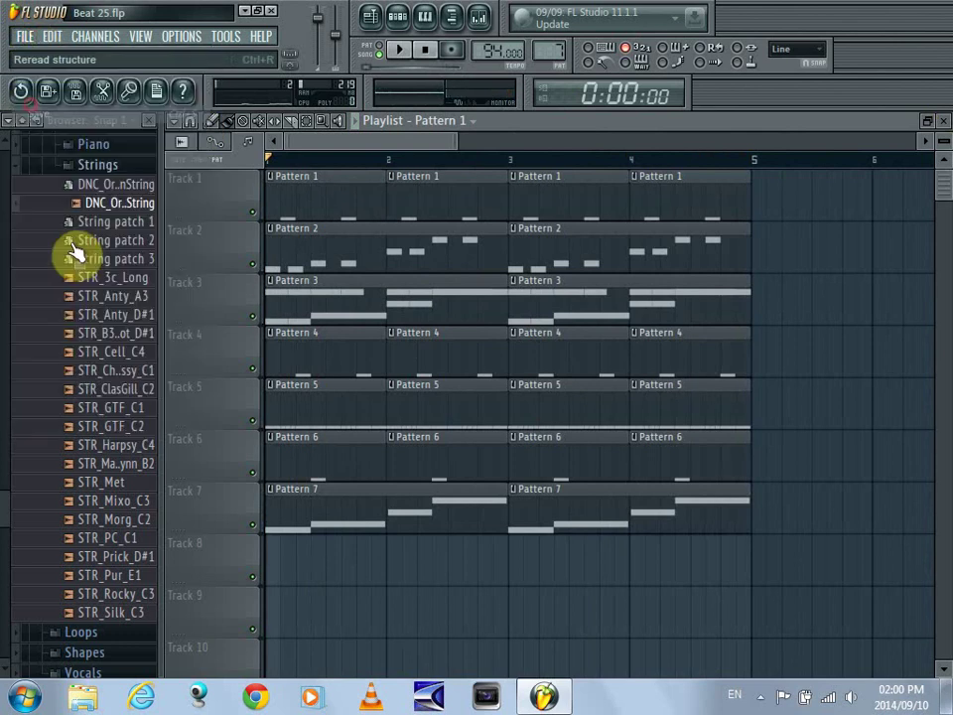
{"action": "left_click", "coordinate": [269, 13]}
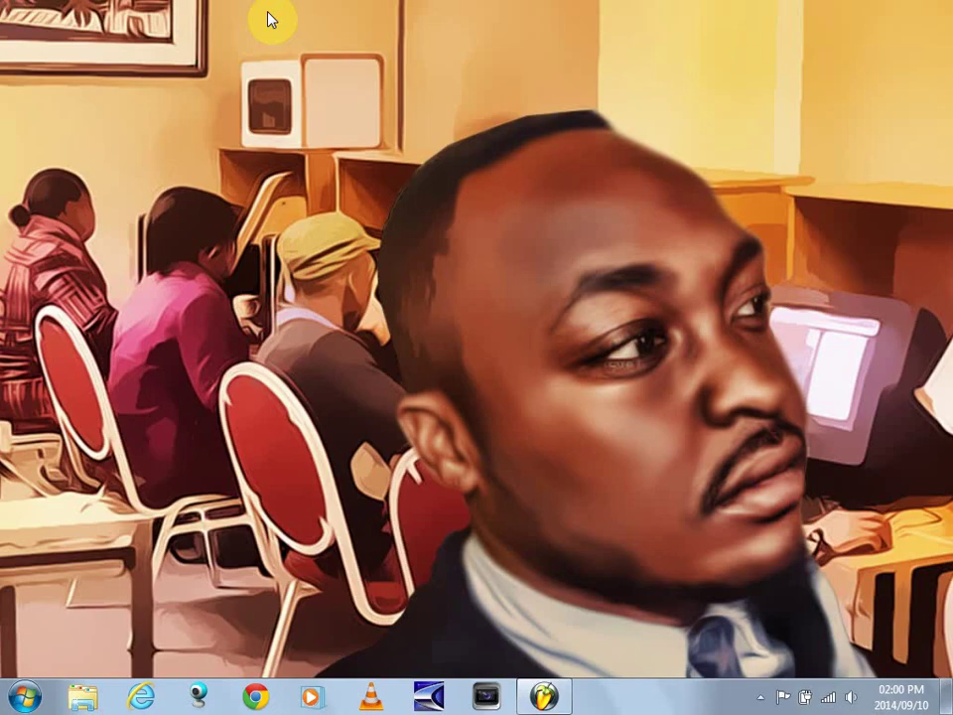
{"action": "left_click", "coordinate": [759, 699]}
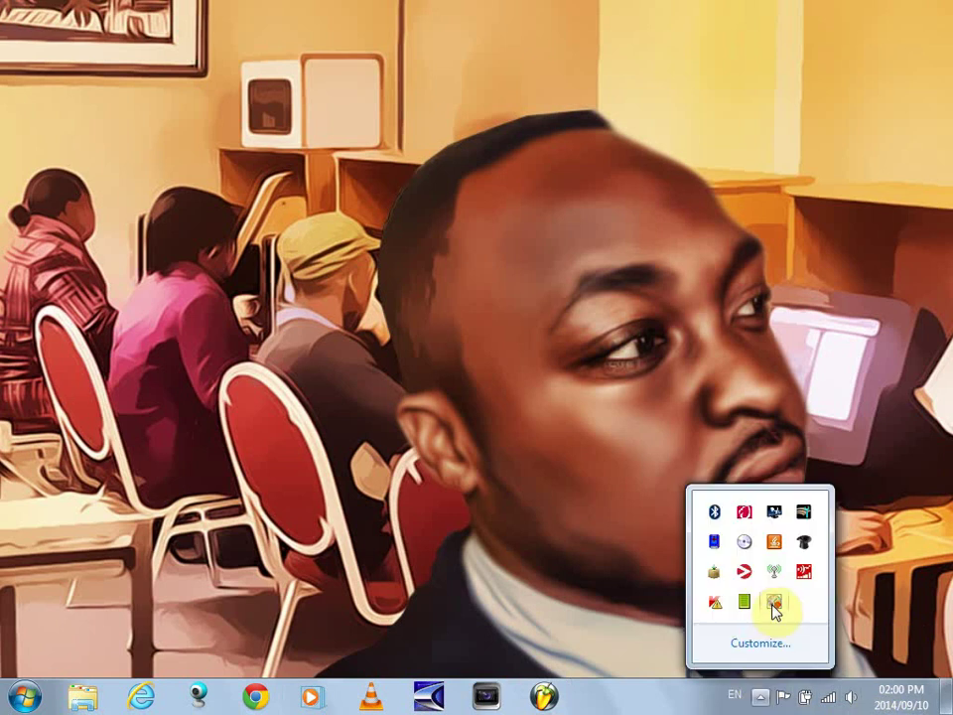